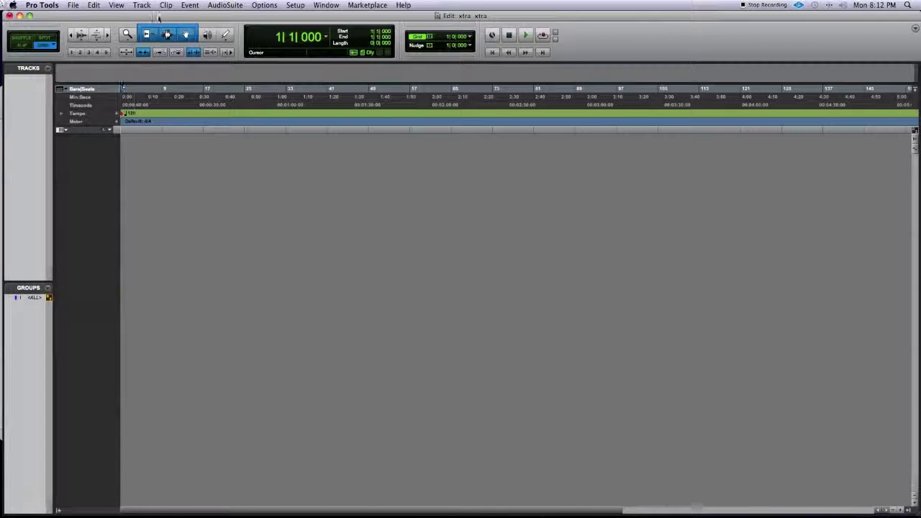
# Step: Open the New Tracks dialog for the empty session
pyautogui.click(148, 5)
pyautogui.press('Down')
pyautogui.press('Return')
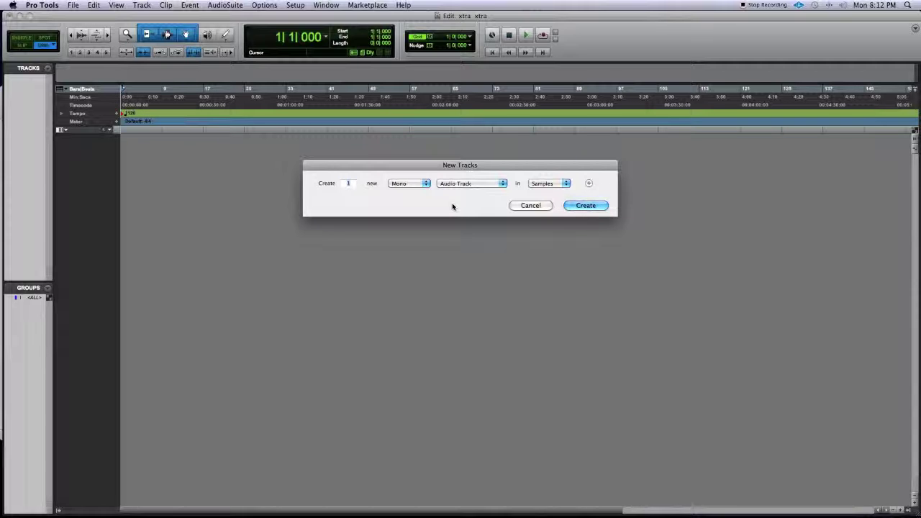
# Step: Add three extra track rows to the New Tracks dialog and remove them again, leaving a single row
pyautogui.press('super+shift+Down')
pyautogui.press('super+shift+Down')
pyautogui.press('super+shift+Down')
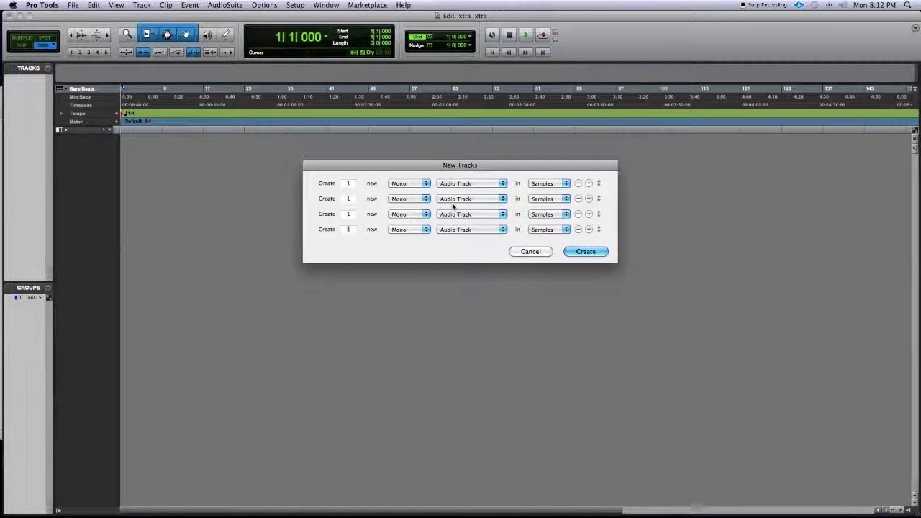
pyautogui.press('super+shift+Up')
pyautogui.press('super+shift+Up')
pyautogui.press('super+shift+Up')
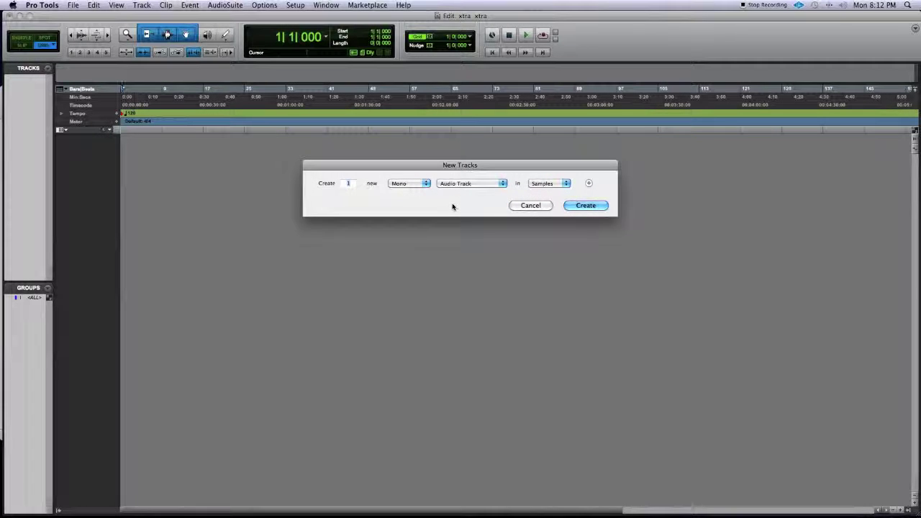
# Step: Cycle the row's track type through the available types, including MIDI Track, and return it to Audio Track
pyautogui.press('super+Down')
pyautogui.press('super+Down')
pyautogui.press('super+Down')
pyautogui.press('super+Up')
pyautogui.press('super+Down')
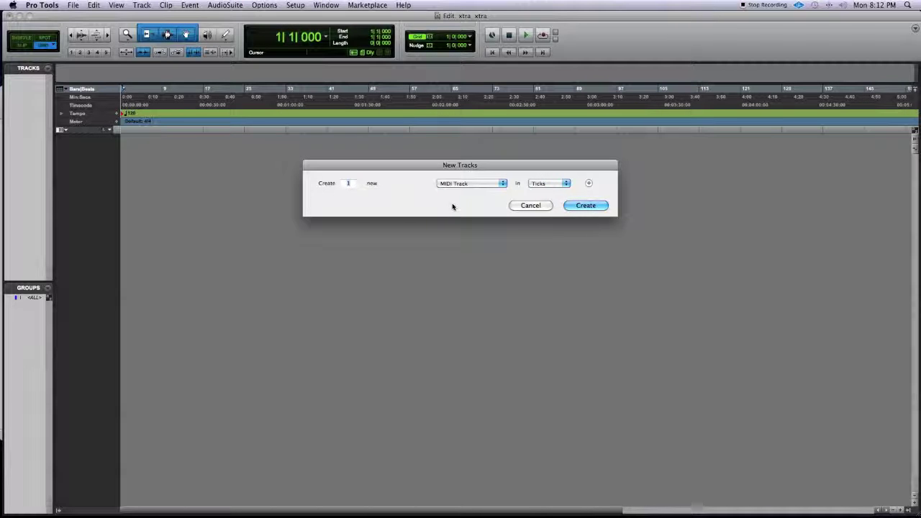
pyautogui.press('super+Down')
pyautogui.press('super+Up')
pyautogui.press('super+Up')
pyautogui.press('super+Up')
pyautogui.press('super+Down')
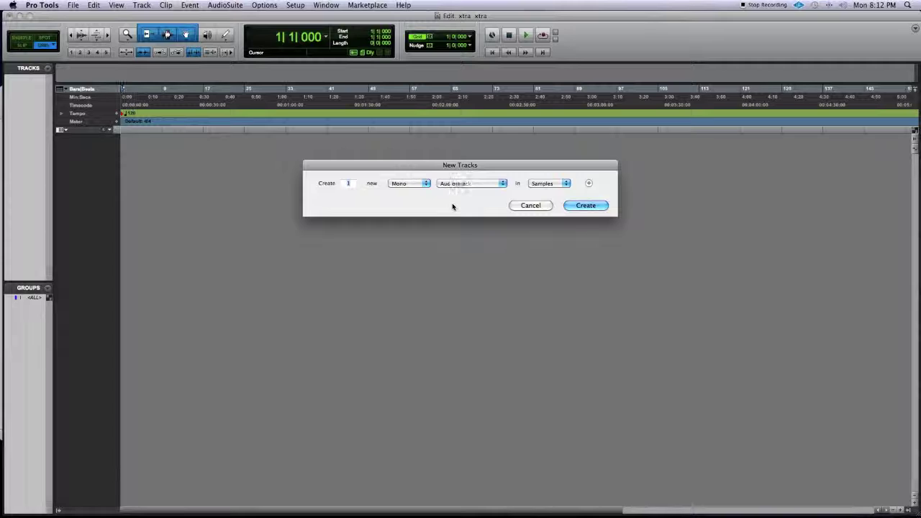
pyautogui.press('super+Down')
pyautogui.press('super+Down')
pyautogui.press('super+Down')
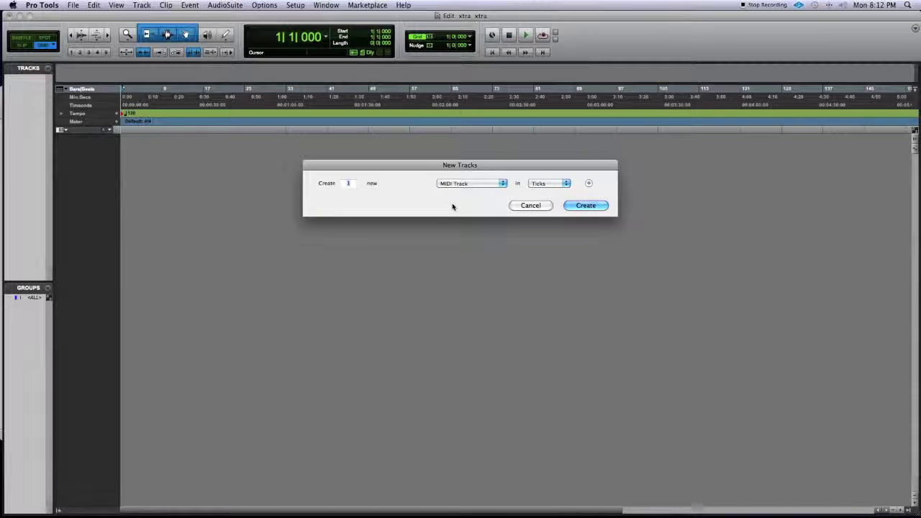
pyautogui.press('super+Down')
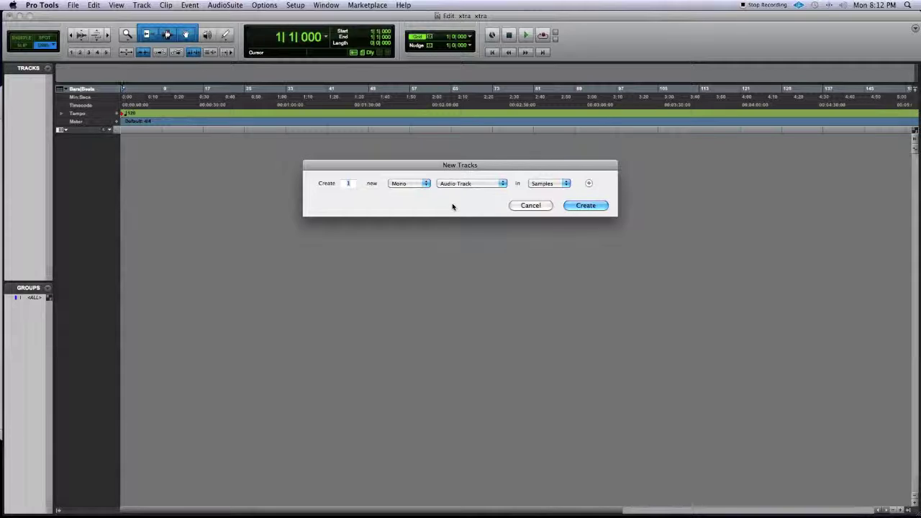
# Step: Define the first row as 6 mono audio tracks in samples and add a second row
pyautogui.press('super+Right')
pyautogui.press('super+Left')
pyautogui.press('super+shift+Down')
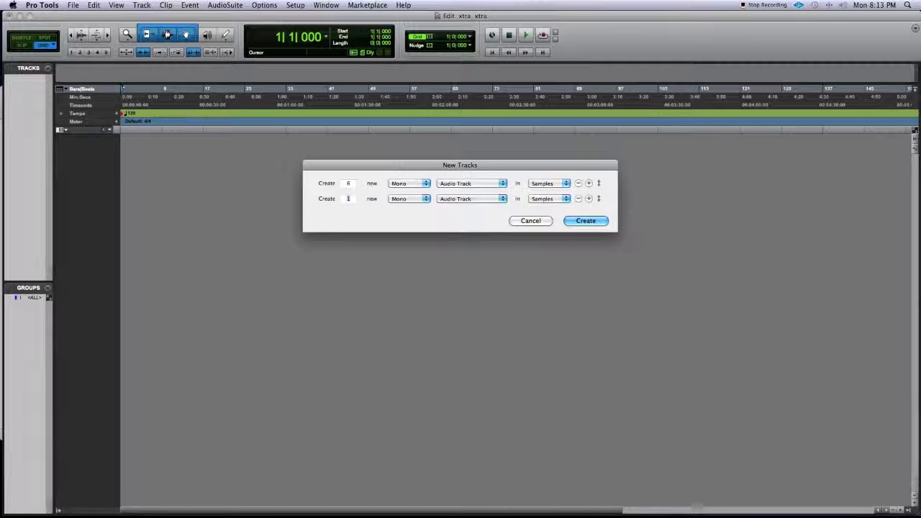
# Step: Define the second row as 5 stereo instrument tracks in ticks
pyautogui.press('super+Right')
pyautogui.press('super+Down')
pyautogui.press('super+Down')
pyautogui.press('super+Down')
pyautogui.press('super+Down')
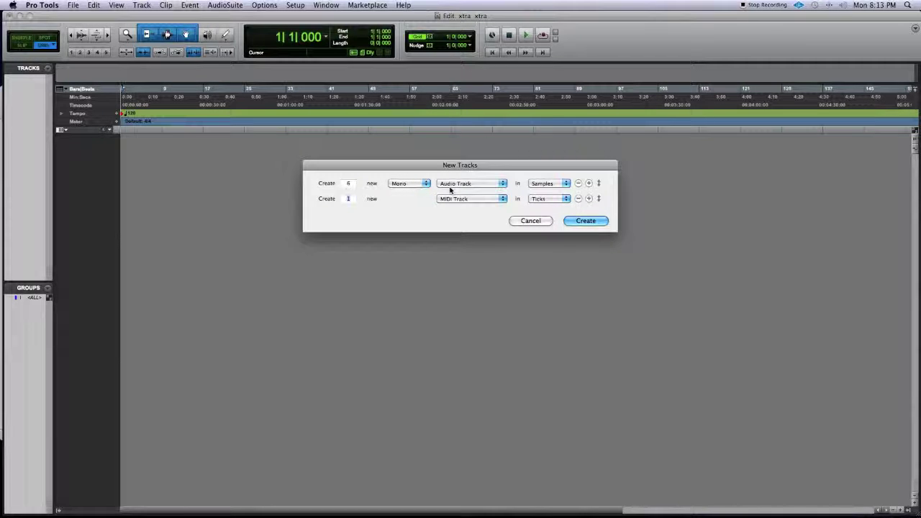
pyautogui.press('super+Down')
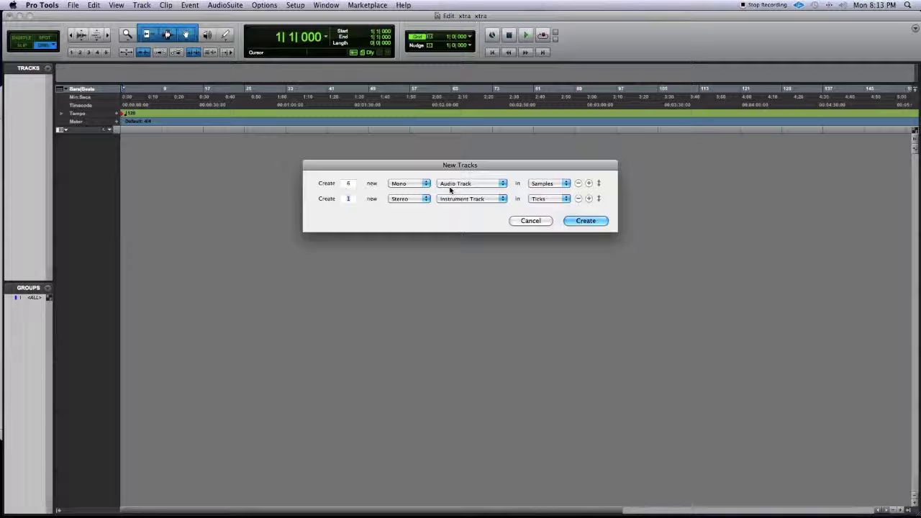
pyautogui.write('5')
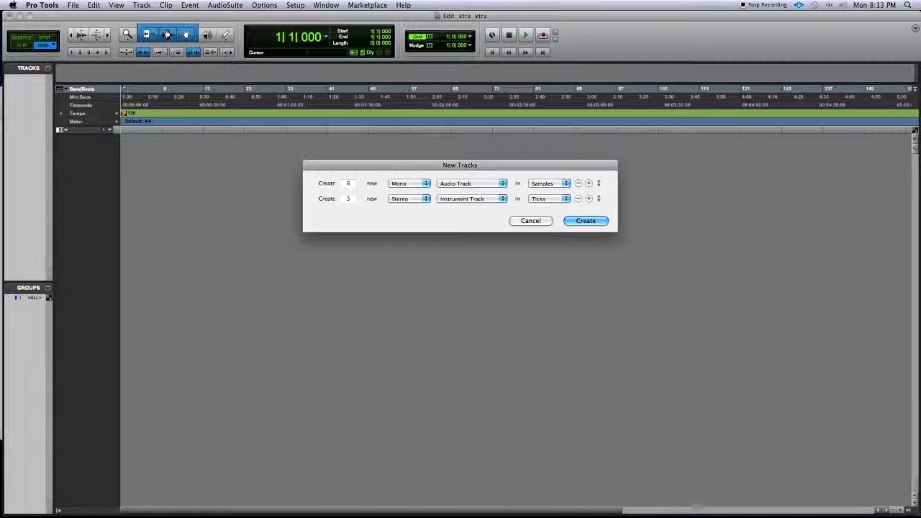
# Step: Add a third row defined as 1 stereo Master Fader
pyautogui.press('super+shift+Down')
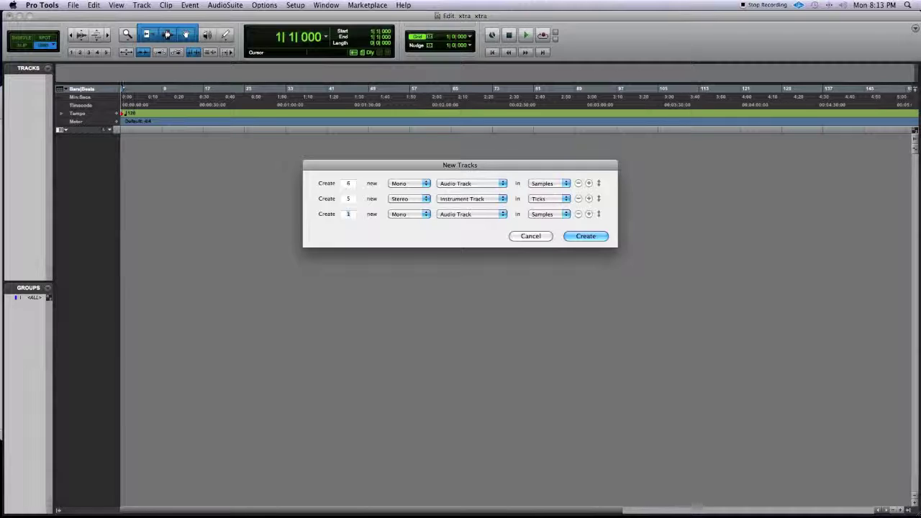
pyautogui.press('super+Right')
pyautogui.press('super+Down')
pyautogui.press('super+Down')
pyautogui.press('super+Down')
# Step: Add a fourth row for 4 stereo aux input tracks and create all the defined tracks
pyautogui.press('super+shift+Down')
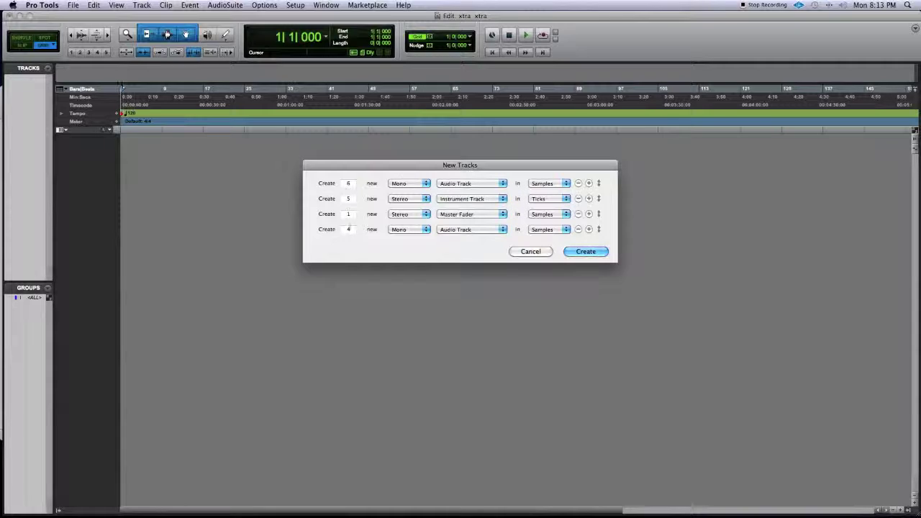
pyautogui.press('super+Right')
pyautogui.press('super+Down')
pyautogui.press('super+Down')
pyautogui.press('super+Up')
pyautogui.press('Return')
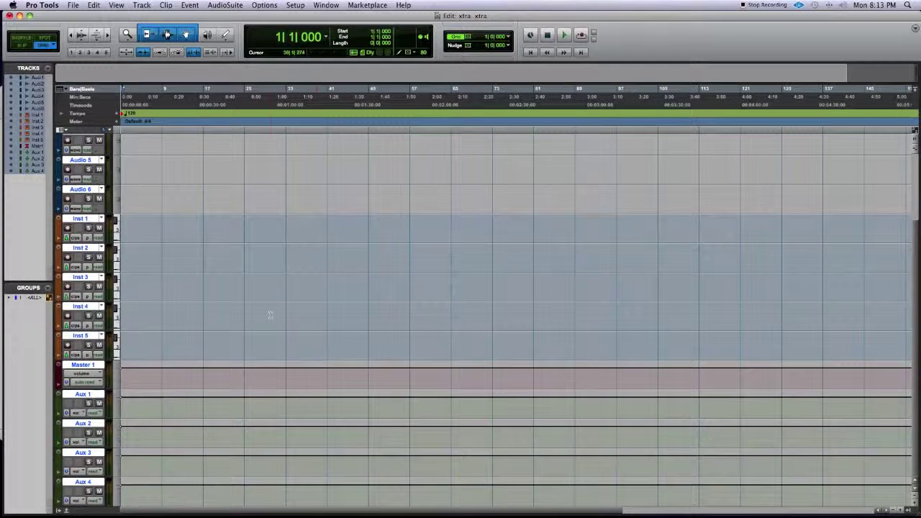
# Step: Show the new tracks in the Mix window with none of them selected, and enlarge the window
pyautogui.scroll(-4, 199, 288)
pyautogui.scroll(3, 177, 216)
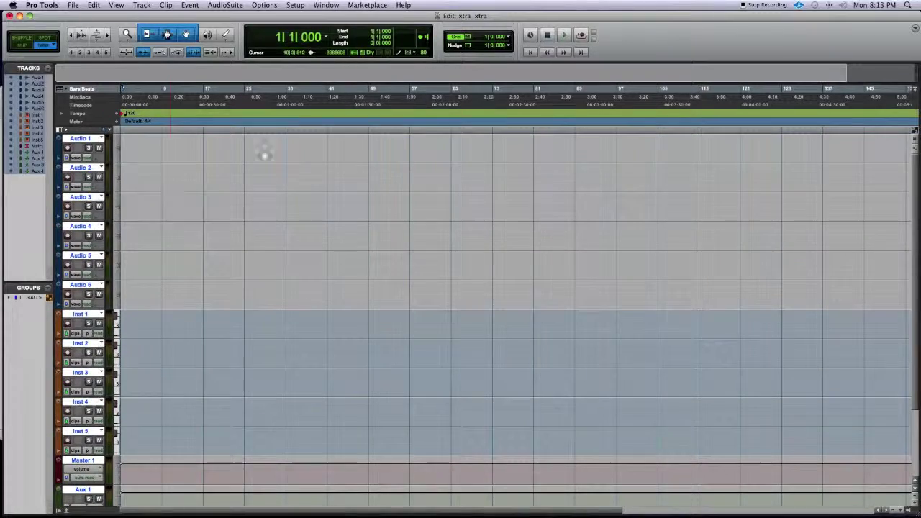
pyautogui.press('super+equal')
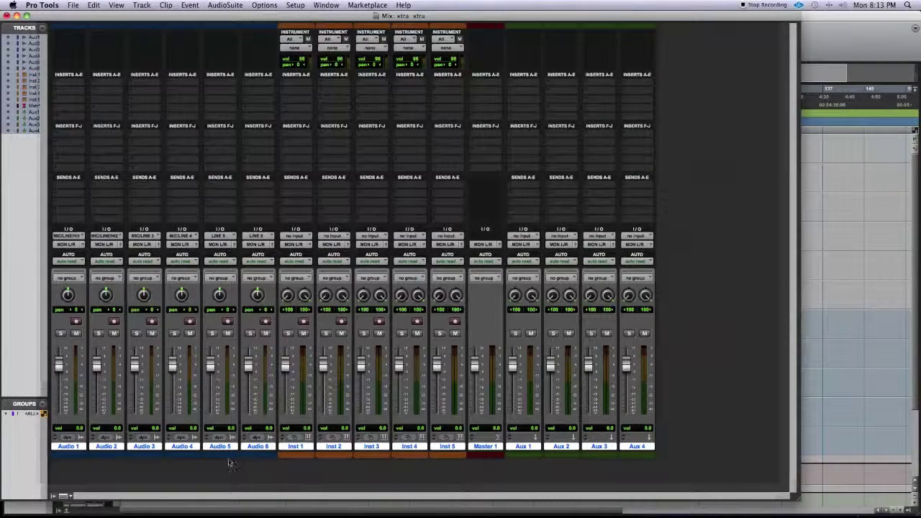
pyautogui.click(297, 450)
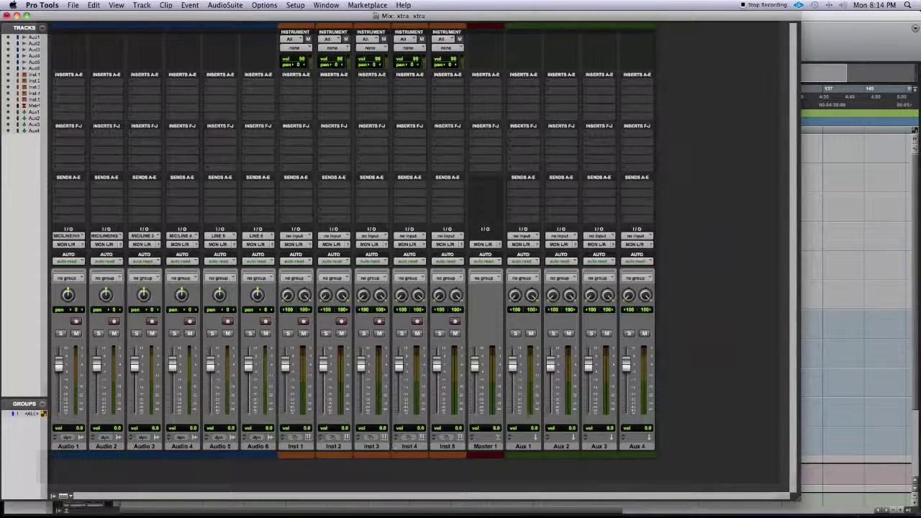
pyautogui.click(8, 17)
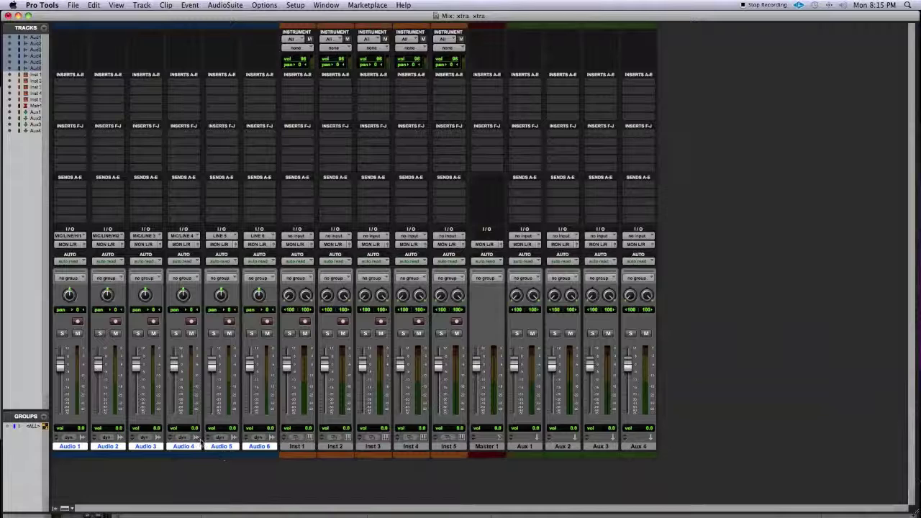
# Step: Select Audio 1 through Audio 6 and set only Audio 1's output to Bus 1-2 (Stereo)
pyautogui.keyDown('alt'); pyautogui.click(155, 447); pyautogui.keyUp('alt')
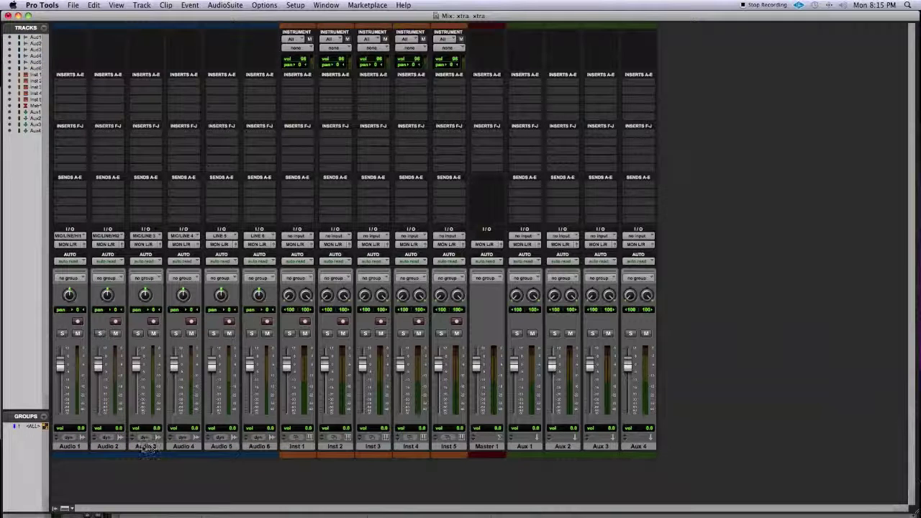
pyautogui.click(66, 447)
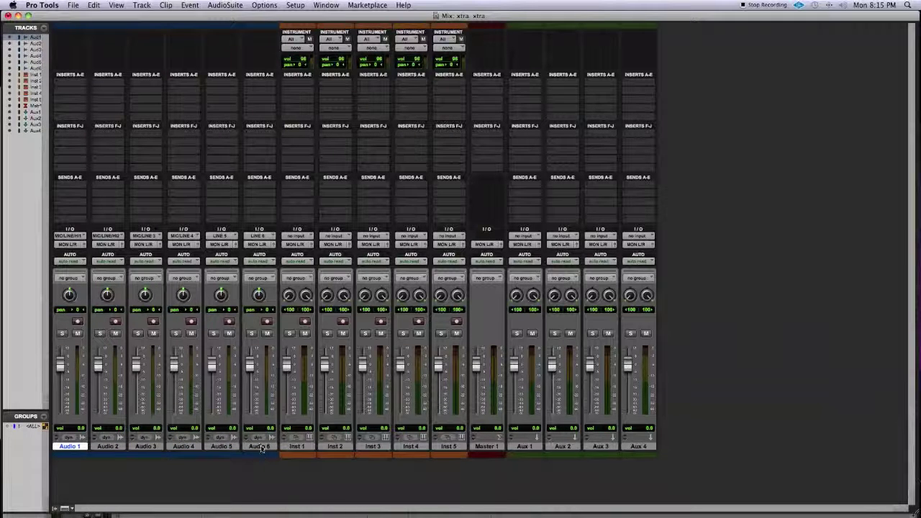
pyautogui.keyDown('shift'); pyautogui.click(261, 448); pyautogui.keyUp('shift')
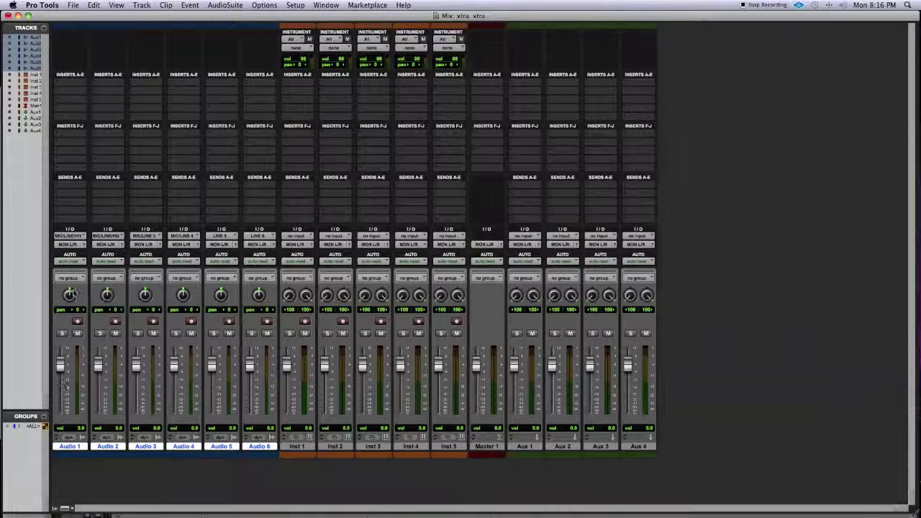
pyautogui.click(68, 244)
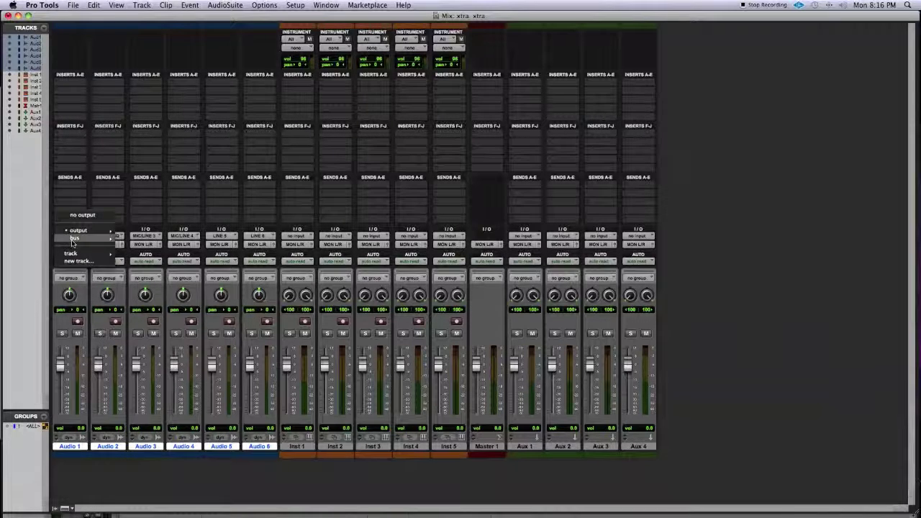
pyautogui.moveTo(75, 238)
pyautogui.click(157, 10)
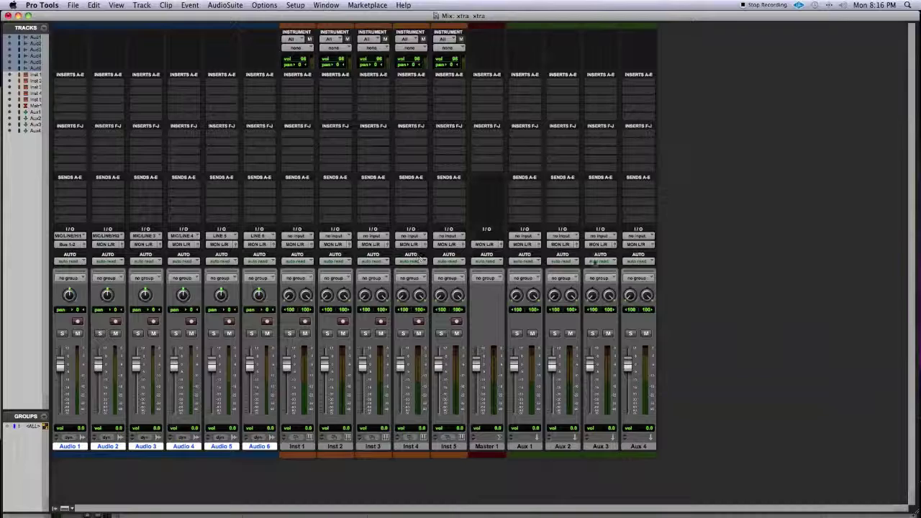
# Step: Set the input of Aux 1 to Bus 1-2 (Stereo)
pyautogui.click(524, 237)
pyautogui.moveTo(532, 244)
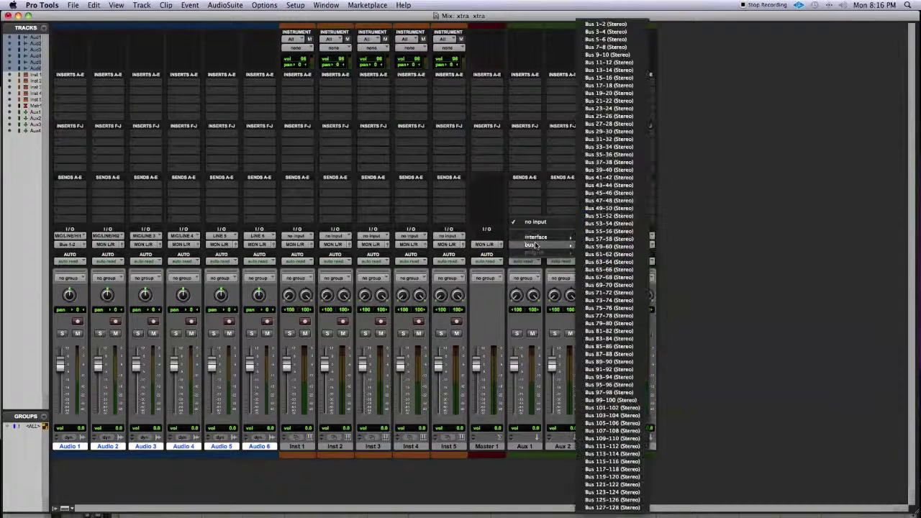
pyautogui.click(589, 24)
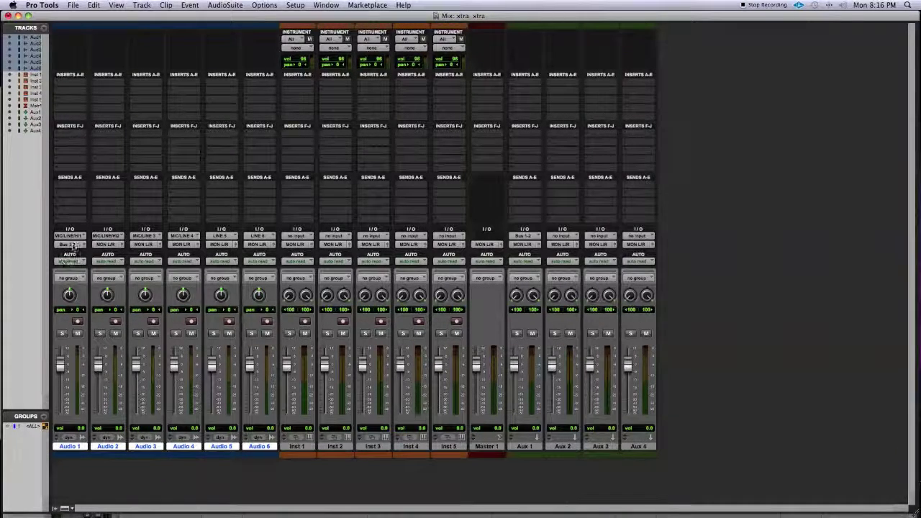
# Step: Return Audio 1's output to the stereo MON L/R path
pyautogui.click(108, 245)
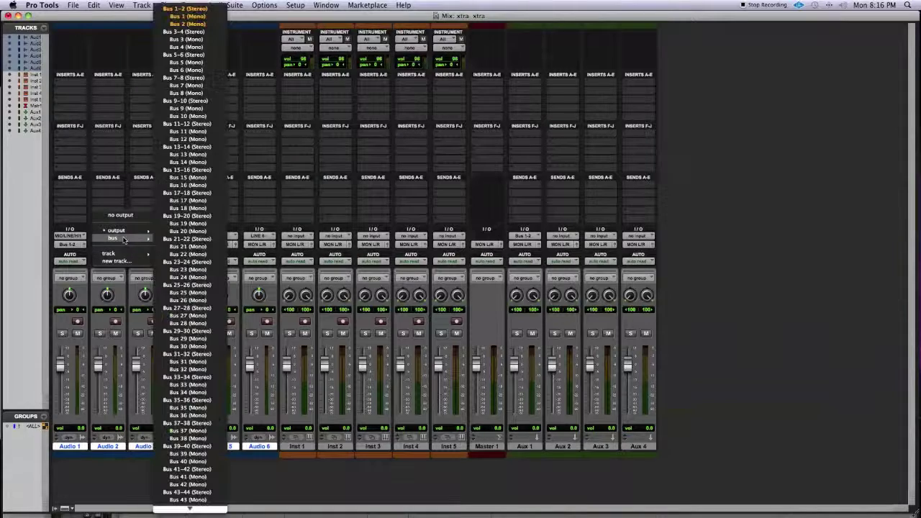
pyautogui.click(69, 244)
pyautogui.moveTo(72, 239)
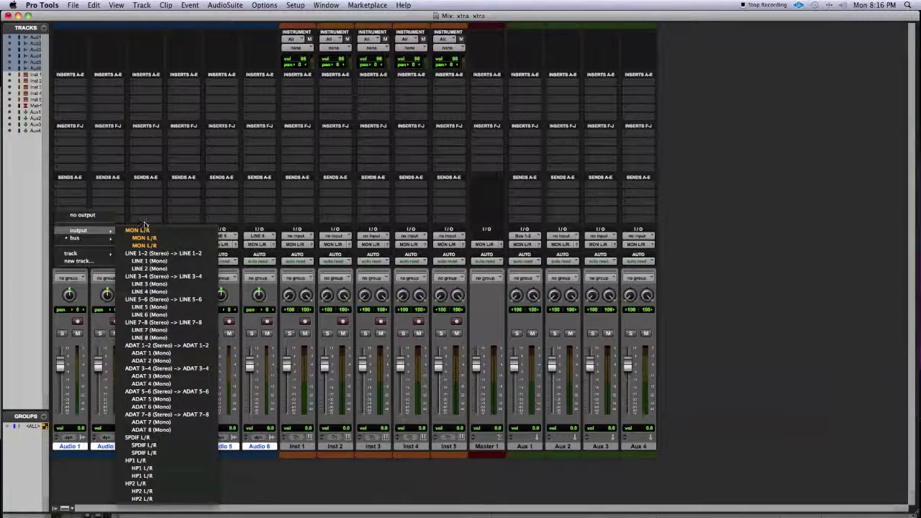
pyautogui.click(139, 231)
pyautogui.click(523, 236)
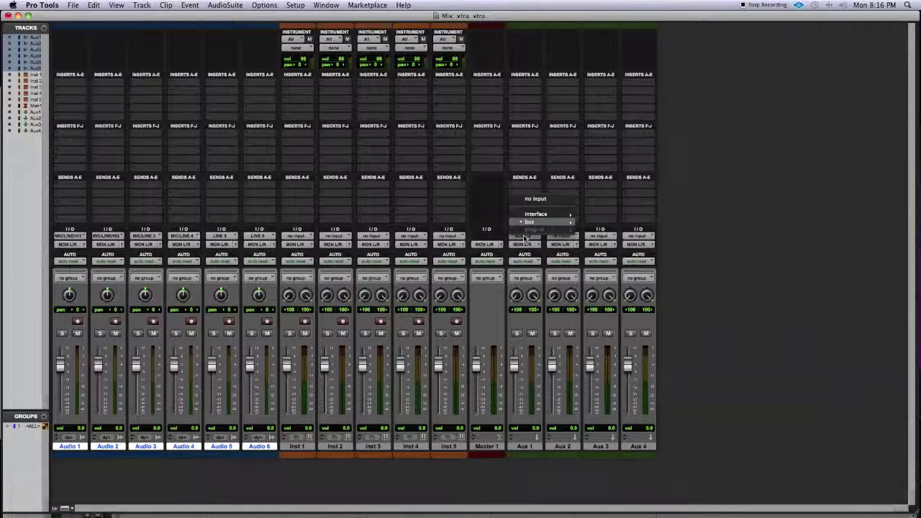
# Step: Select Audio 1 through Audio 6 and route all their outputs to Bus 1-2 (Stereo) at once
pyautogui.click(70, 447)
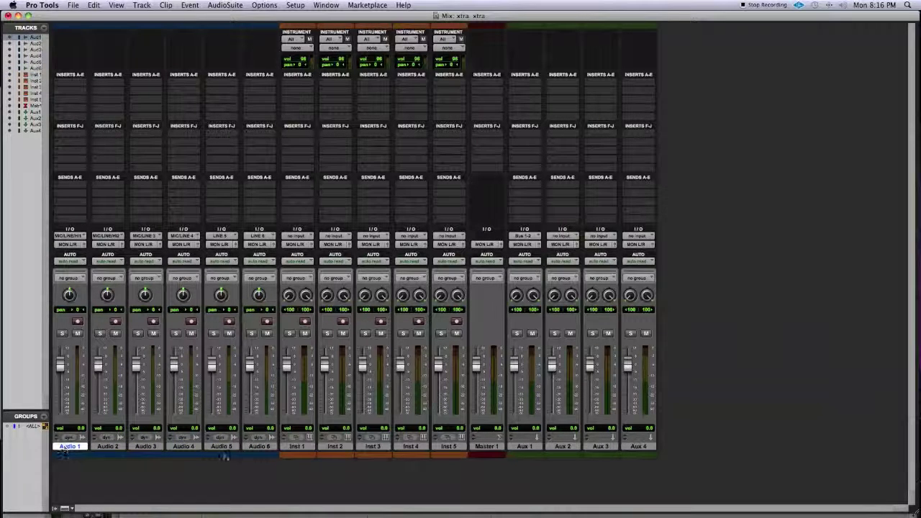
pyautogui.keyDown('shift'); pyautogui.click(265, 447); pyautogui.keyUp('shift')
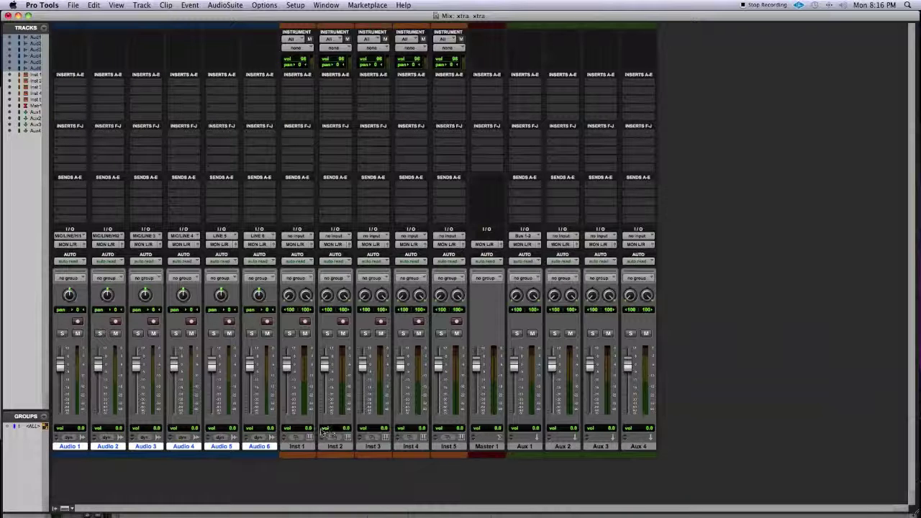
pyautogui.click(72, 245)
pyautogui.moveTo(74, 241)
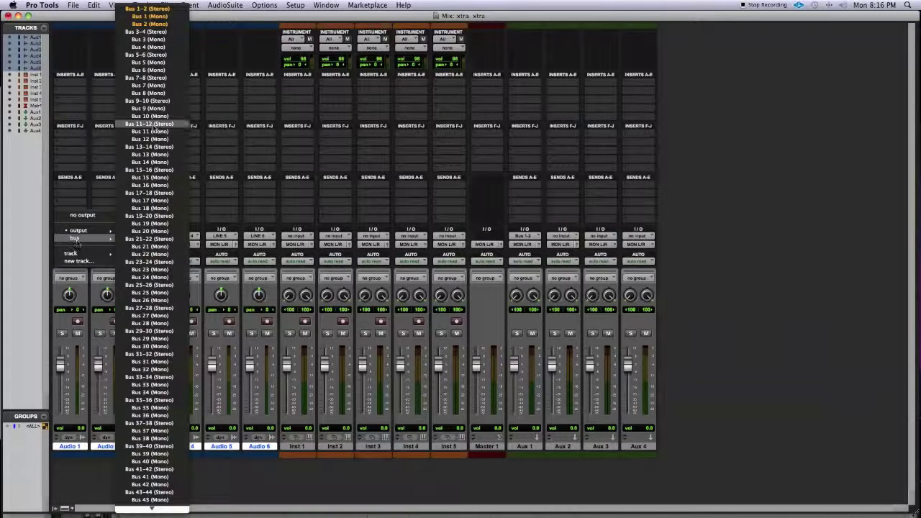
pyautogui.keyDown('alt'); pyautogui.keyDown('shift'); pyautogui.click(148, 9); pyautogui.keyUp('shift'); pyautogui.keyUp('alt')
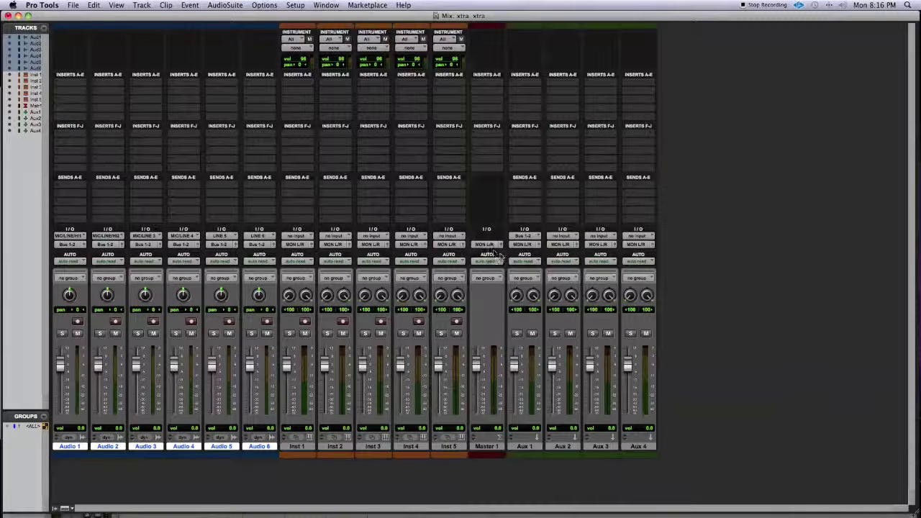
# Step: Select Inst 1 through Inst 5, and switch the selection to Audio 1 through Audio 6
pyautogui.click(297, 447)
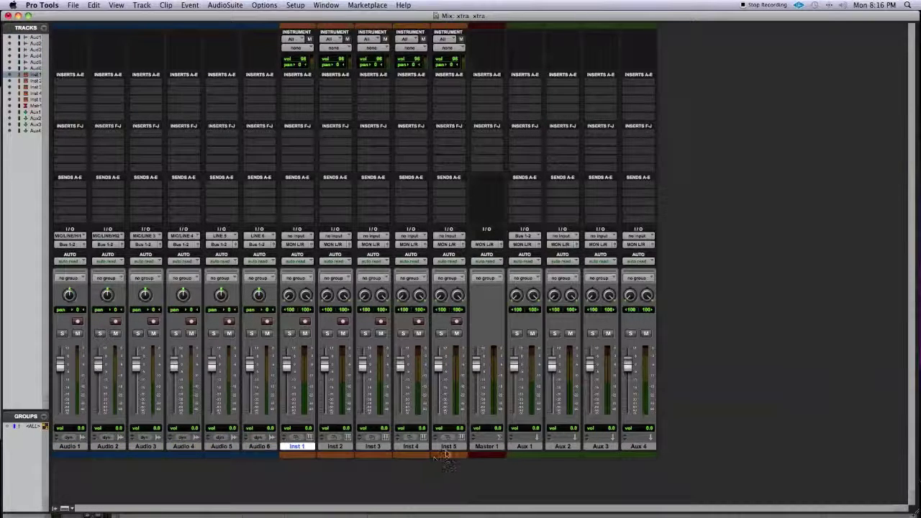
pyautogui.keyDown('shift'); pyautogui.click(449, 447); pyautogui.keyUp('shift')
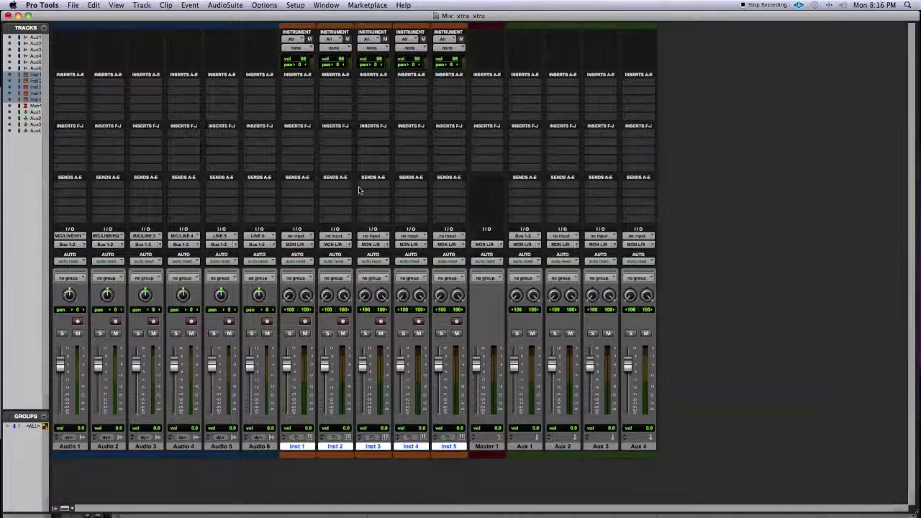
pyautogui.click(70, 447)
pyautogui.keyDown('shift'); pyautogui.click(254, 447); pyautogui.keyUp('shift')
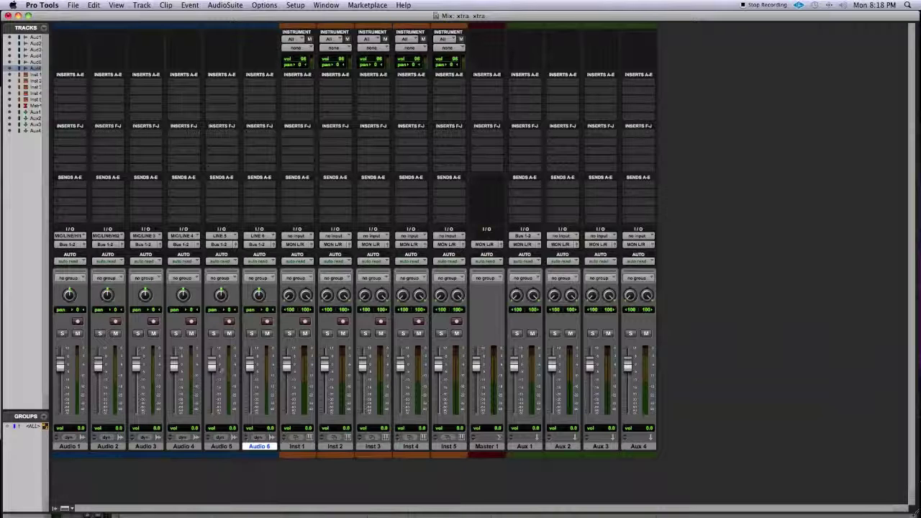
# Step: Set varied fader levels on Audio 1, 3, 5 and 6, Inst 2 through Inst 5, and Aux 1 through Aux 4
pyautogui.moveTo(59, 366); pyautogui.dragTo(61, 394)
pyautogui.moveTo(136, 365); pyautogui.dragTo(136, 372)
pyautogui.moveTo(211, 353); pyautogui.dragTo(251, 364)
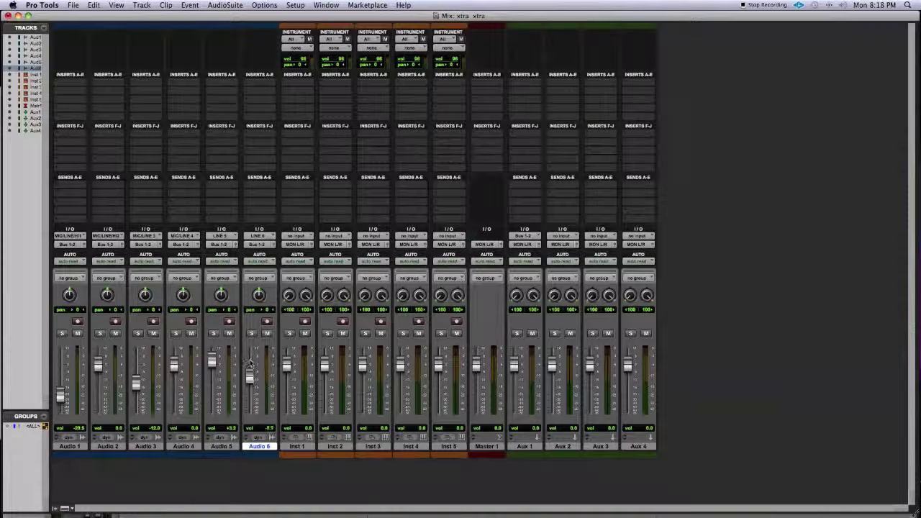
pyautogui.moveTo(324, 366); pyautogui.dragTo(438, 372)
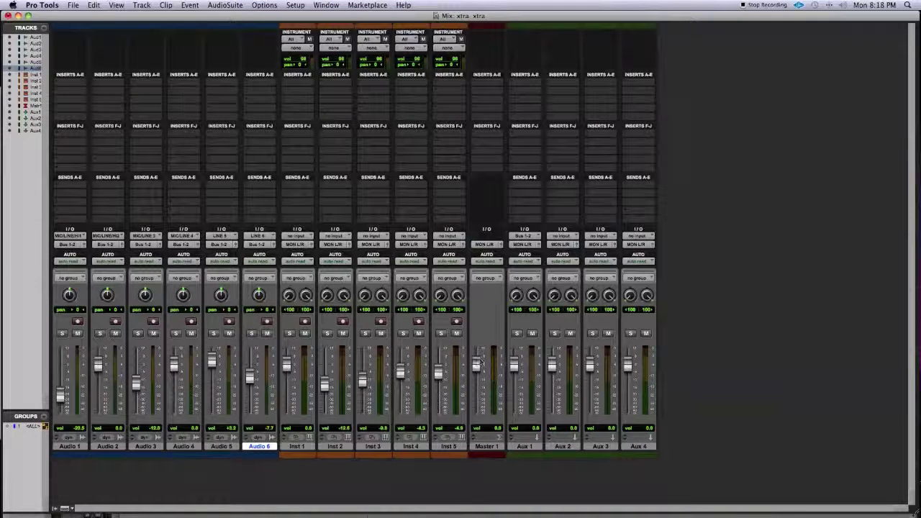
pyautogui.moveTo(514, 365); pyautogui.dragTo(629, 370)
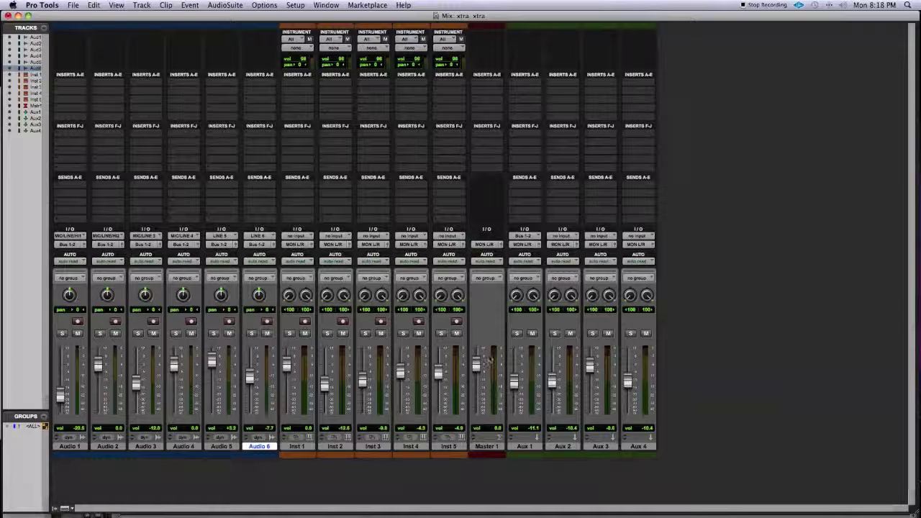
# Step: Move Master 1 to the end of the mixer after Aux 4 and select all tracks from Audio 1 through Aux 4
pyautogui.click(79, 448)
pyautogui.moveTo(486, 446); pyautogui.dragTo(684, 450)
pyautogui.click(600, 446)
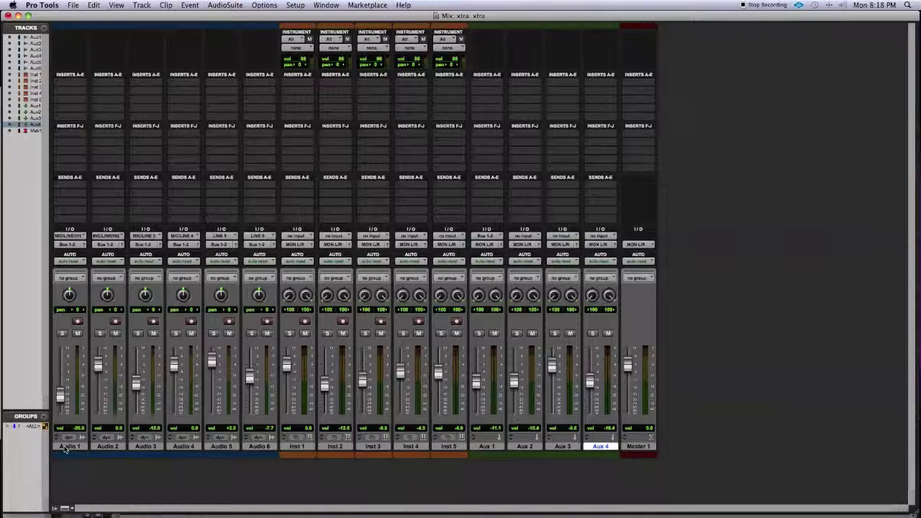
pyautogui.keyDown('shift'); pyautogui.click(65, 446); pyautogui.keyUp('shift')
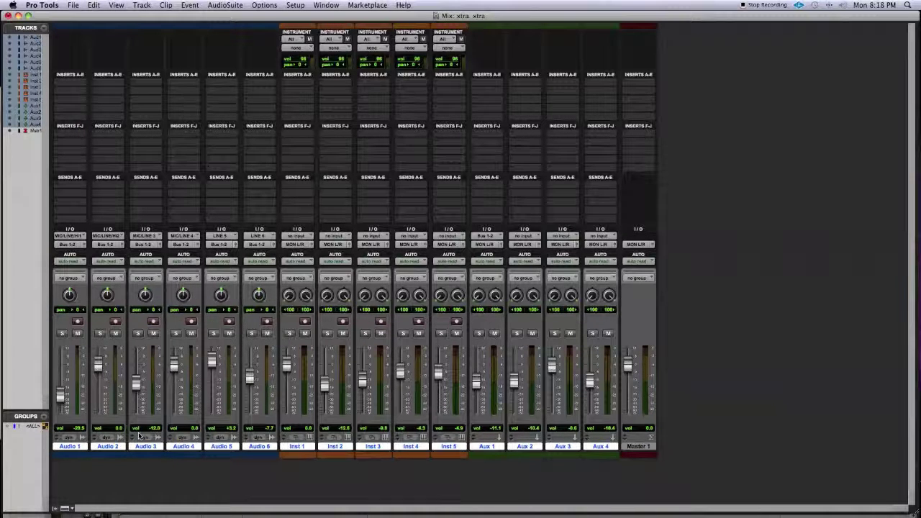
# Step: Create an Edit and Mix group named WE LIKE THEM from the selected tracks and lower its levels slightly together using Audio 2's fader
pyautogui.press('super+g')
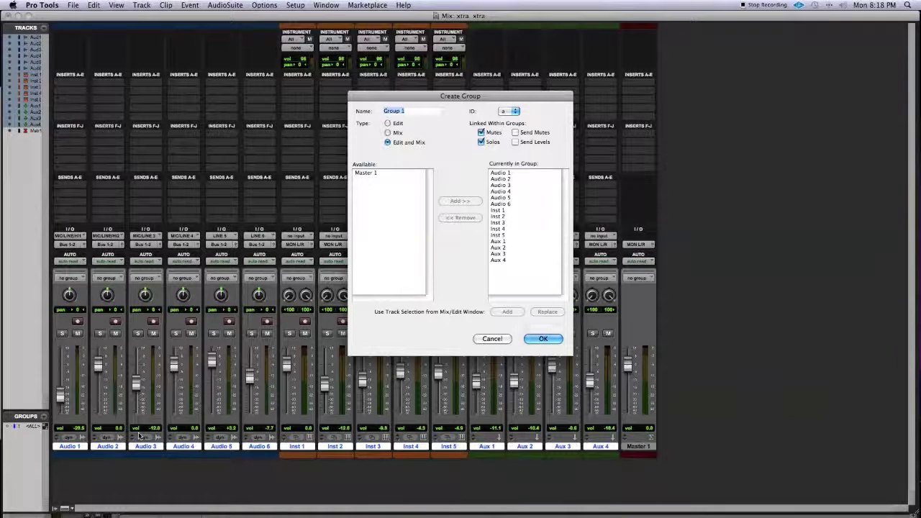
pyautogui.write('WE')
pyautogui.write(' LIKE THEM')
pyautogui.press('Return')
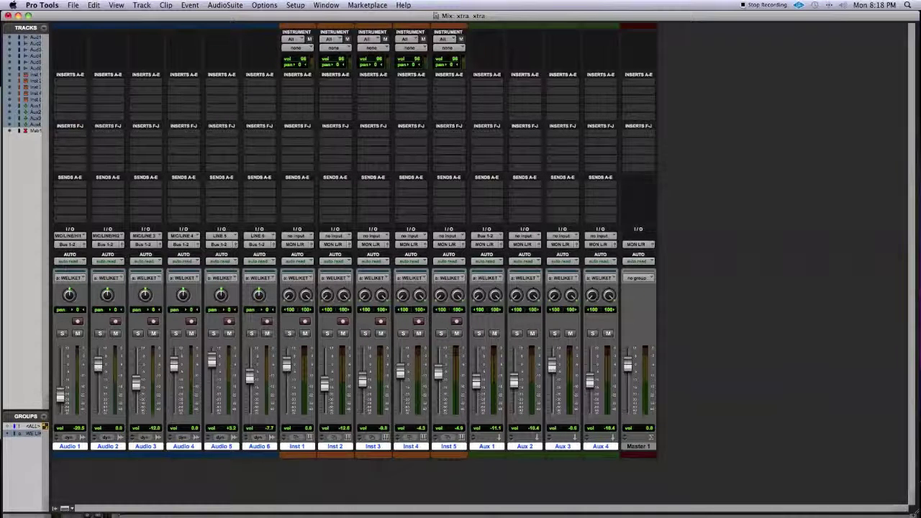
pyautogui.moveTo(98, 353)
pyautogui.mouseDown()
pyautogui.moveTo(96, 369)
pyautogui.moveTo(98, 352)
pyautogui.mouseUp()
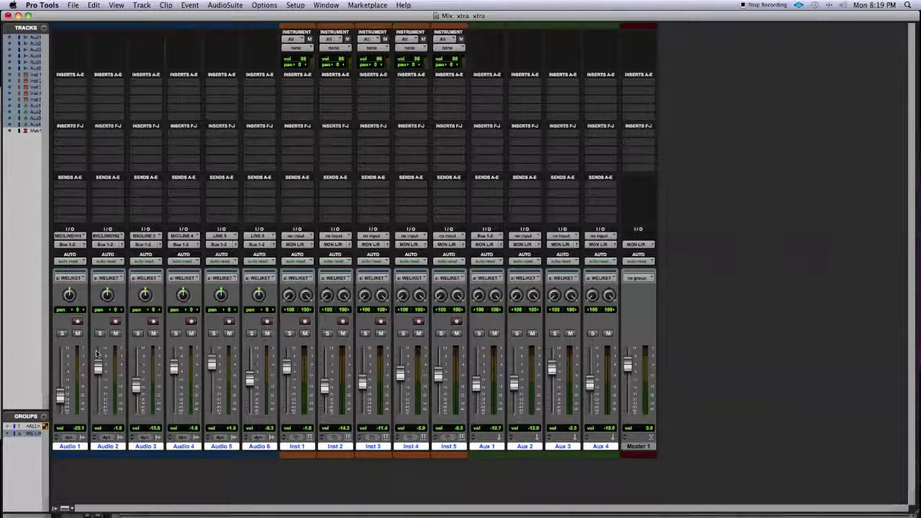
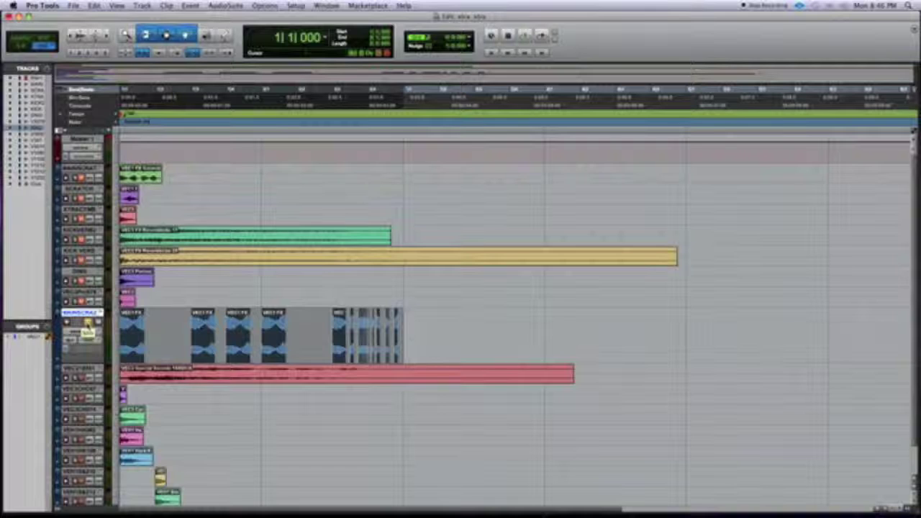
# Step: Play the selected range of the scratch track and examine the spacing of its chopped clips near bar 3
pyautogui.press('space')
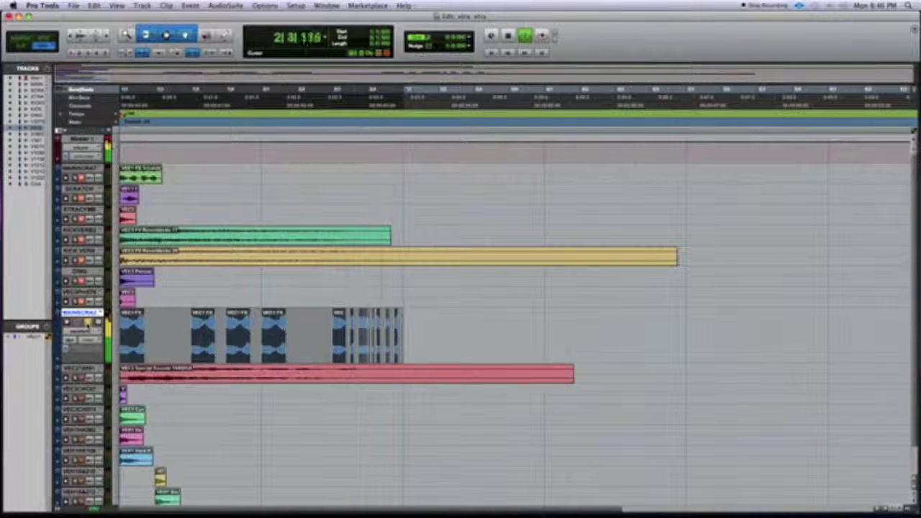
pyautogui.press('space')
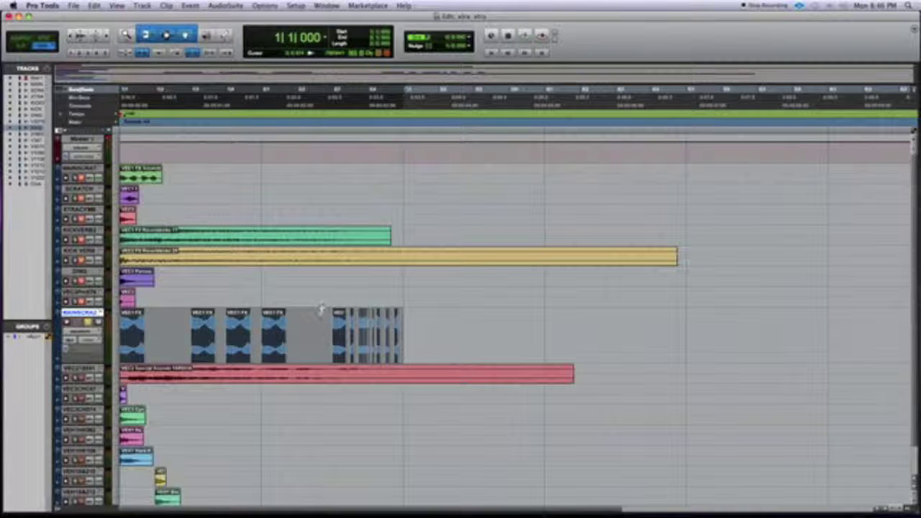
pyautogui.click(413, 328)
pyautogui.press('super+bracketright')
pyautogui.press('super+bracketright')
pyautogui.press('super+bracketright')
pyautogui.press('super+bracketright')
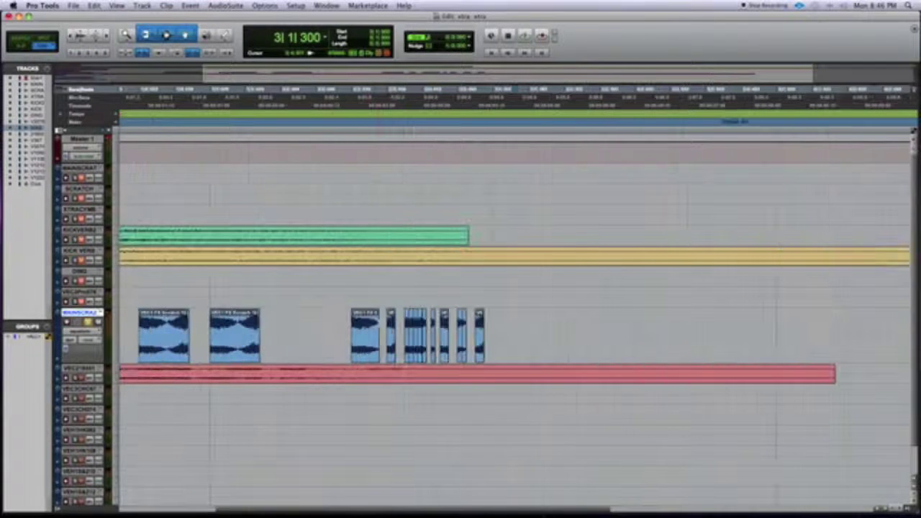
pyautogui.hscroll(10, 376, 323)
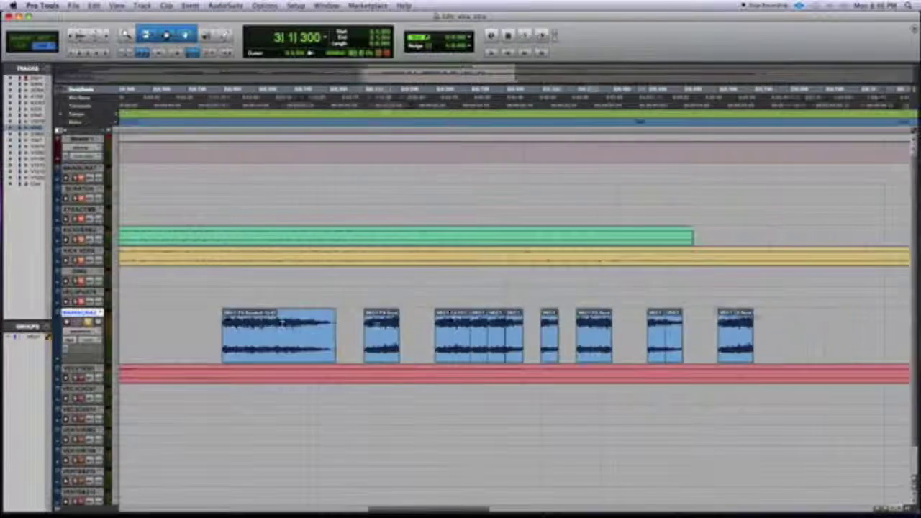
pyautogui.hscroll(-7, 377, 323)
pyautogui.hscroll(10, 377, 322)
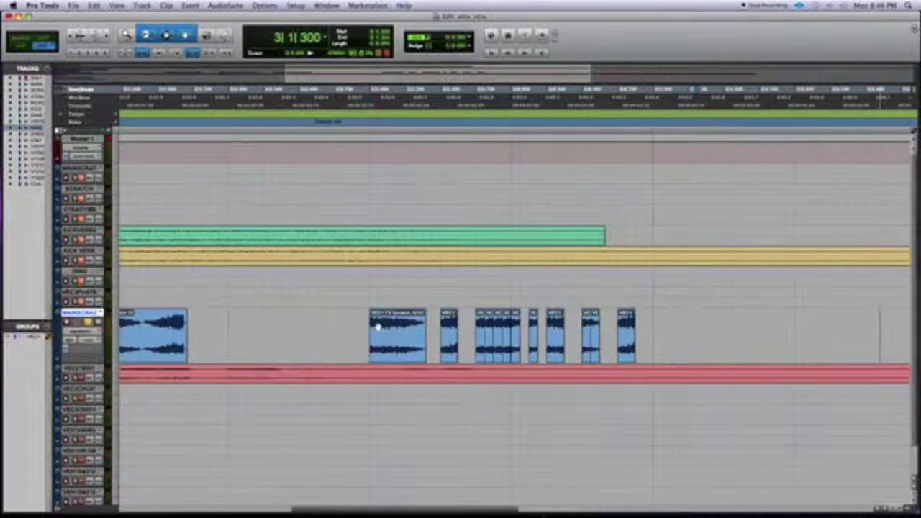
pyautogui.hscroll(-6, 378, 328)
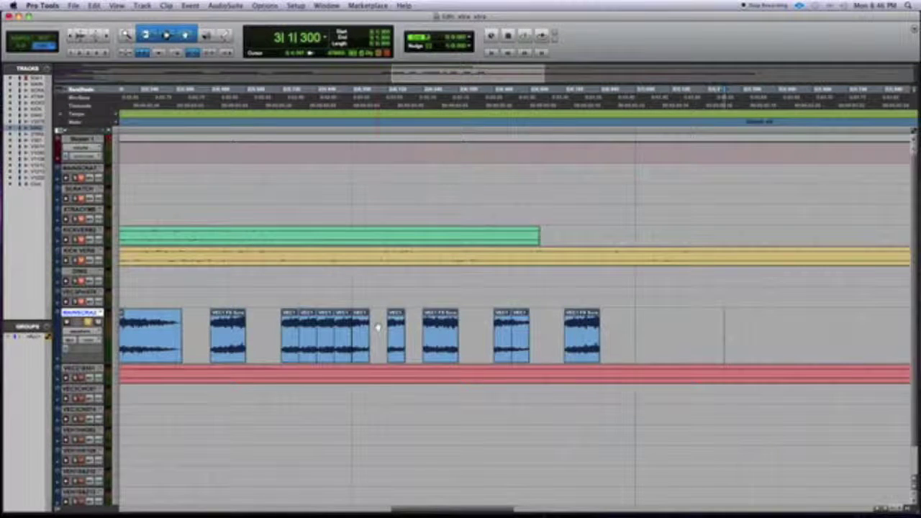
pyautogui.press('super+bracketleft')
pyautogui.press('super+bracketleft')
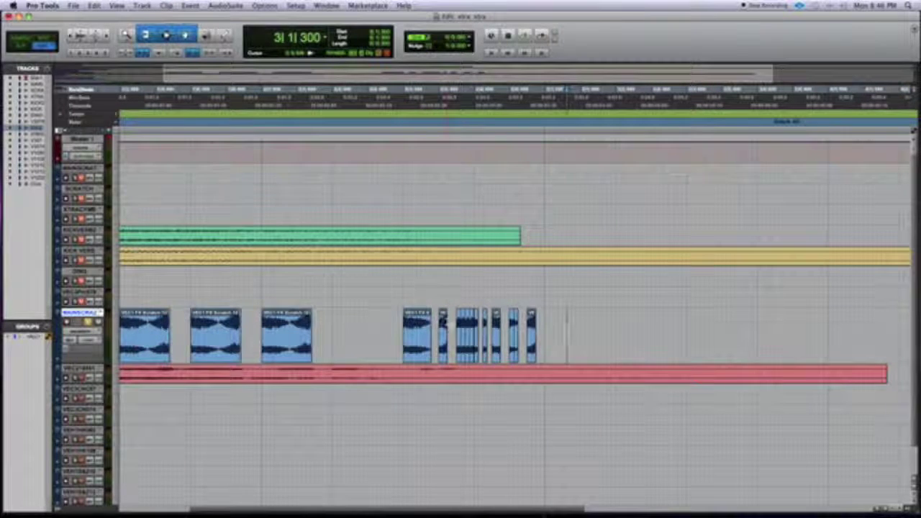
# Step: Select the last scratch clip before bar 3 and examine its waveform closely at the clip's starting edge
pyautogui.press('super+bracketright')
pyautogui.press('super+bracketright')
pyautogui.press('super+bracketright')
pyautogui.press('super+bracketright')
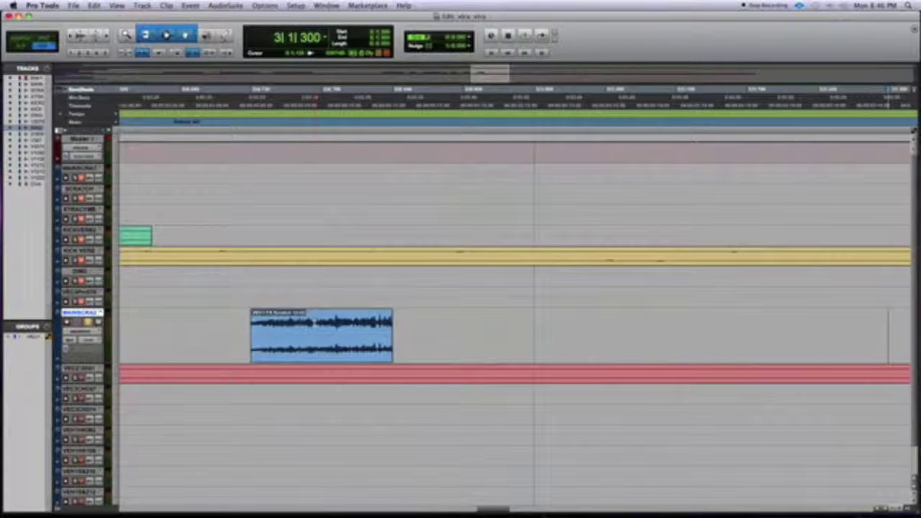
pyautogui.click(315, 326)
pyautogui.click(272, 348)
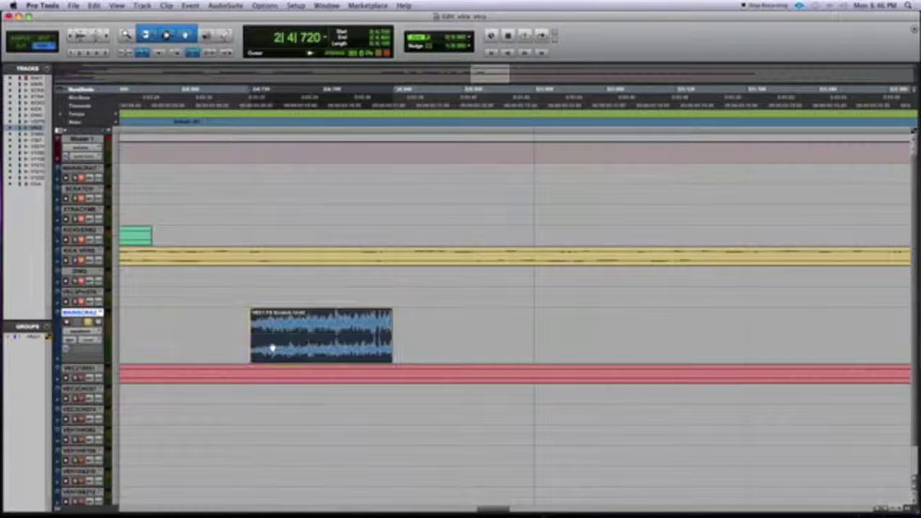
pyautogui.press('super+bracketright')
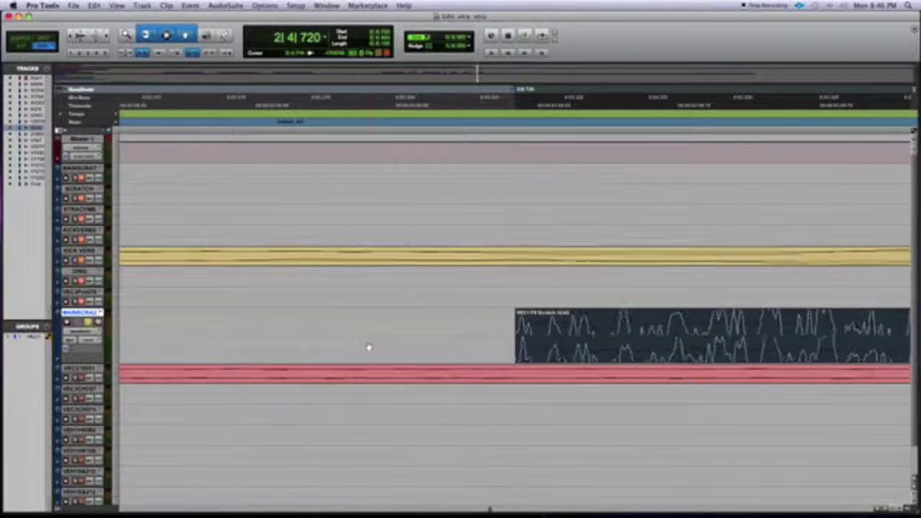
pyautogui.press('super+bracketleft')
pyautogui.press('super+bracketleft')
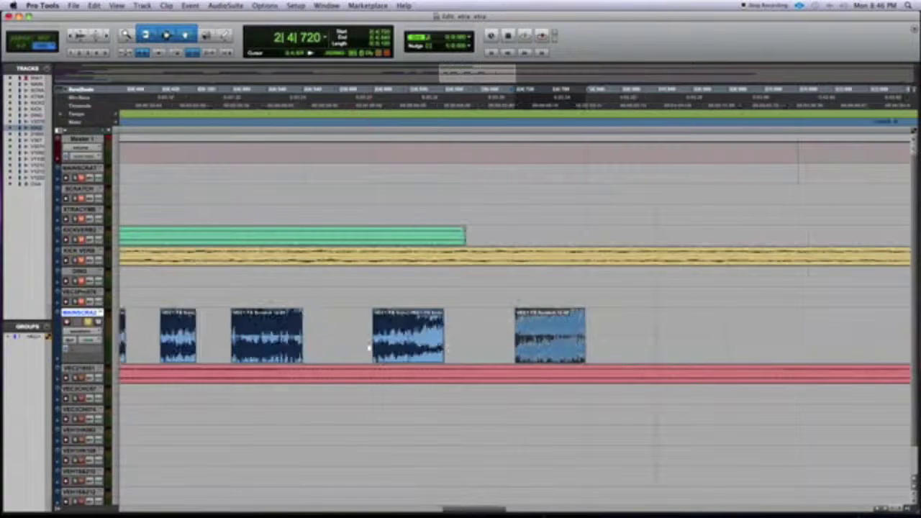
pyautogui.press('super+bracketleft')
pyautogui.press('super+bracketleft')
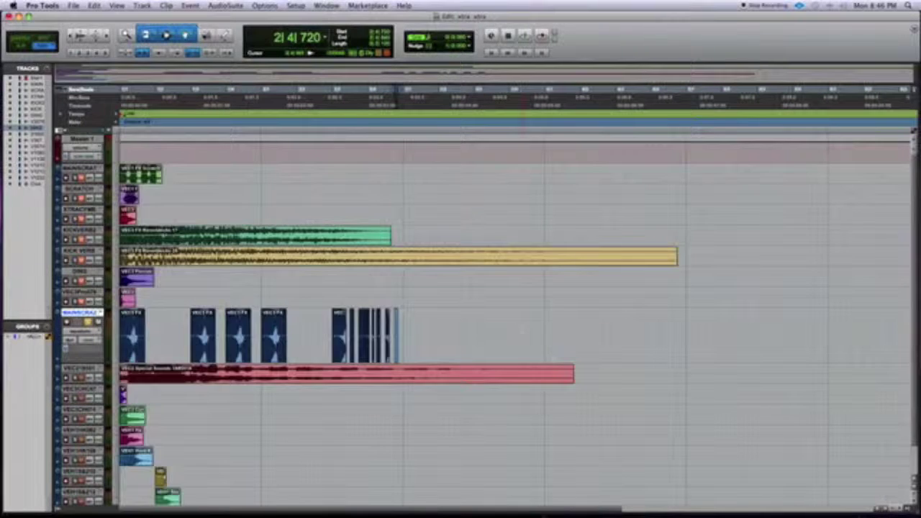
# Step: Select the scratch track from the session start to 3|1|000 and batch-fade its clips with Standard shapes, Equal Gain and pre-splice placement
pyautogui.press('Tab')
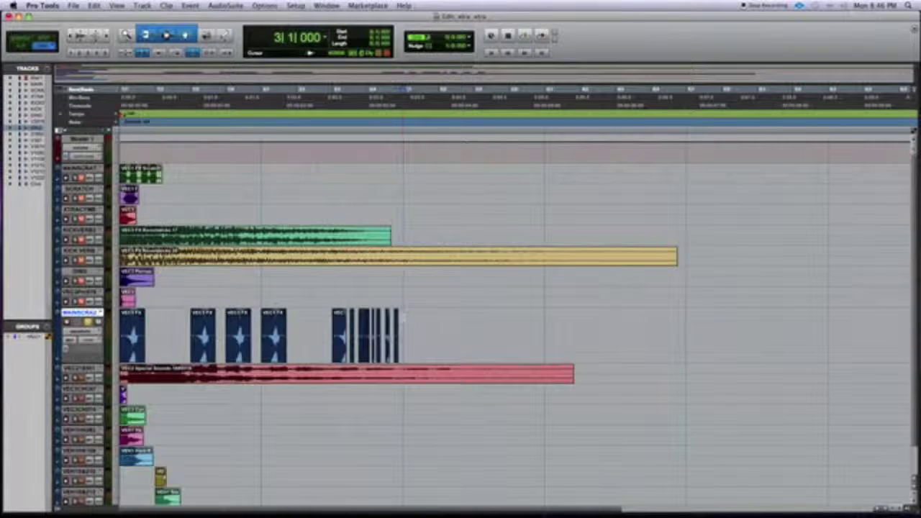
pyautogui.hotkey('shift', 'Return')
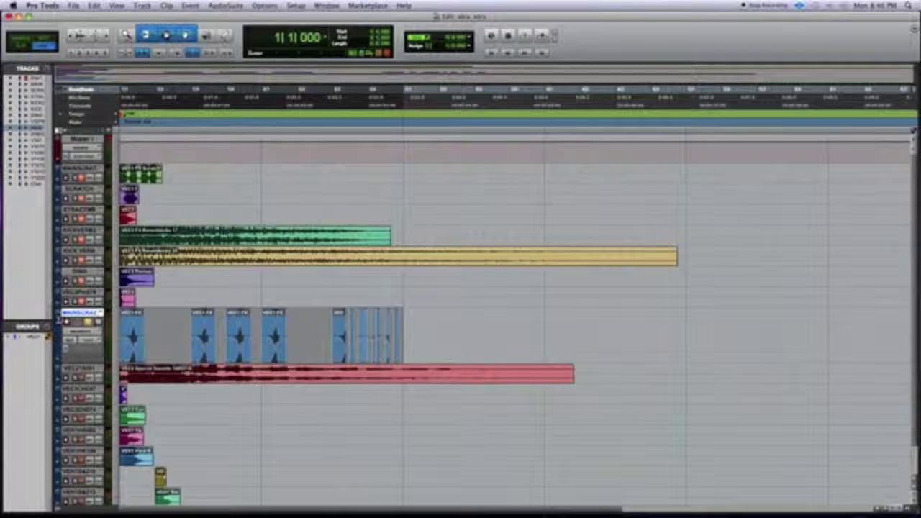
pyautogui.press('super+f')
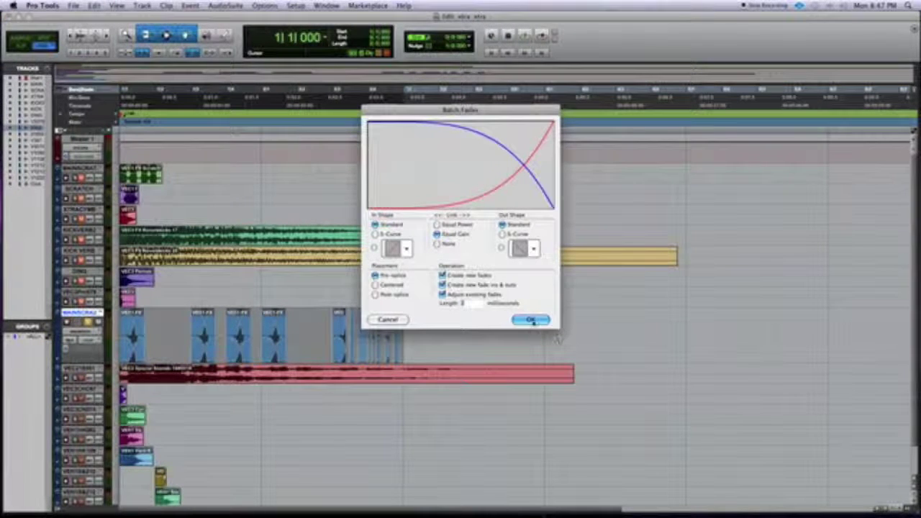
pyautogui.click(532, 321)
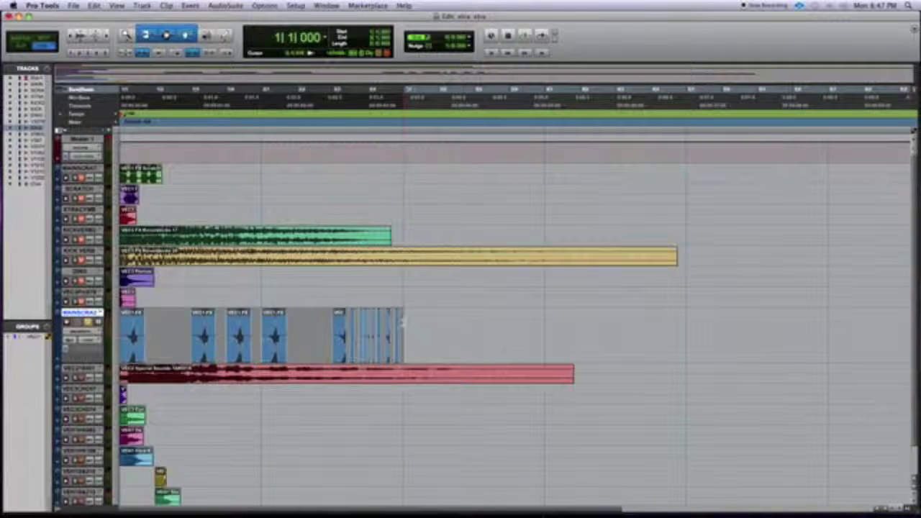
# Step: Examine the fades and crossfades on the chopped scratch clips around 2|3|900
pyautogui.scroll(3, 551, 349)
pyautogui.hscroll(5, 551, 349)
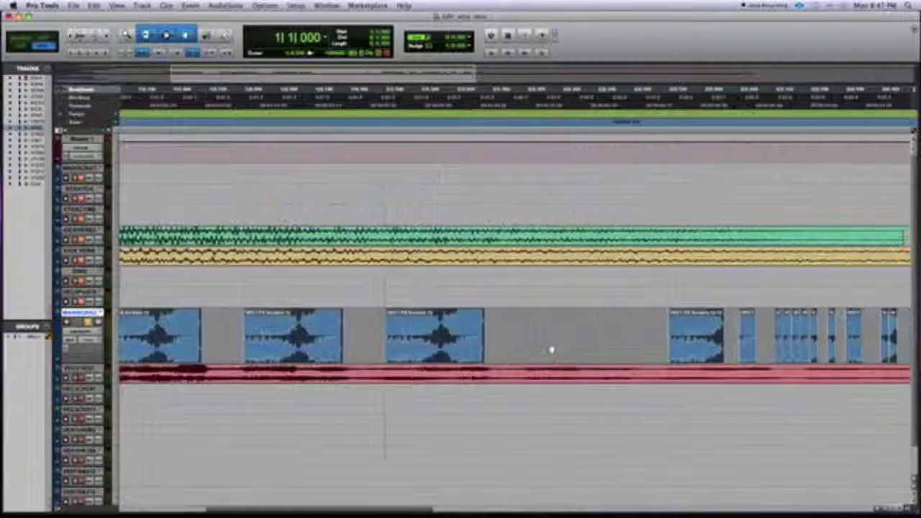
pyautogui.click(523, 318)
pyautogui.scroll(4, 523, 318)
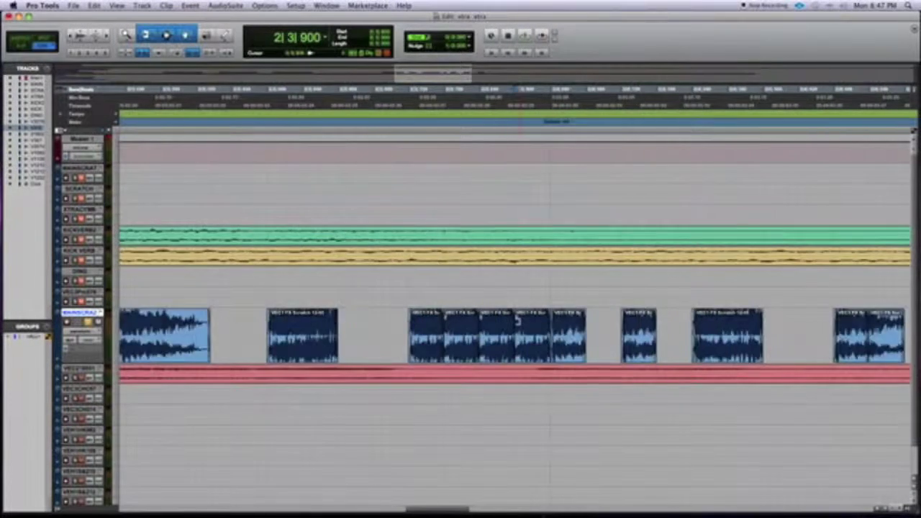
pyautogui.press('super+alt+bracketleft')
pyautogui.press('super+alt+bracketleft')
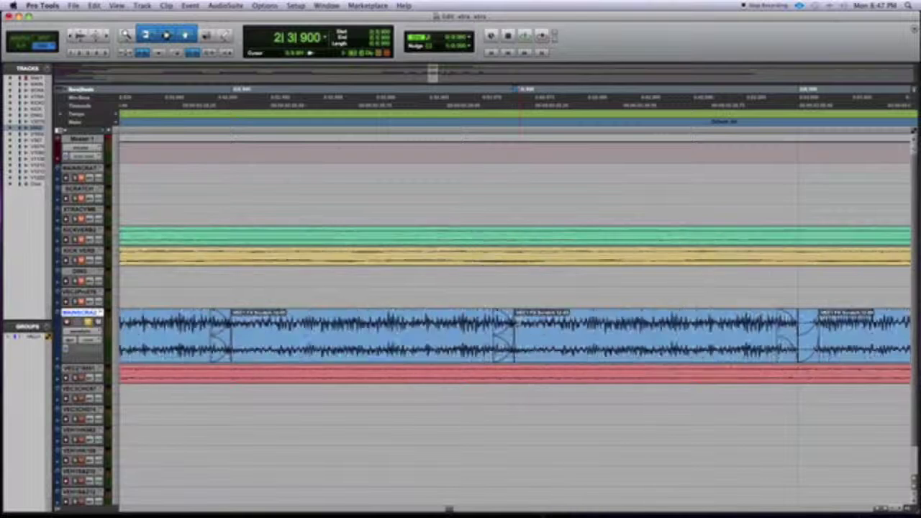
pyautogui.scroll(-8, 521, 325)
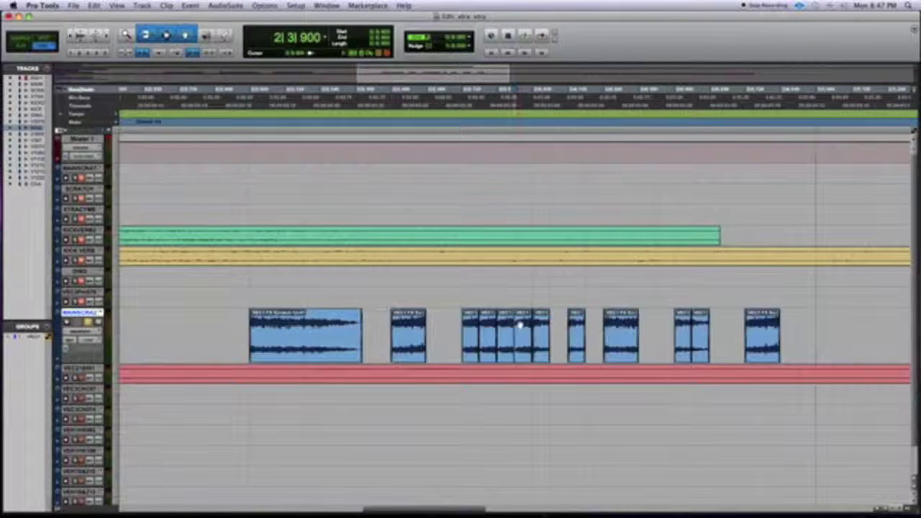
pyautogui.scroll(-2, 520, 324)
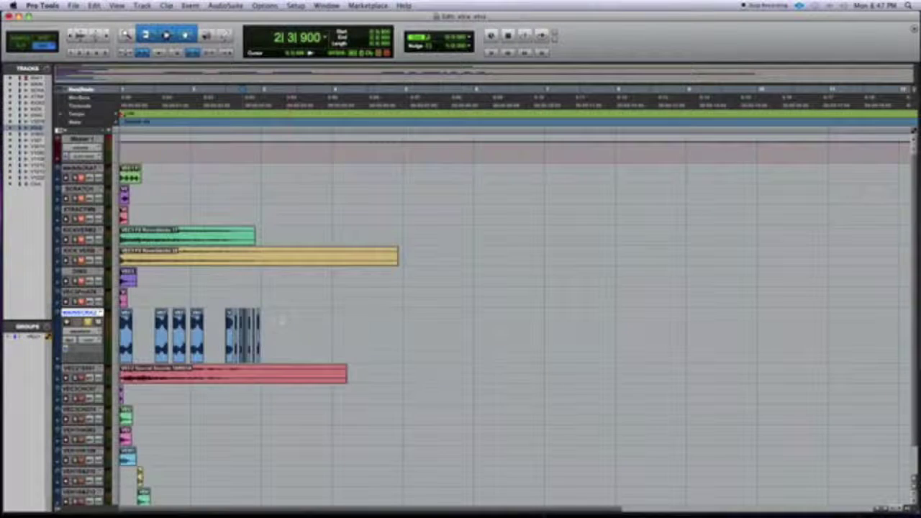
# Step: Play the faded scratch clips from 2|2|840
pyautogui.scroll(1, 336, 318)
pyautogui.click(329, 317)
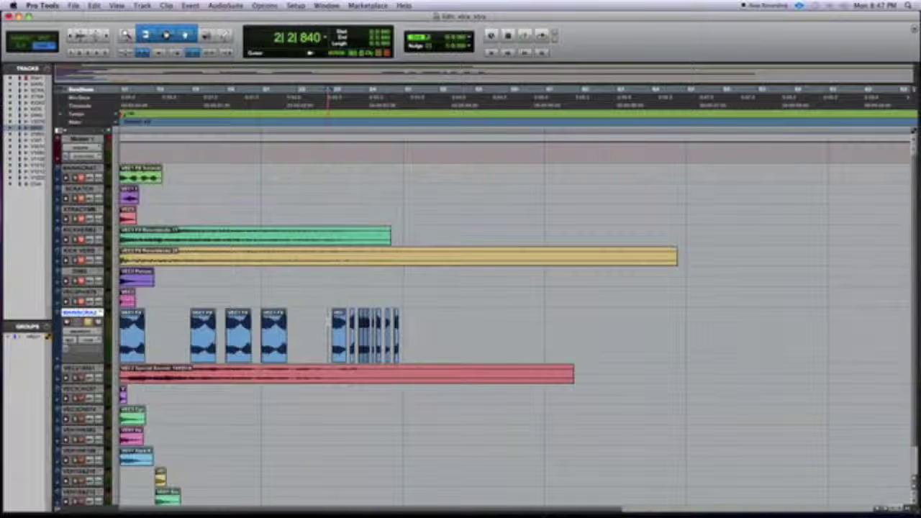
pyautogui.press('space')
pyautogui.press('space')
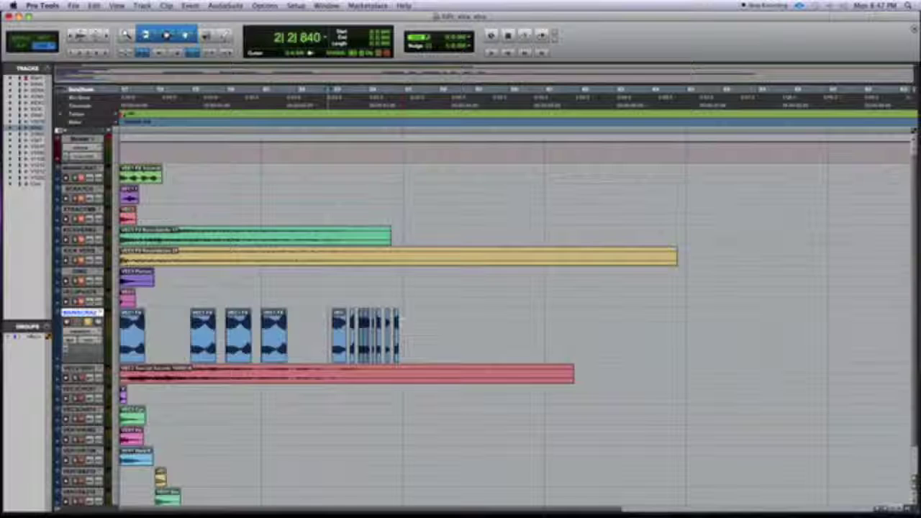
# Step: Select all the scratch track's clips from 3|1|000 back to the session start and consolidate them into one clip
pyautogui.moveTo(400, 321); pyautogui.dragTo(118, 328)
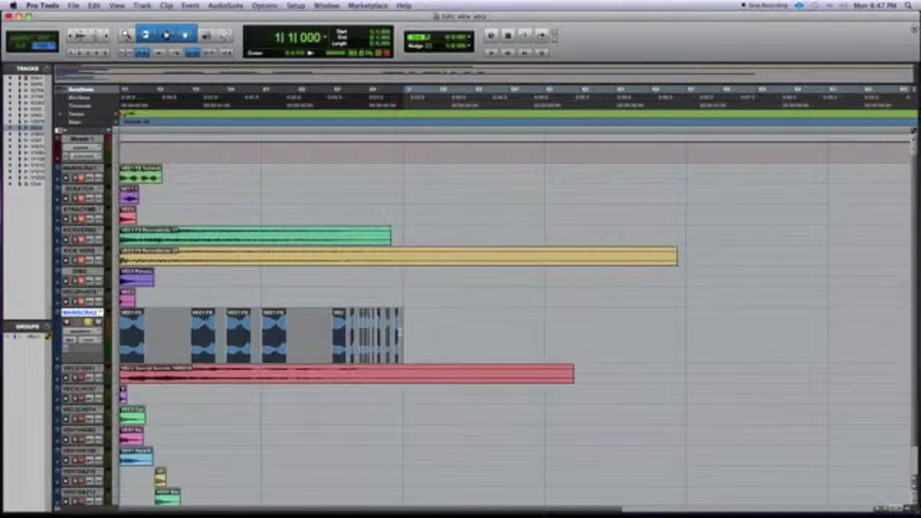
pyautogui.press('super+bracketright')
pyautogui.hscroll(10, 413, 333)
pyautogui.hscroll(-10, 415, 333)
pyautogui.hotkey('alt', 'shift', '3')
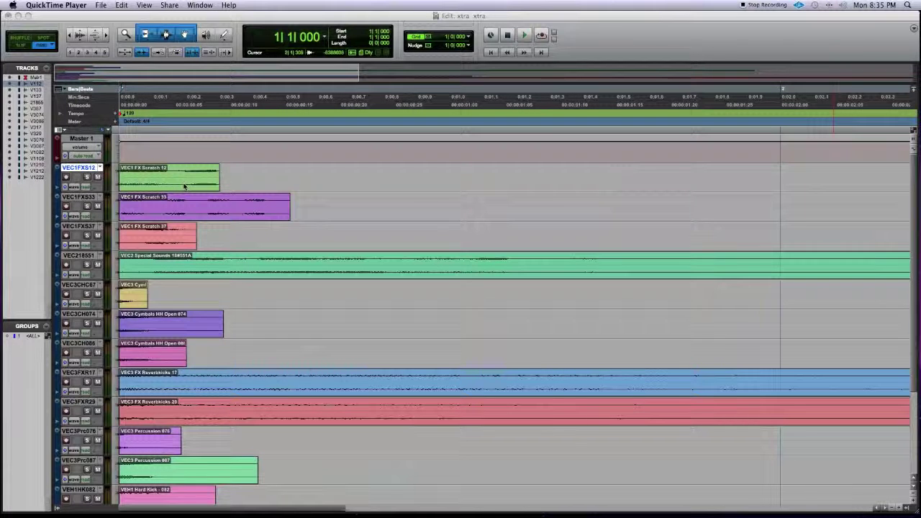
pyautogui.scroll(-2, 210, 208)
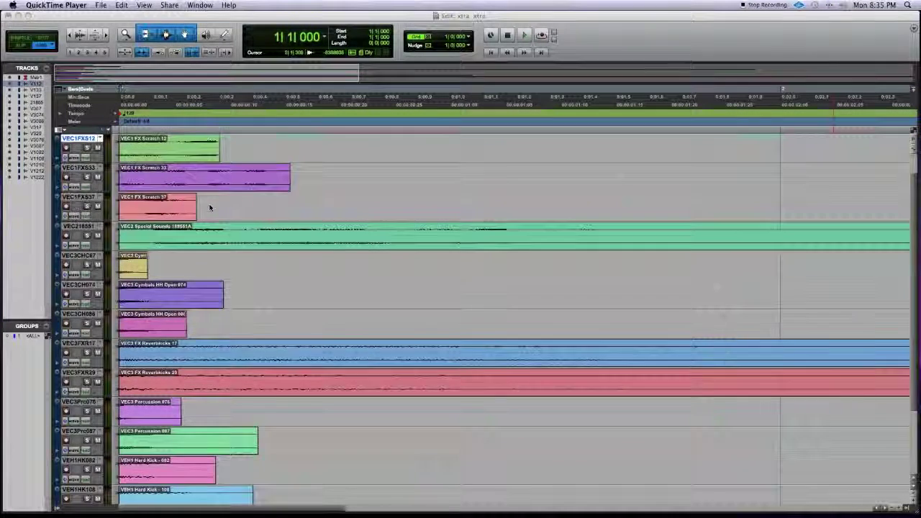
# Step: Look over all the session's tracks and their clips, from the Master track down to the kicks and snares
pyautogui.scroll(-3, 210, 208)
pyautogui.scroll(4, 200, 296)
pyautogui.scroll(-3, 199, 279)
pyautogui.scroll(3, 200, 280)
pyautogui.scroll(-3, 242, 192)
pyautogui.scroll(-2, 241, 192)
pyautogui.scroll(6, 242, 192)
pyautogui.scroll(-1, 242, 192)
pyautogui.scroll(-3, 241, 192)
pyautogui.scroll(4, 242, 193)
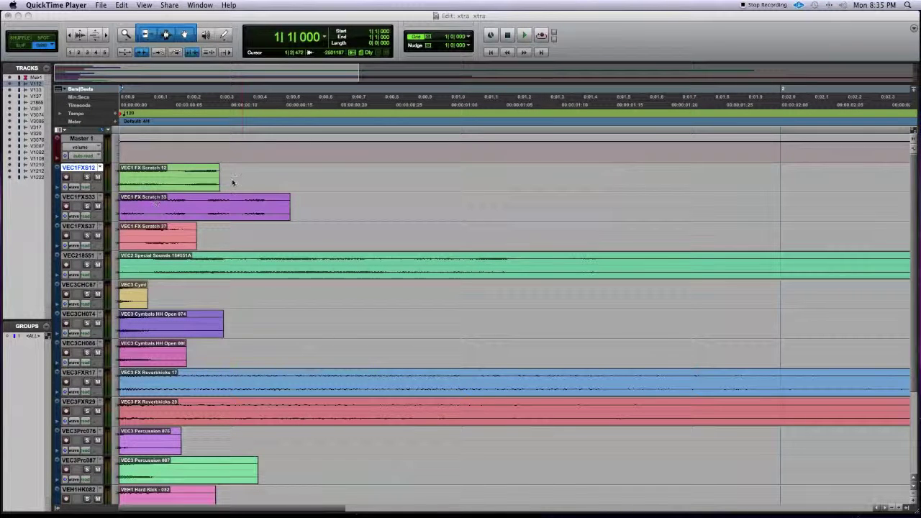
# Step: Try resizing the heights of the first two FX scratch tracks individually
pyautogui.click(93, 167)
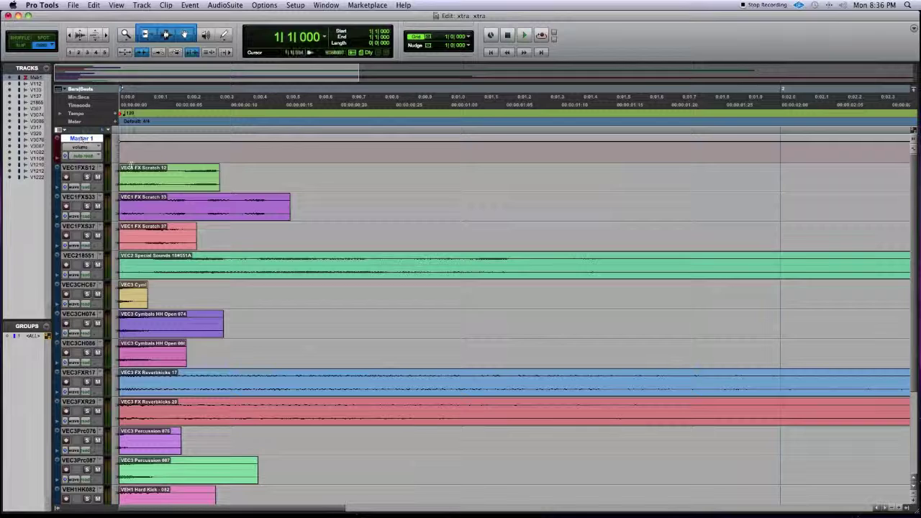
pyautogui.moveTo(84, 195); pyautogui.dragTo(79, 166)
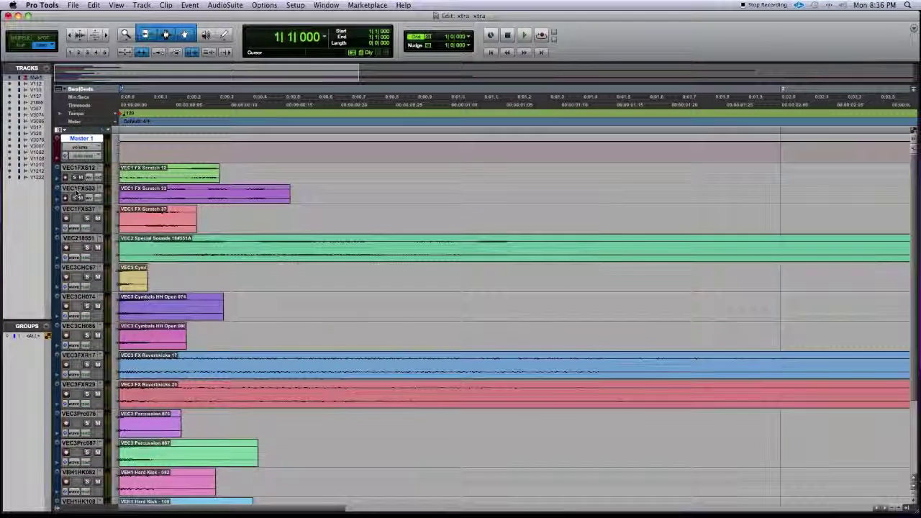
pyautogui.moveTo(75, 183); pyautogui.dragTo(76, 201)
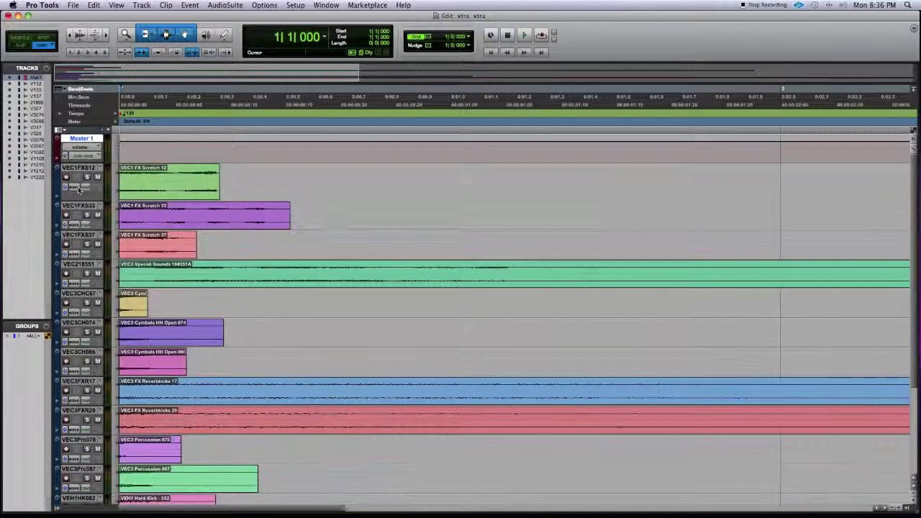
pyautogui.moveTo(80, 173)
pyautogui.mouseDown()
pyautogui.moveTo(80, 181)
pyautogui.moveTo(79, 172)
pyautogui.mouseUp()
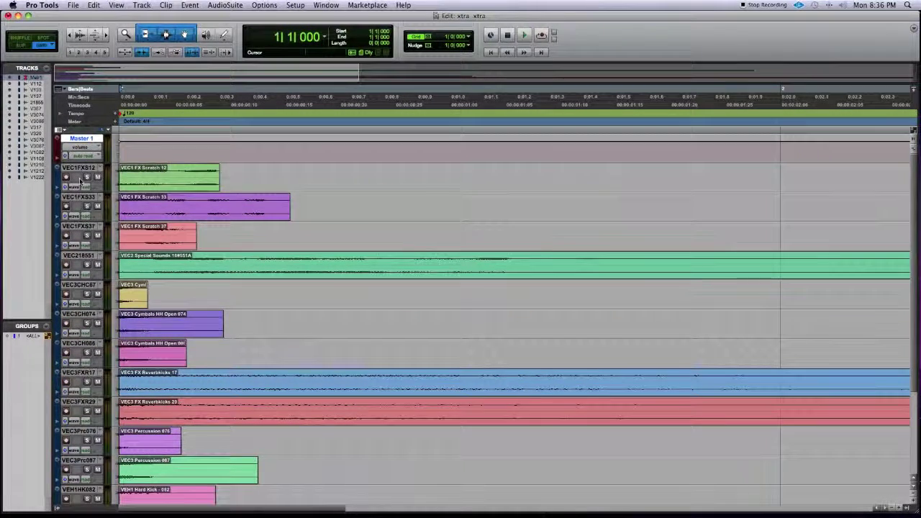
# Step: Select all audio tracks from VEC1FXS12 through VEH1S&222 and shrink their track heights together to the smallest size
pyautogui.click(80, 167)
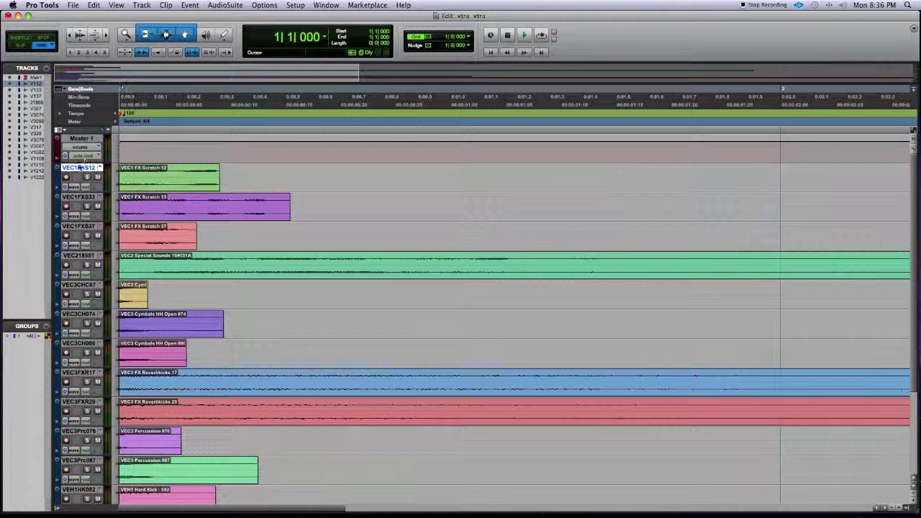
pyautogui.scroll(-3, 90, 167)
pyautogui.scroll(-1, 90, 167)
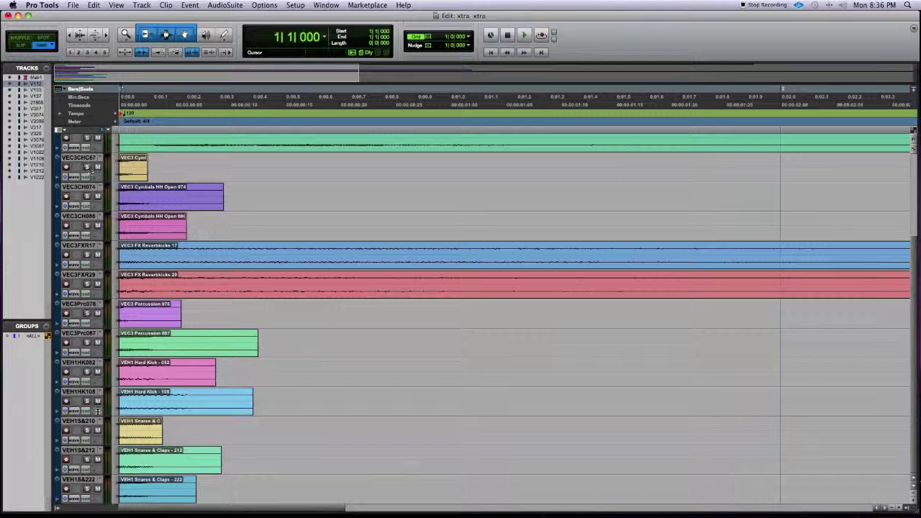
pyautogui.keyDown('shift'); pyautogui.click(82, 480); pyautogui.keyUp('shift')
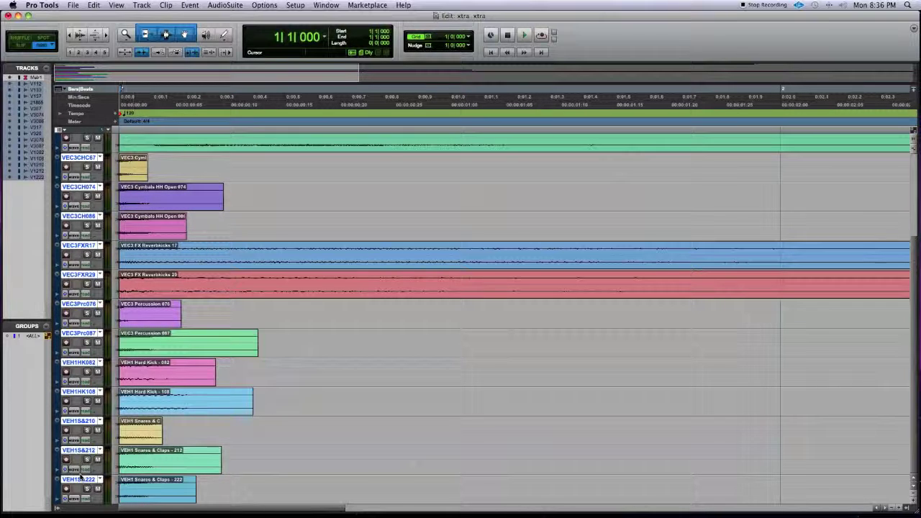
pyautogui.hotkey('ctrl', 'Down')
pyautogui.hotkey('ctrl', 'Down')
pyautogui.hotkey('ctrl', 'Down')
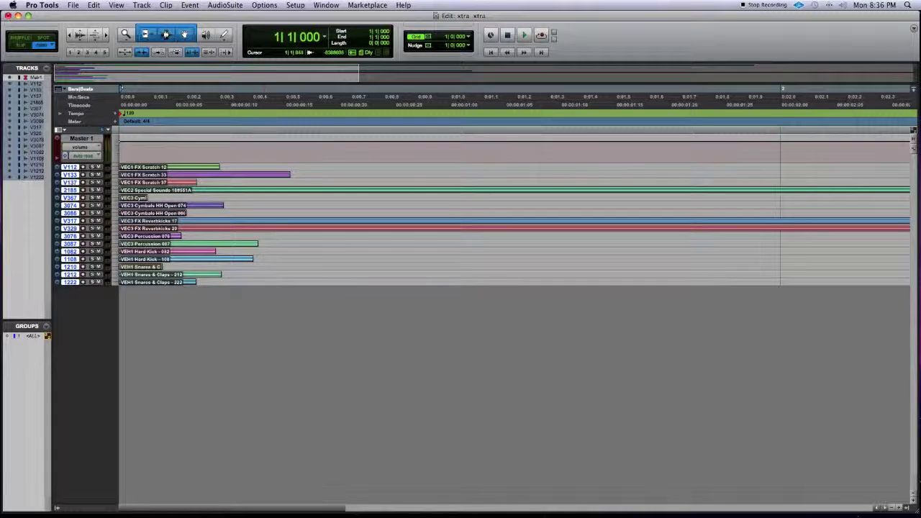
pyautogui.press('super+bracketright')
pyautogui.press('super+bracketright')
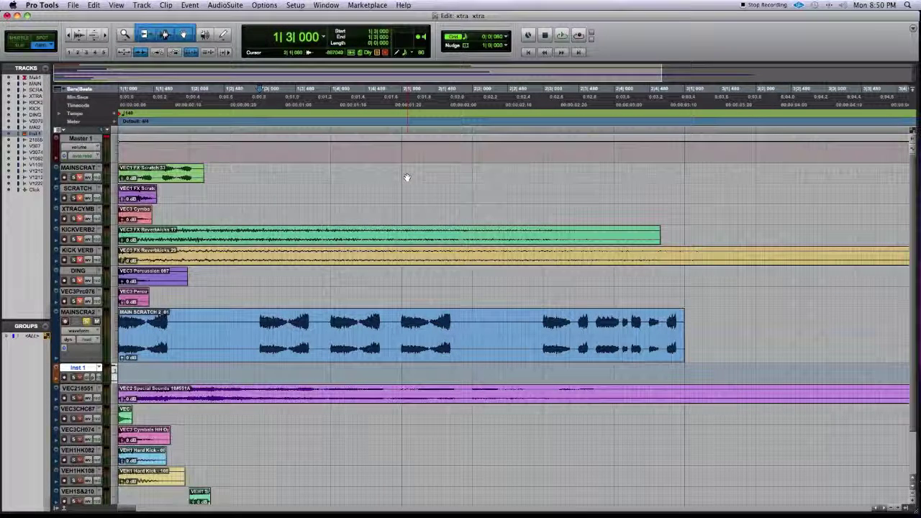
# Step: Place the edit cursor at 2|1|000, then show the Mix window and return to the Edit window
pyautogui.click(401, 173)
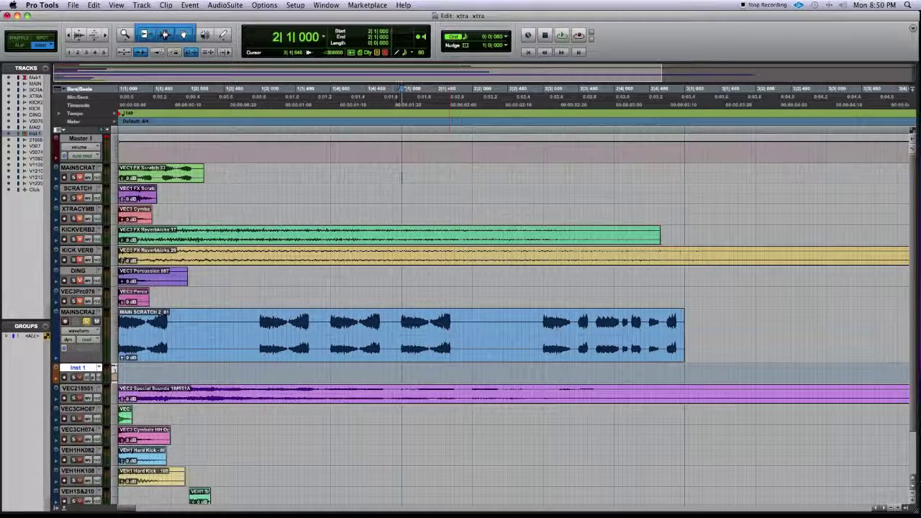
pyautogui.click(326, 5)
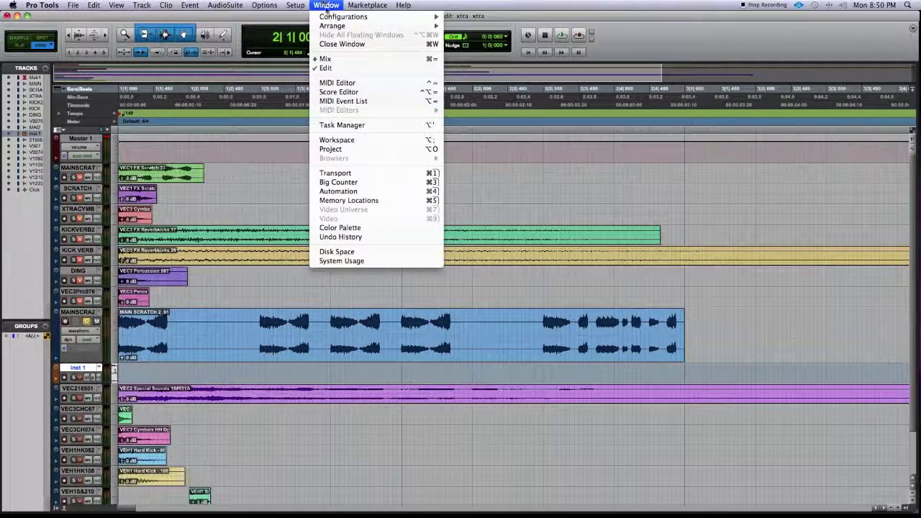
pyautogui.click(331, 59)
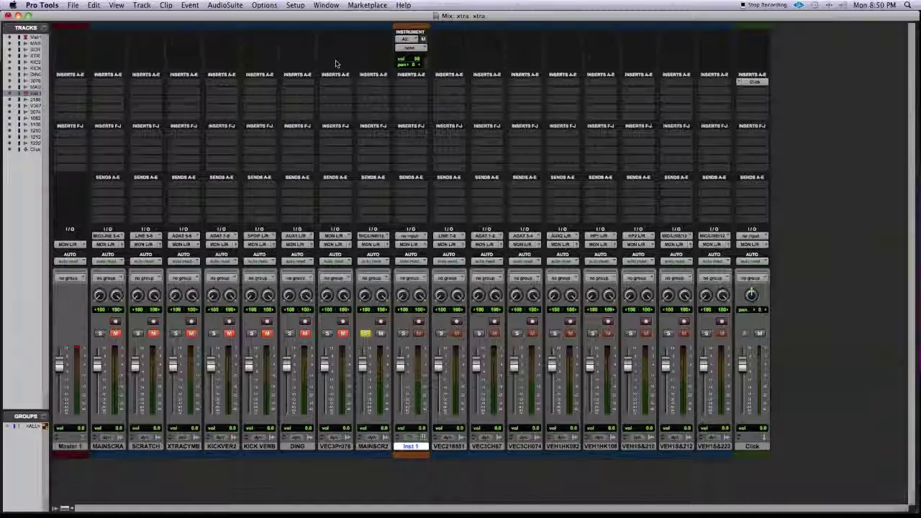
pyautogui.click(326, 5)
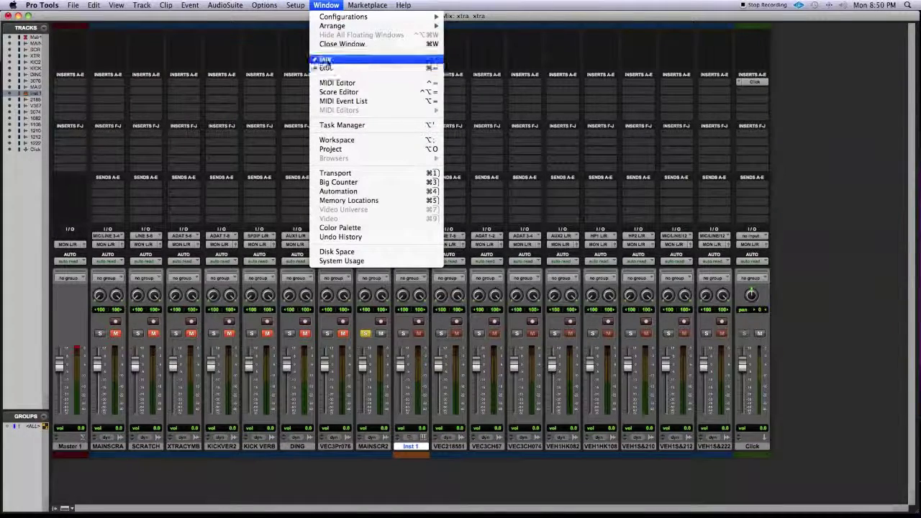
pyautogui.click(327, 60)
pyautogui.click(326, 5)
pyautogui.click(326, 68)
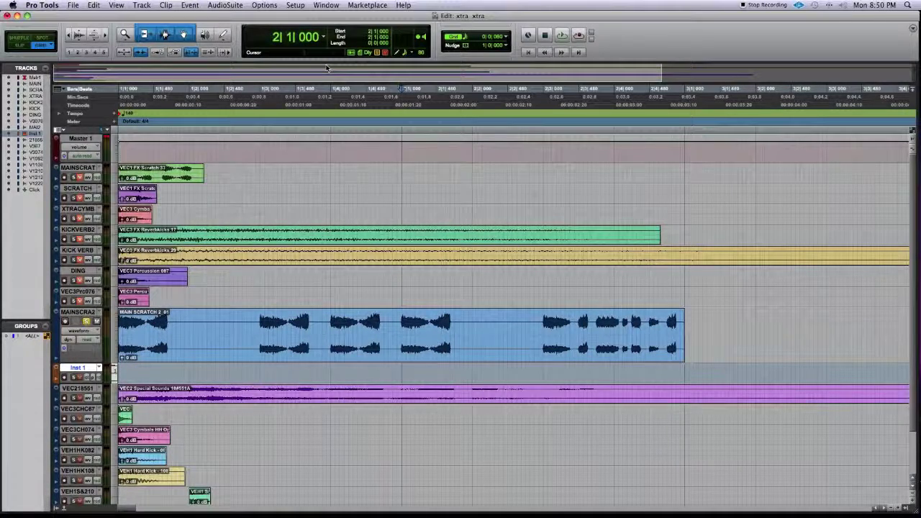
# Step: Toggle back and forth between the Edit and Mix windows, ending on the Edit window
pyautogui.press('super+equal')
pyautogui.press('super+equal')
pyautogui.press('super+equal')
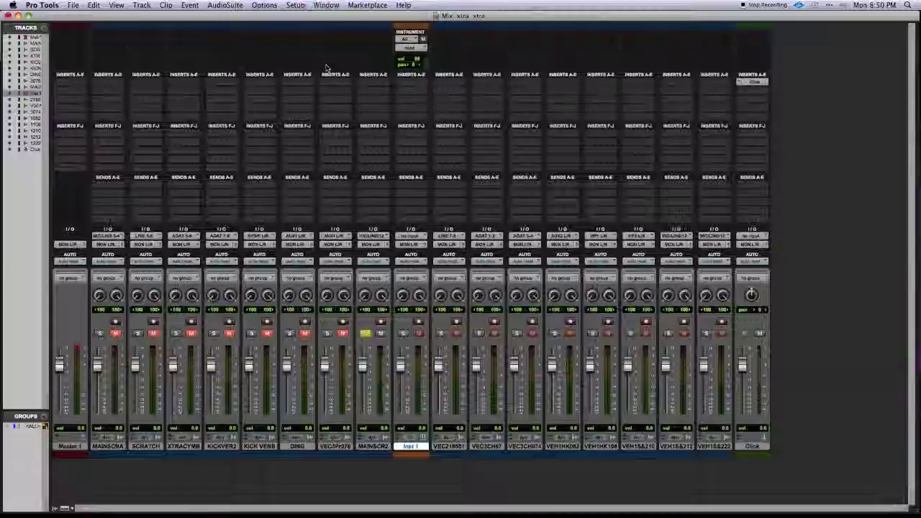
pyautogui.press('super+equal')
pyautogui.press('super+equal')
pyautogui.press('super+equal')
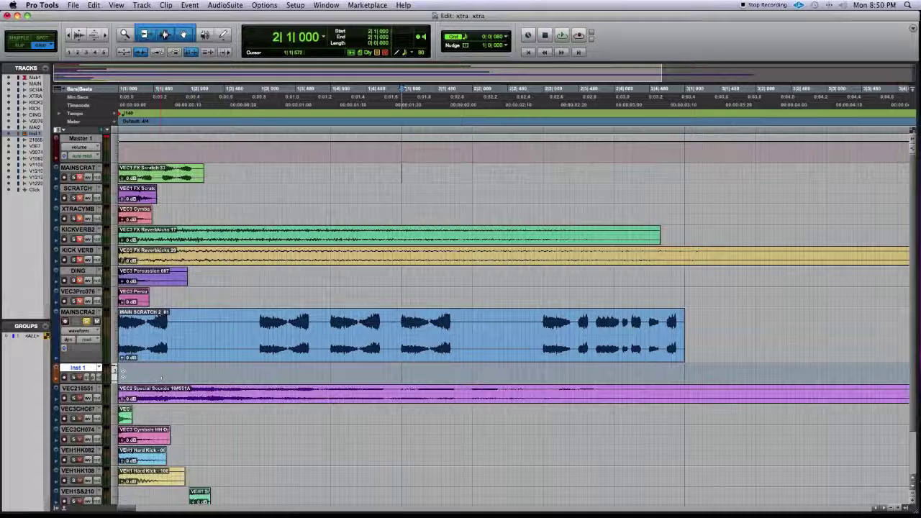
# Step: Enlarge the Inst 1 track, show it in the MIDI Editor and return to the Edit window
pyautogui.moveTo(74, 385); pyautogui.dragTo(82, 401)
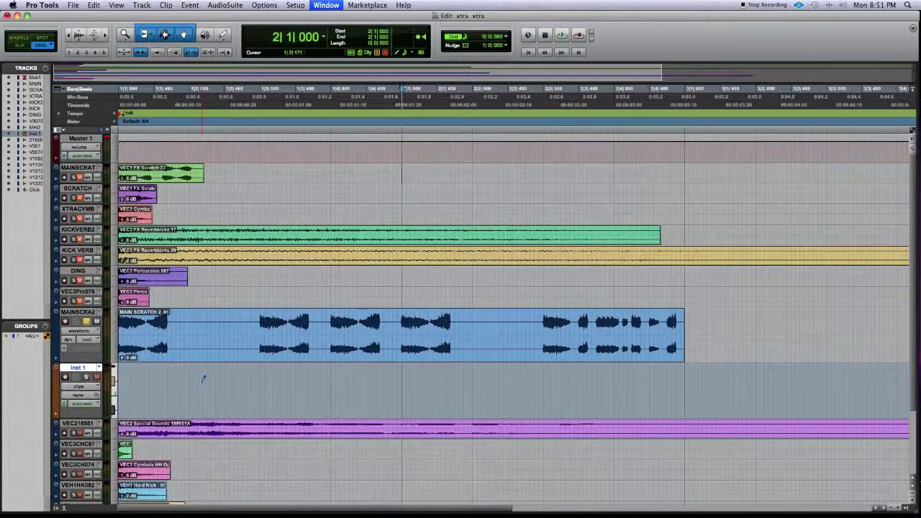
pyautogui.hotkey('ctrl', '=')
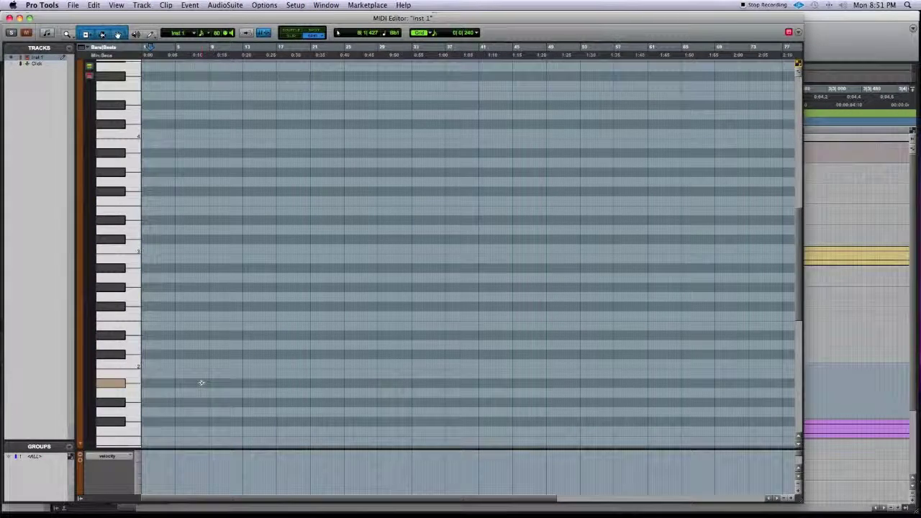
pyautogui.hotkey('ctrl', '=')
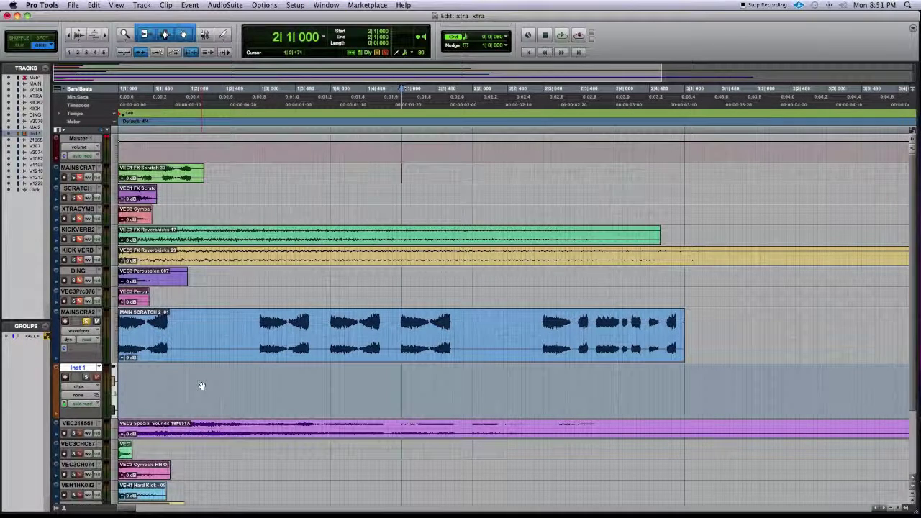
pyautogui.click(327, 5)
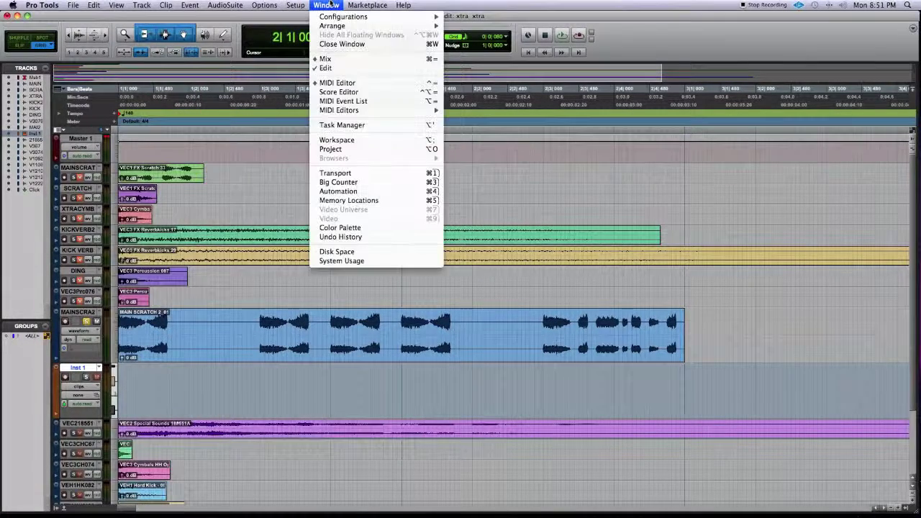
pyautogui.click(329, 68)
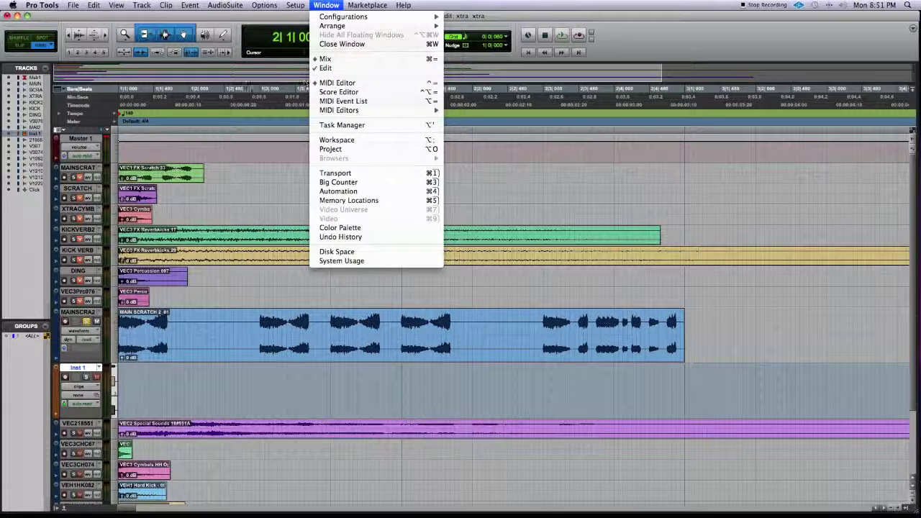
pyautogui.click(326, 5)
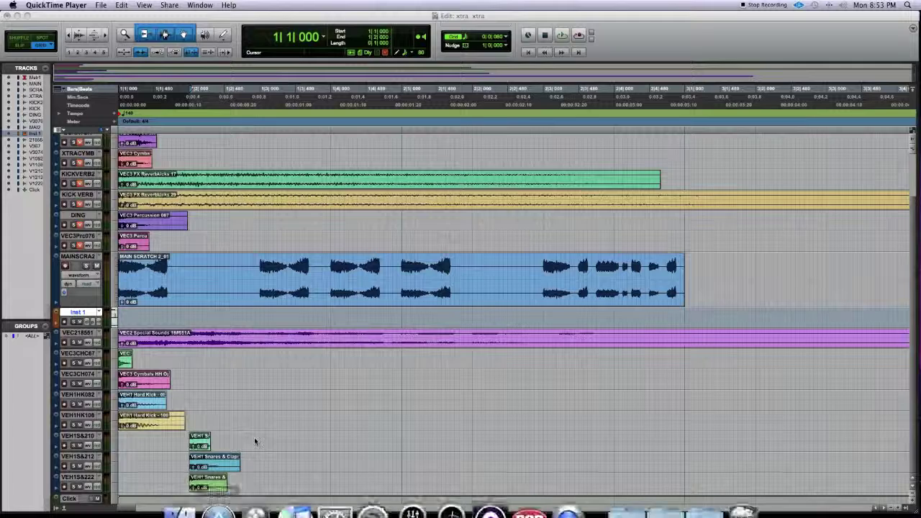
# Step: Select the kick and snare tracks from VEH1HK082 through VEH1S&222 and enlarge their track heights together
pyautogui.click(269, 408)
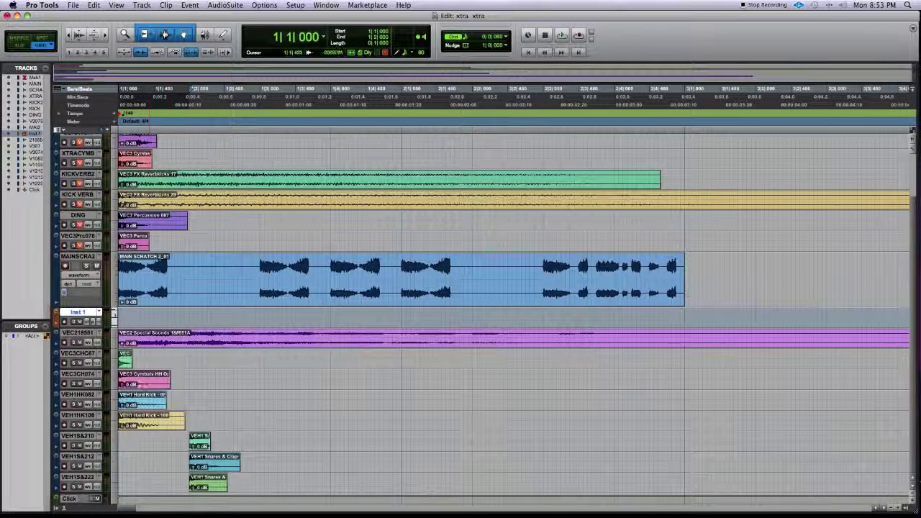
pyautogui.press('super+bracketright')
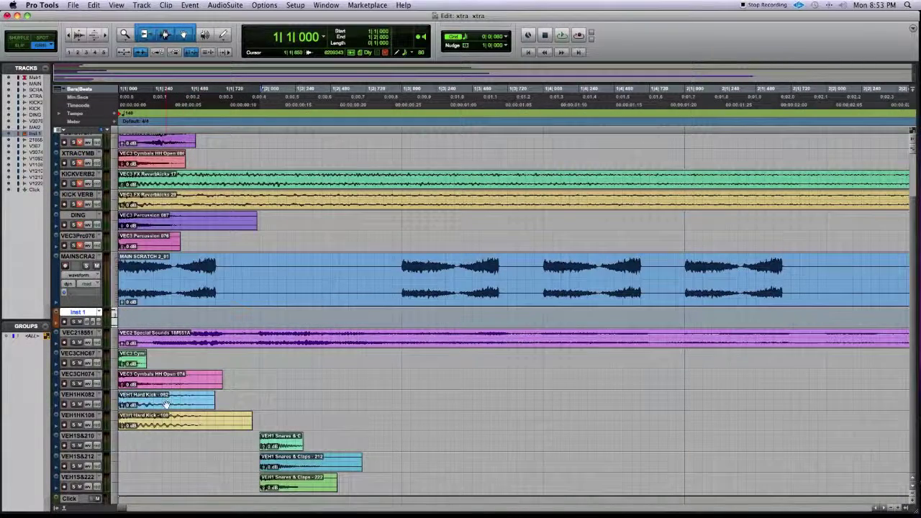
pyautogui.click(78, 395)
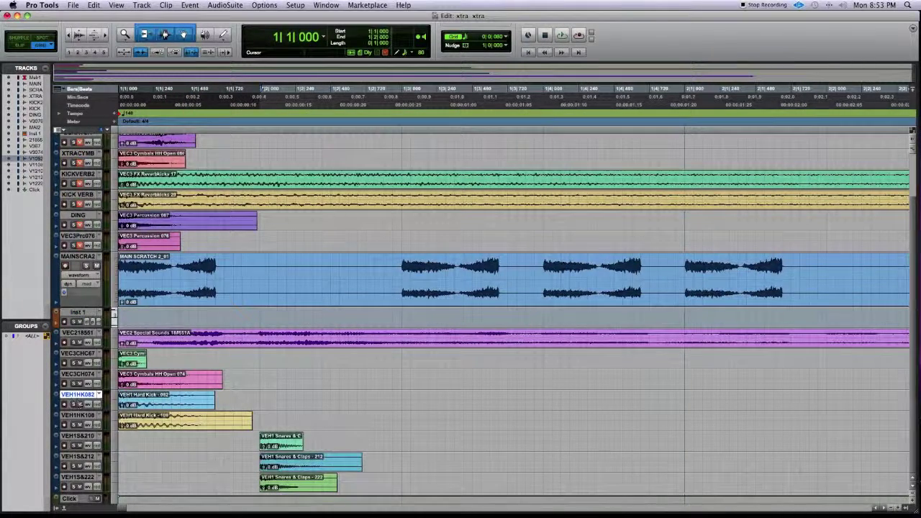
pyautogui.keyDown('shift'); pyautogui.click(77, 477); pyautogui.keyUp('shift')
pyautogui.hotkey('ctrl', 'Up')
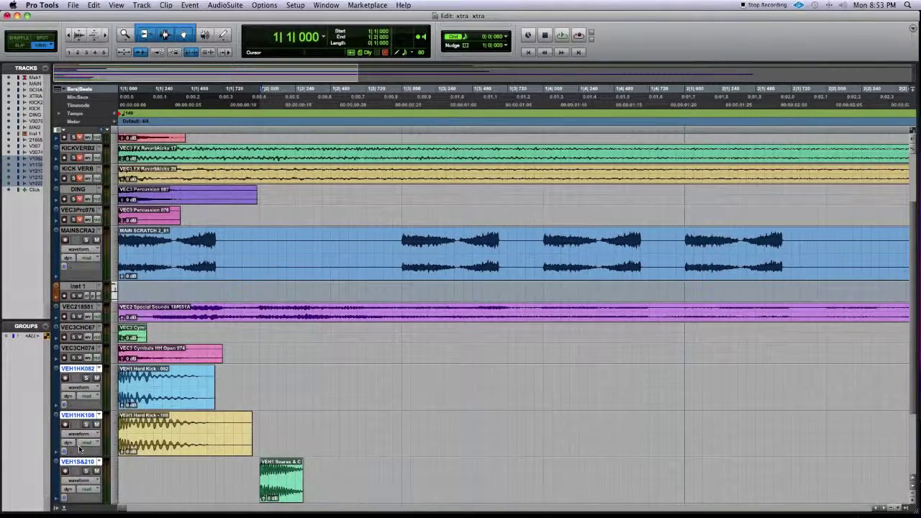
pyautogui.scroll(-5, 175, 411)
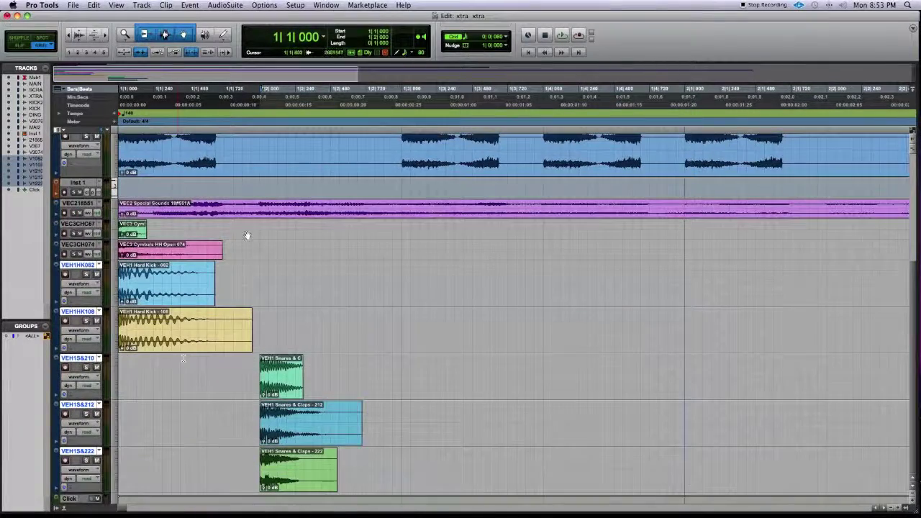
# Step: Select both Hard Kick tracks from 1|2|000 back to 1|1|000 and consolidate each into a one-beat clip
pyautogui.click(261, 271)
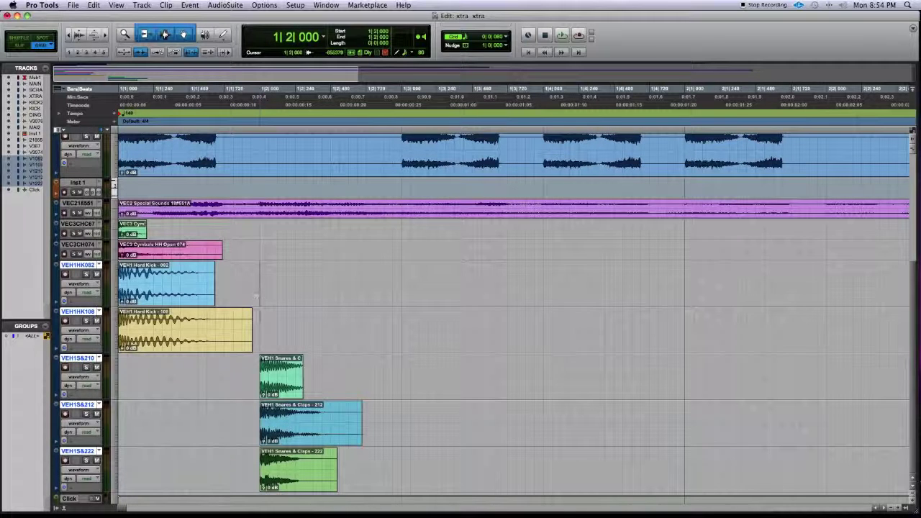
pyautogui.moveTo(255, 311); pyautogui.dragTo(118, 317)
pyautogui.scroll(1, 10, 318)
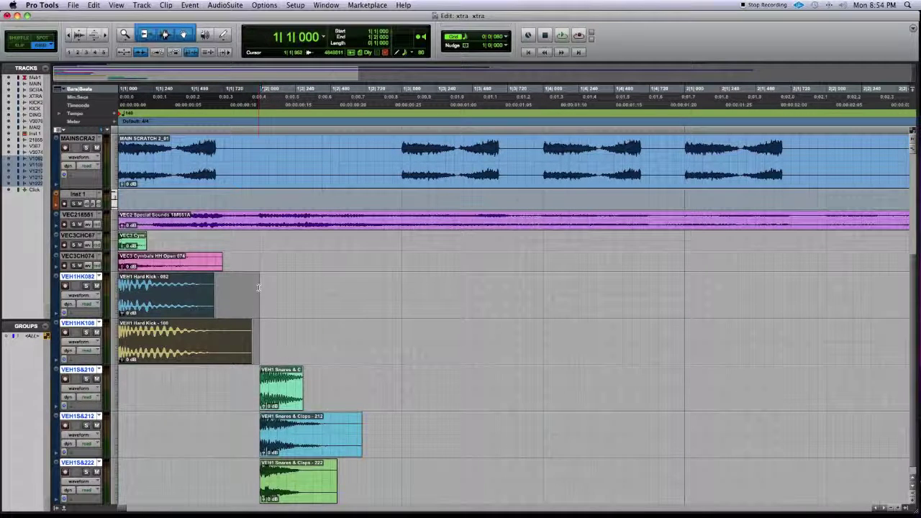
pyautogui.hotkey('alt', 'shift', '3')
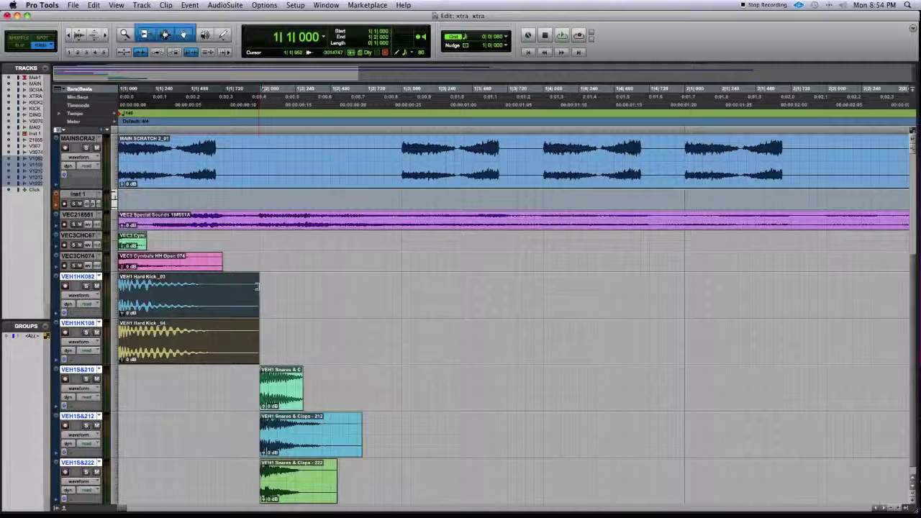
# Step: Select the three Snares & Claps tracks from 1|2|000 to 1|3|000 and consolidate each into a one-beat clip
pyautogui.moveTo(399, 389); pyautogui.dragTo(260, 497)
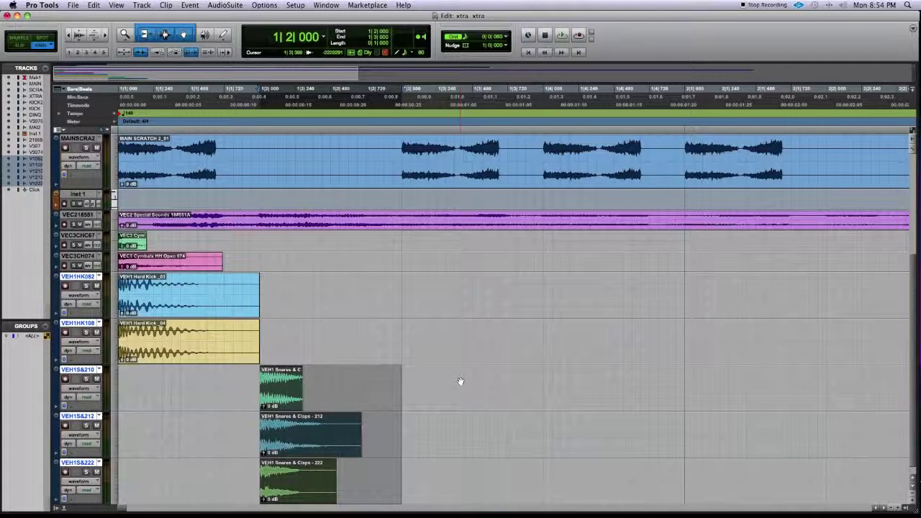
pyautogui.hotkey('alt', 'shift', '3')
pyautogui.press('super+bracketleft')
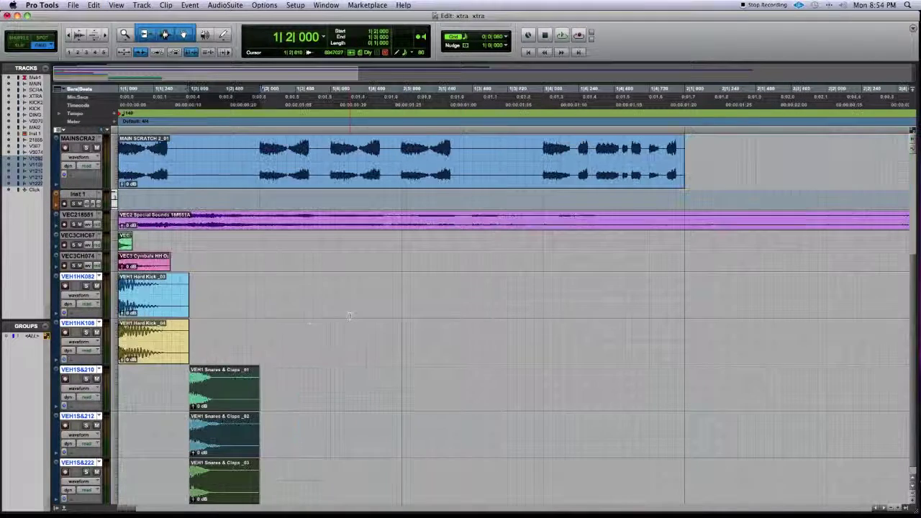
# Step: Select the one-beat clips on both Hard Kick tracks at 1|1|000 and duplicate them three times to fill bar 1
pyautogui.click(155, 304)
pyautogui.keyDown('shift'); pyautogui.click(154, 350); pyautogui.keyUp('shift')
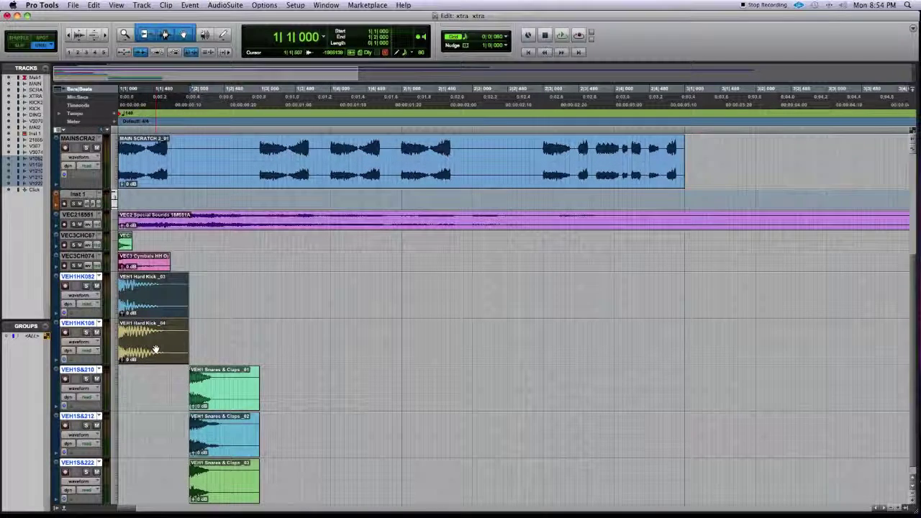
pyautogui.scroll(-1, 154, 292)
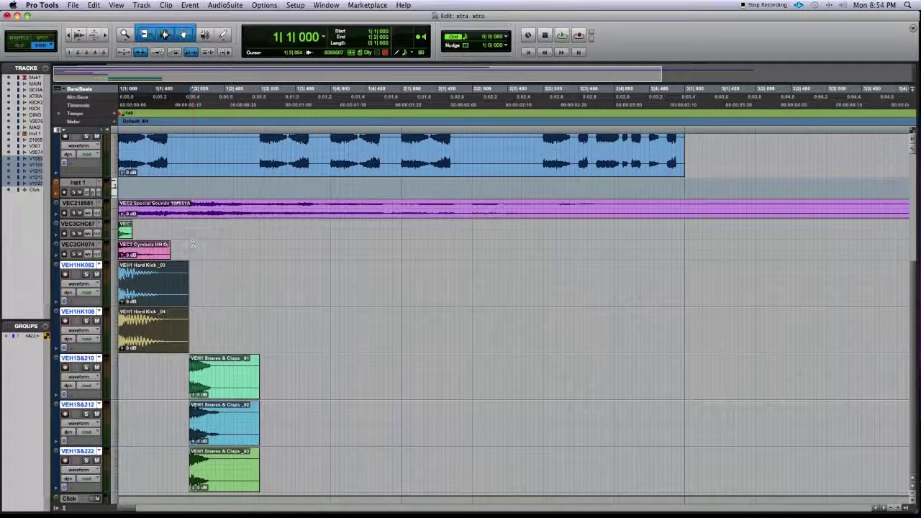
pyautogui.press('super+bracketright')
pyautogui.press('super+bracketright')
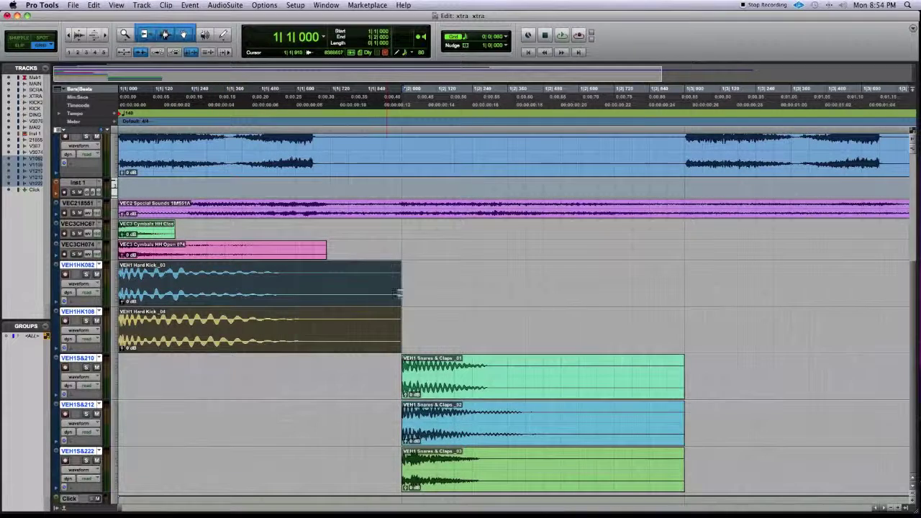
pyautogui.press('super+bracketleft')
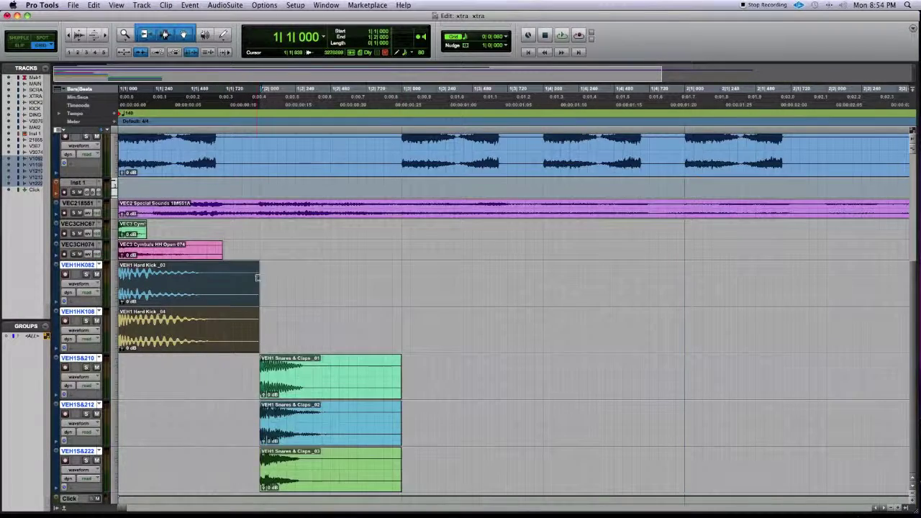
pyautogui.press('super+bracketleft')
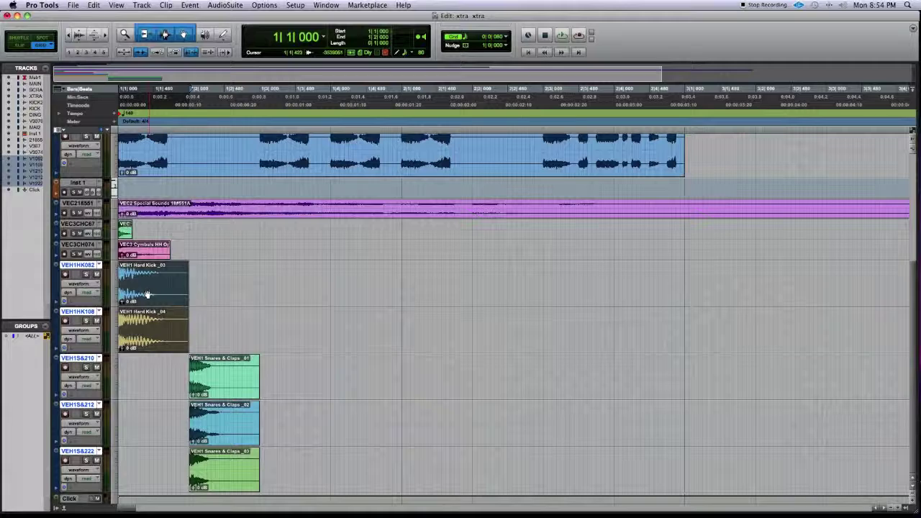
pyautogui.click(178, 287)
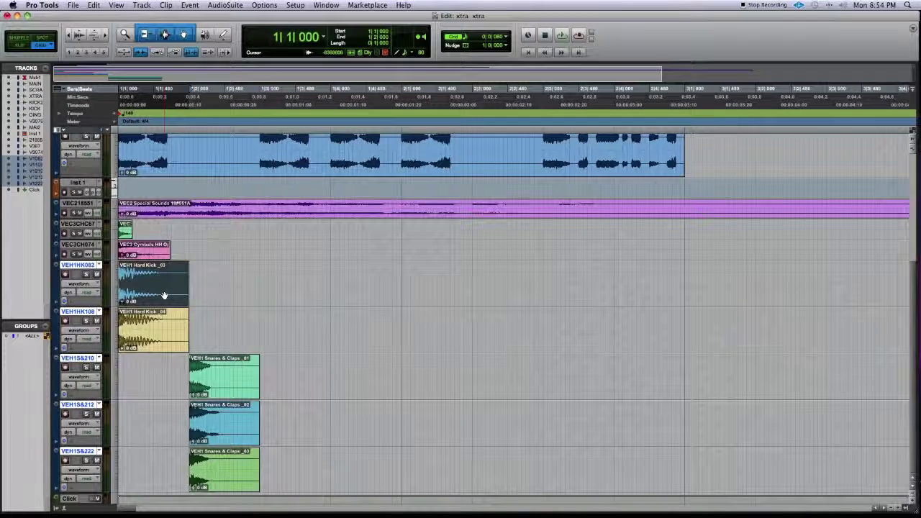
pyautogui.keyDown('shift'); pyautogui.click(159, 334); pyautogui.keyUp('shift')
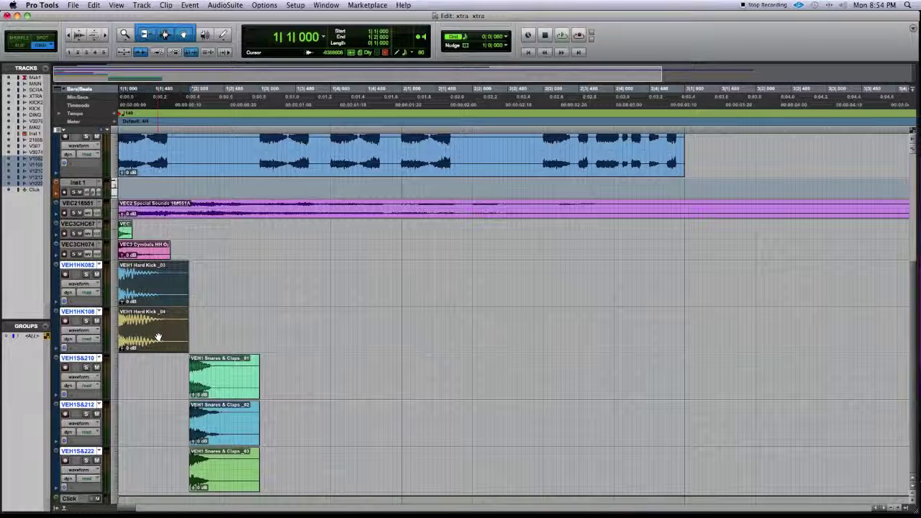
pyautogui.press('super+d')
pyautogui.press('super+d')
pyautogui.press('super+d')
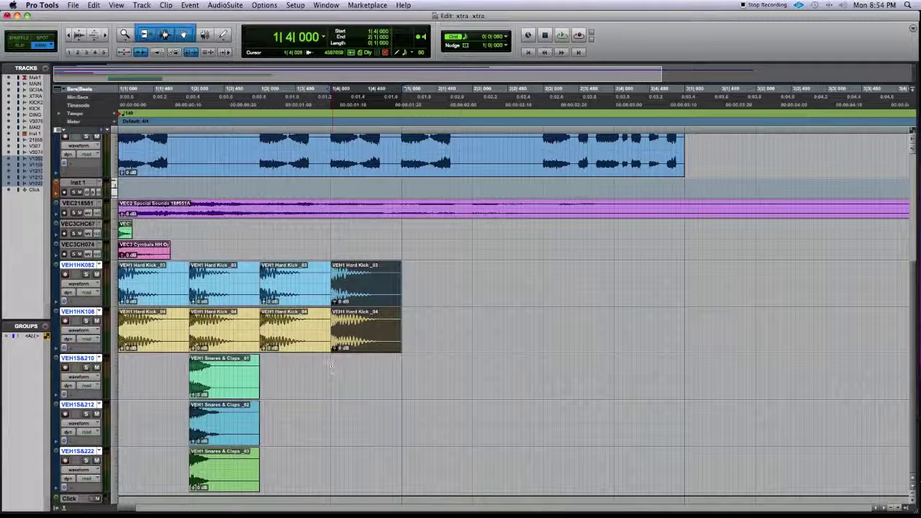
# Step: Select the three Snares & Claps tracks from 1|2|000 to 1|4|000, including the empty beat, and duplicate the selection once
pyautogui.moveTo(331, 367); pyautogui.dragTo(193, 455)
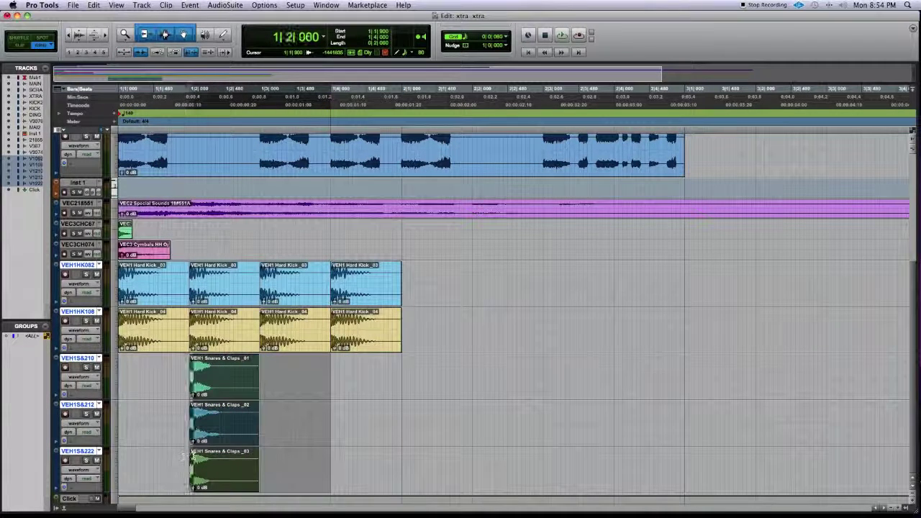
pyautogui.click(357, 88)
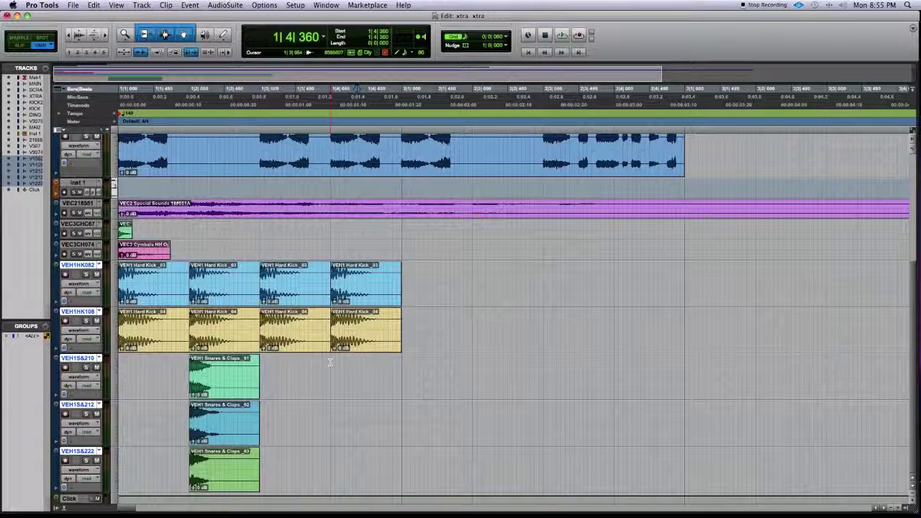
pyautogui.moveTo(329, 359); pyautogui.dragTo(189, 456)
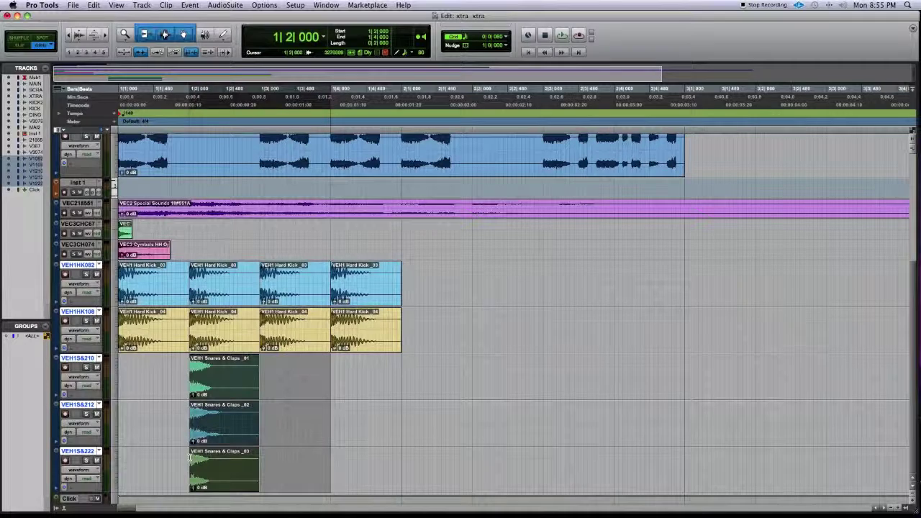
pyautogui.press('super+d')
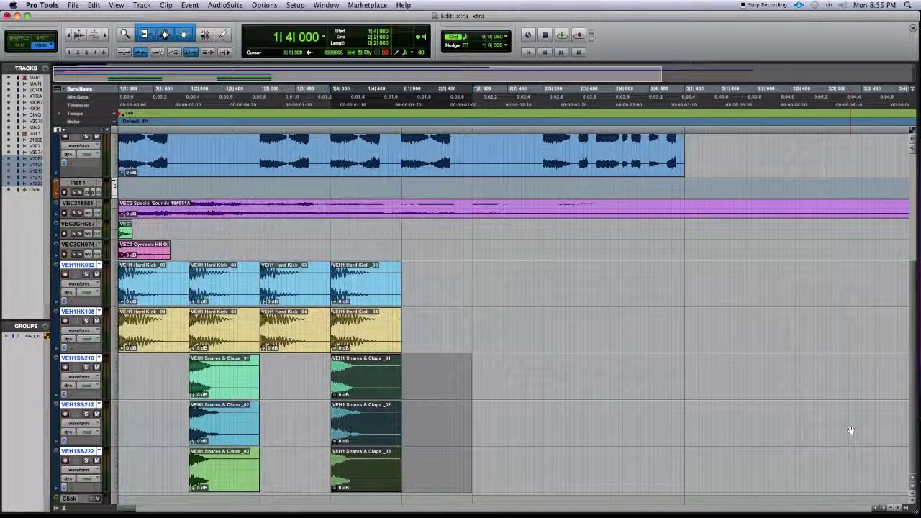
pyautogui.click(436, 292)
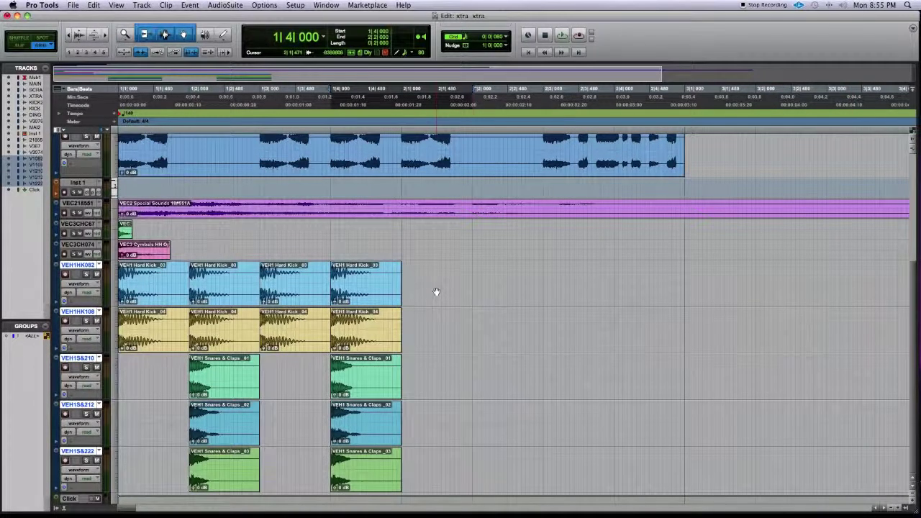
# Step: Select all of bar 1 across the five kick and snare tracks and duplicate it into bar 2
pyautogui.click(400, 268)
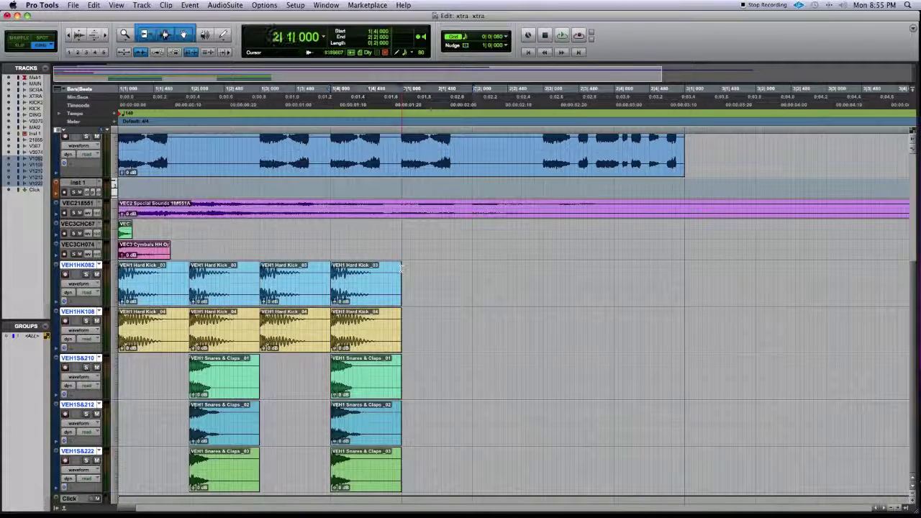
pyautogui.moveTo(399, 268); pyautogui.dragTo(119, 461)
pyautogui.press('super+d')
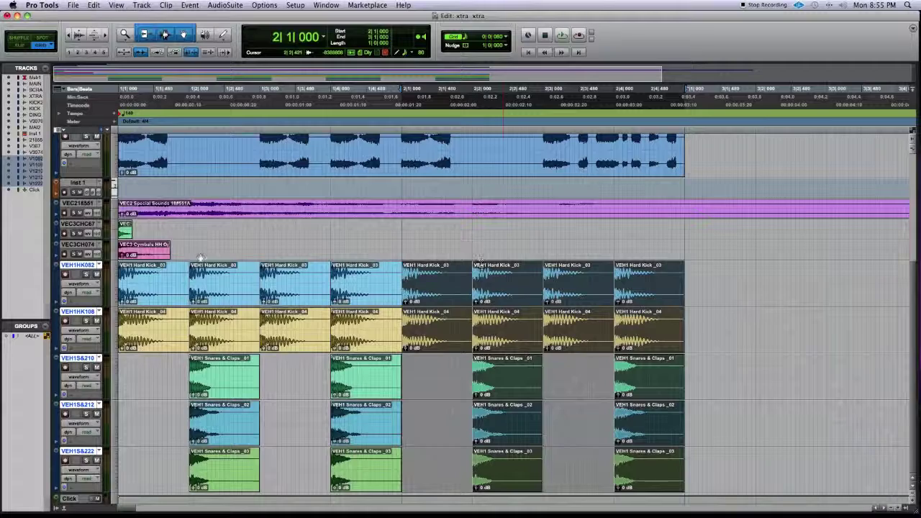
pyautogui.click(696, 272)
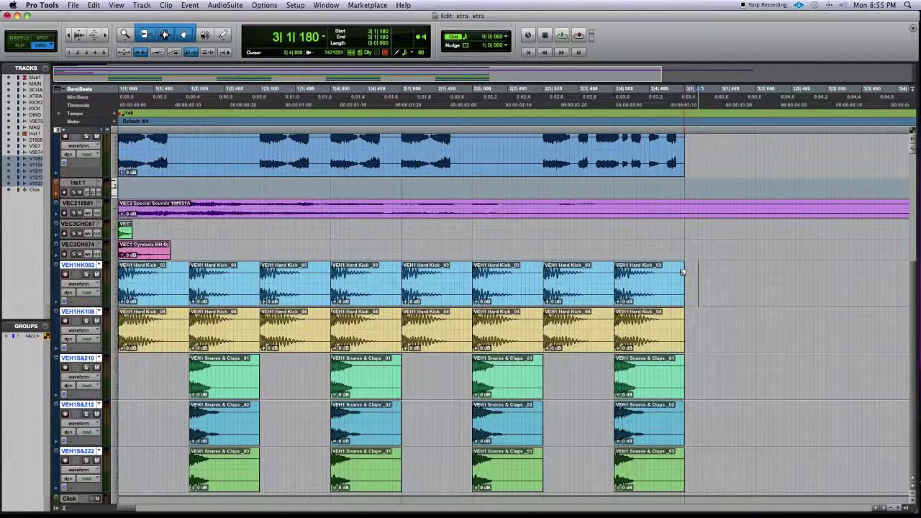
# Step: Consolidate the five kick and snare tracks into two-bar clips from 1|1|000 to 3|1|000, and undo the consolidation
pyautogui.moveTo(687, 271); pyautogui.dragTo(1, 481)
pyautogui.hotkey('alt', 'shift', '3')
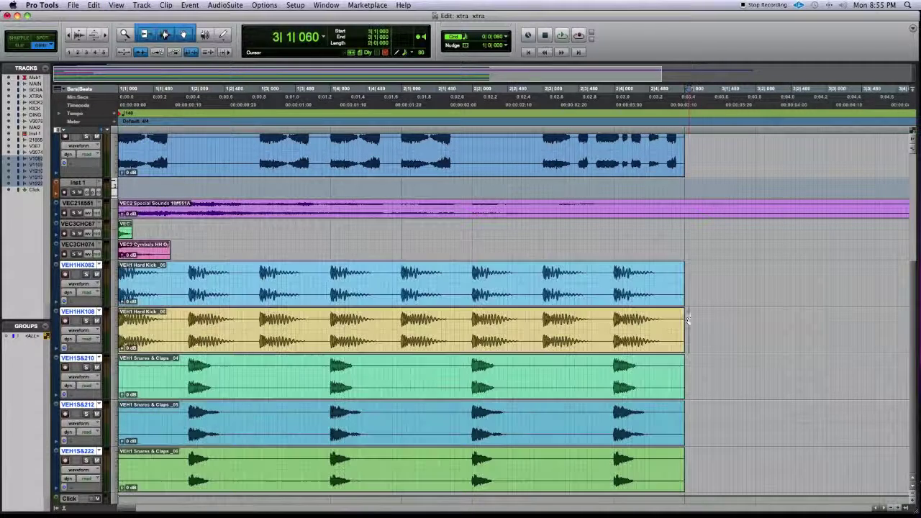
pyautogui.click(692, 326)
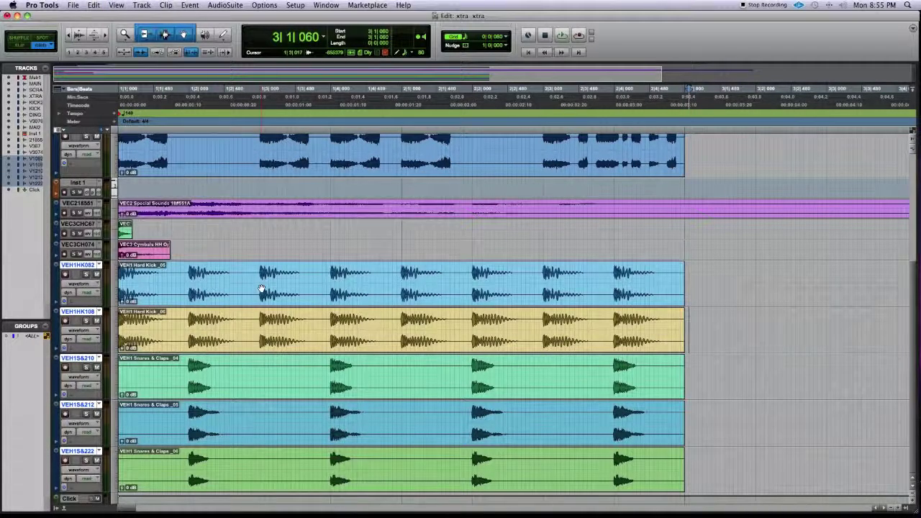
pyautogui.hotkey('ctrl', 'z')
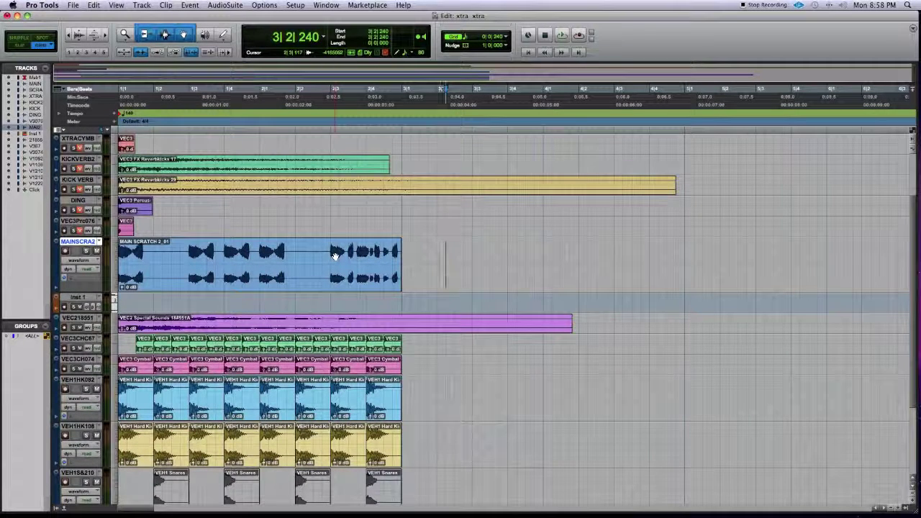
# Step: Select the MAIN SCRATCH 2_01 clip and play the beat from 1|1|000, stopping playback after listening
pyautogui.scroll(-1, 323, 267)
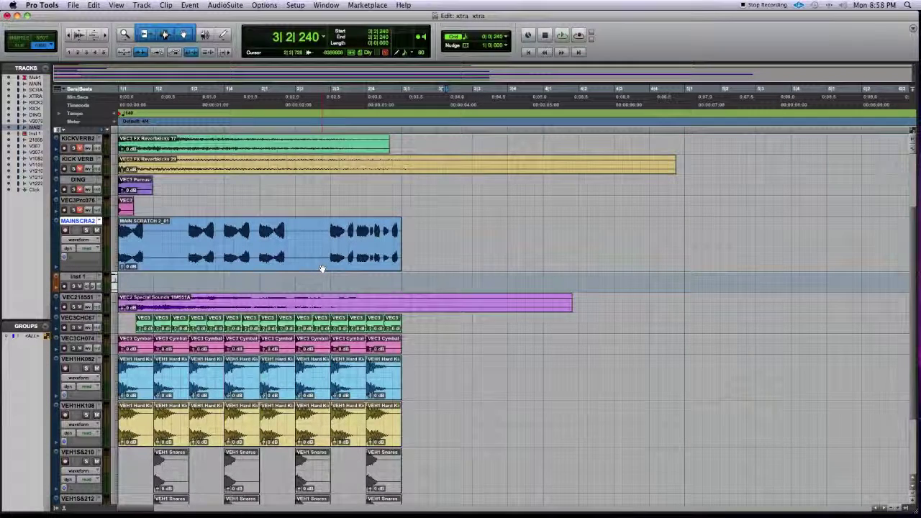
pyautogui.click(323, 269)
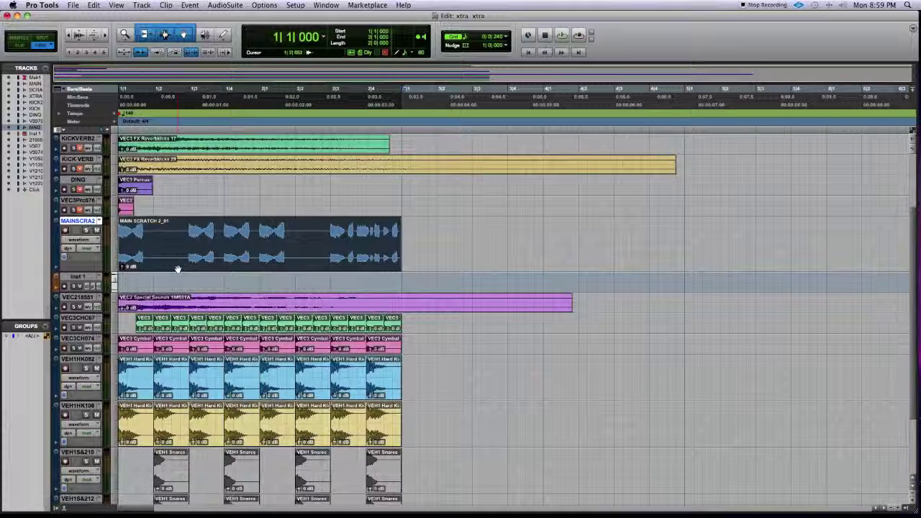
pyautogui.press('space')
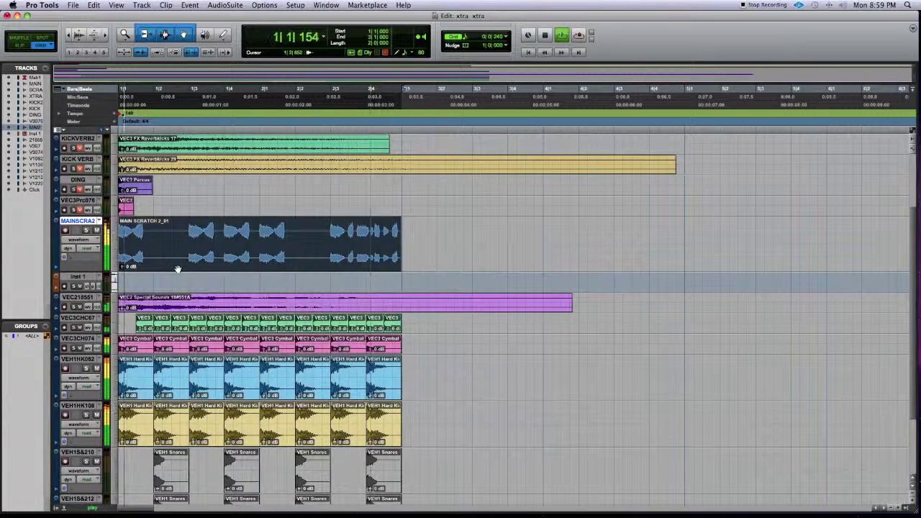
pyautogui.press('space')
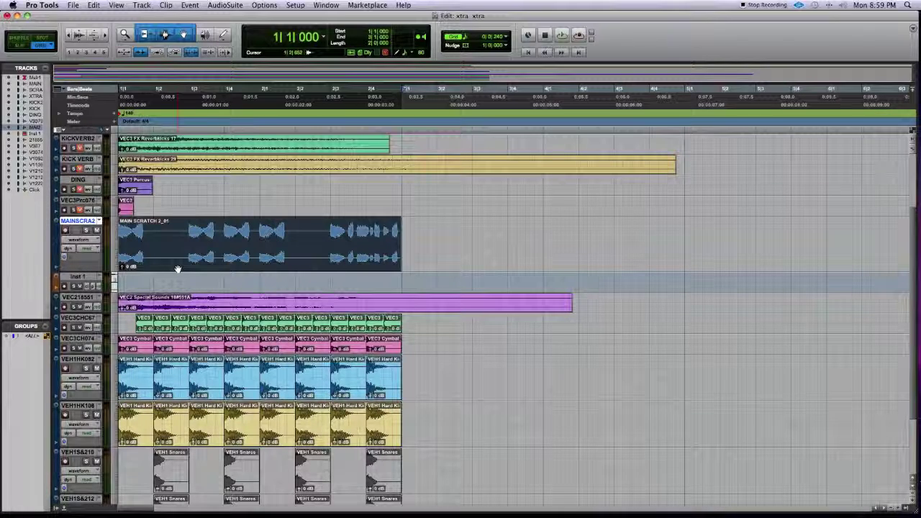
# Step: In the Mix window, select tracks VEC218551 through VEH1S&222 and route all their outputs to Bus 1-2 (Stereo) at once
pyautogui.press('super+equal')
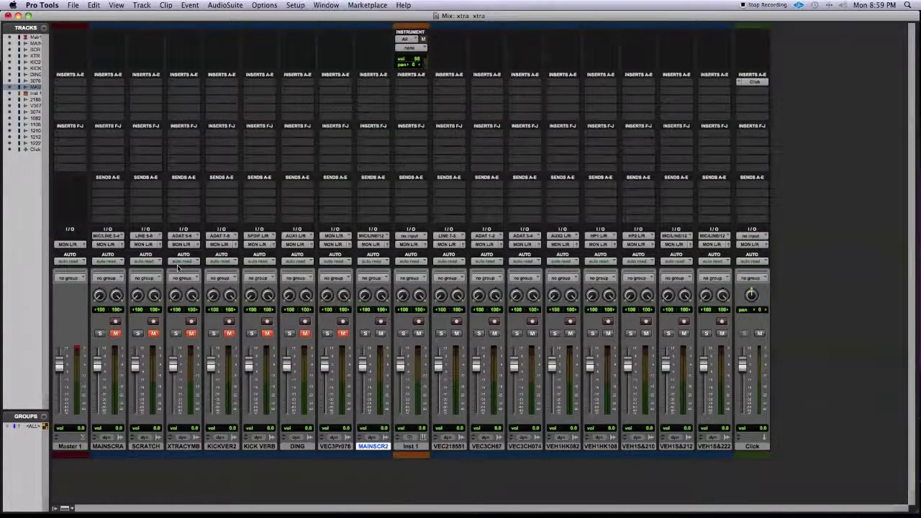
pyautogui.click(451, 447)
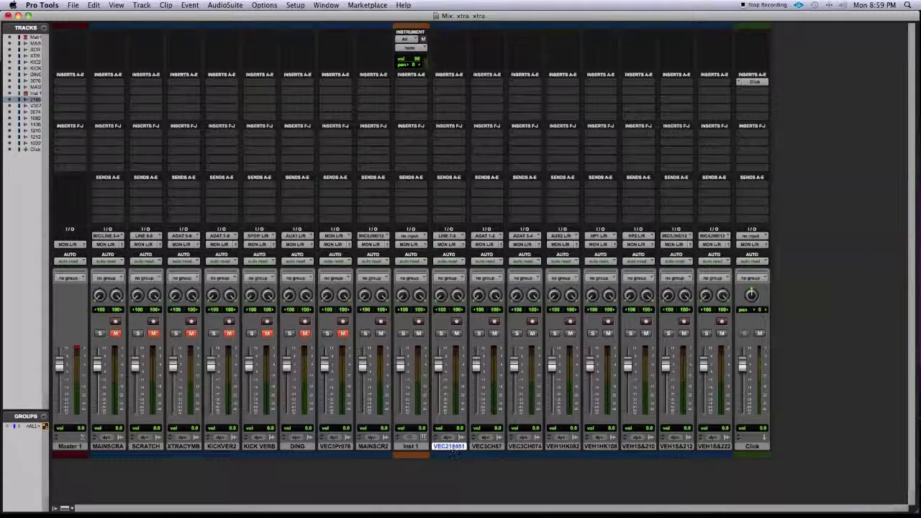
pyautogui.keyDown('shift'); pyautogui.click(698, 447); pyautogui.keyUp('shift')
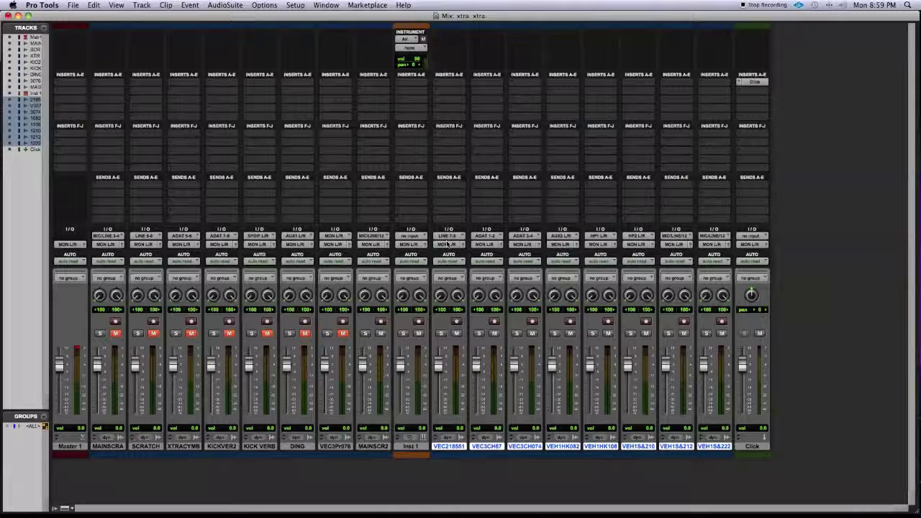
pyautogui.click(447, 245)
pyautogui.moveTo(460, 238)
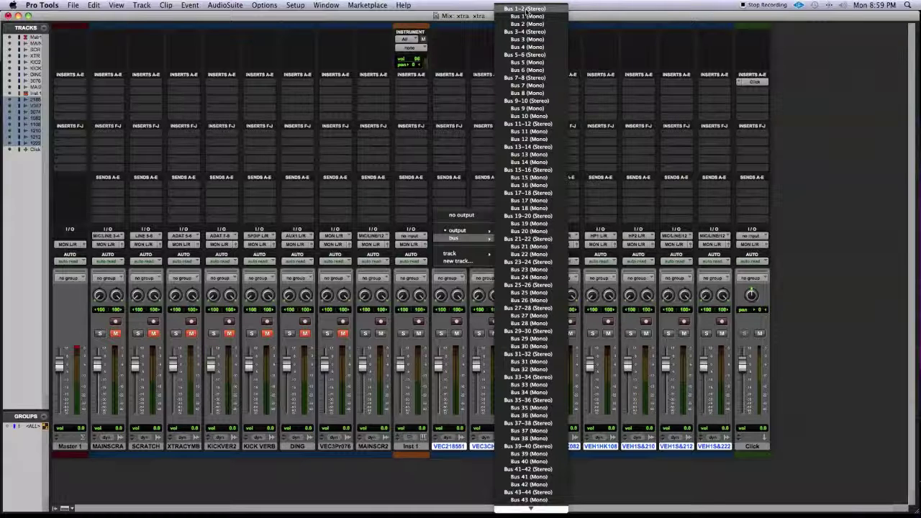
pyautogui.keyDown('alt'); pyautogui.keyDown('shift'); pyautogui.click(527, 9); pyautogui.keyUp('shift'); pyautogui.keyUp('alt')
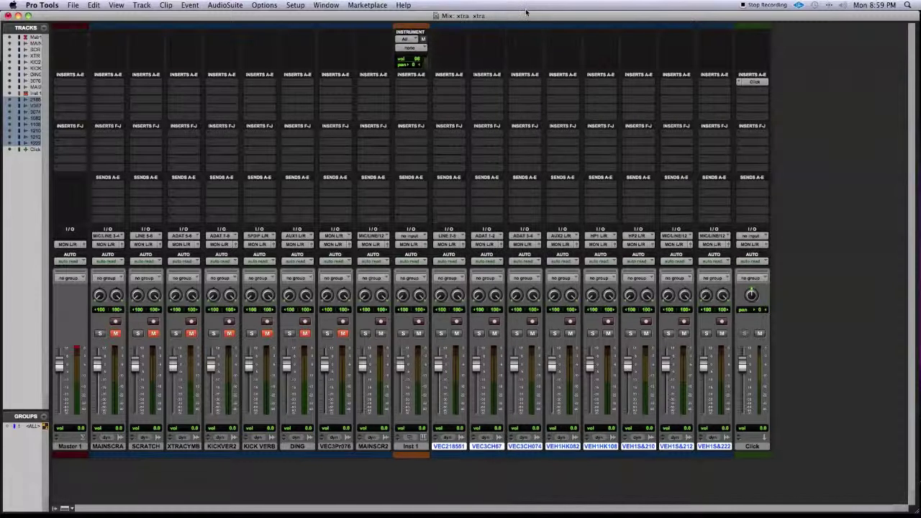
# Step: Create one stereo aux input track directly after VEH1S&222
pyautogui.click(752, 446)
pyautogui.click(720, 446)
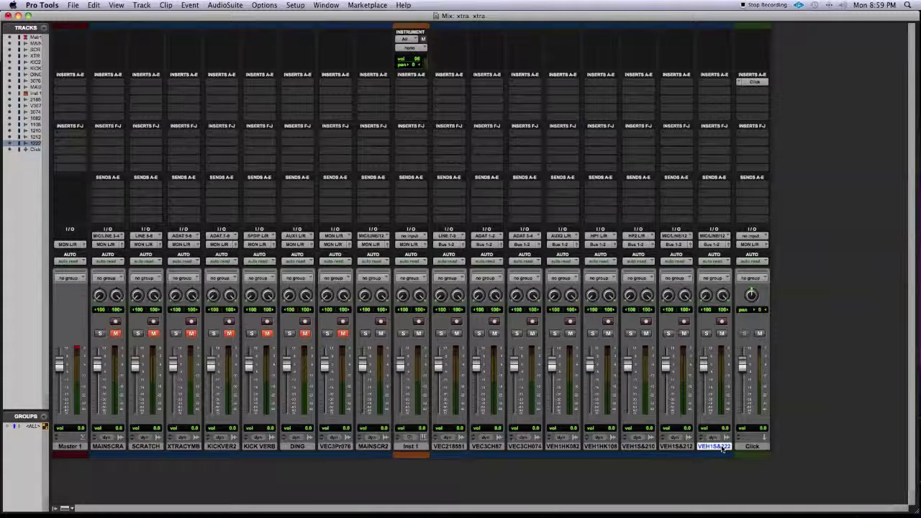
pyautogui.press('super+shift+n')
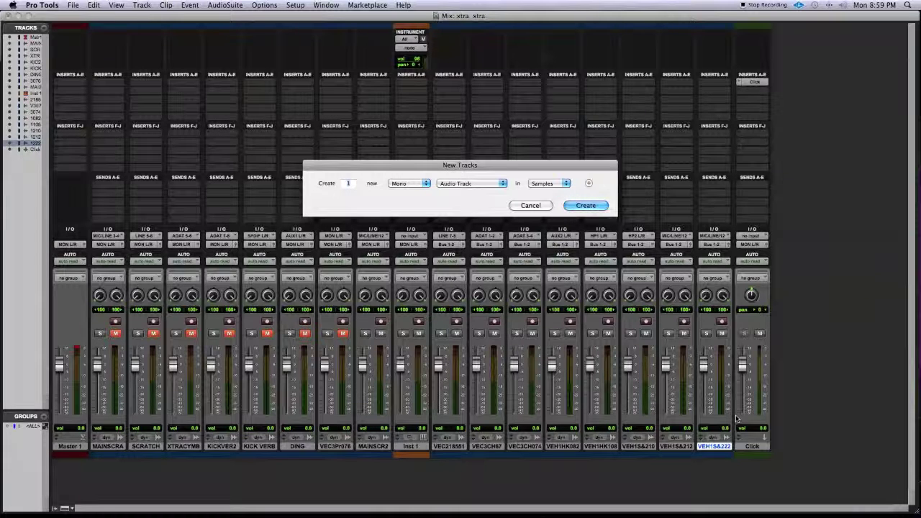
pyautogui.press('super+Right')
pyautogui.press('Return')
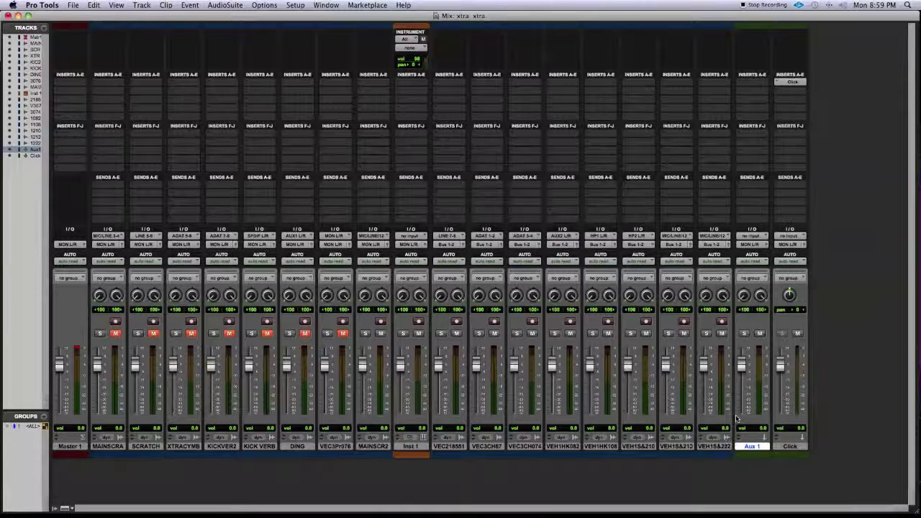
# Step: Set the Aux 1 track's input to Bus 1-2 and play the session briefly to check the signal routing
pyautogui.click(752, 236)
pyautogui.moveTo(761, 244)
pyautogui.click(834, 24)
pyautogui.press('space')
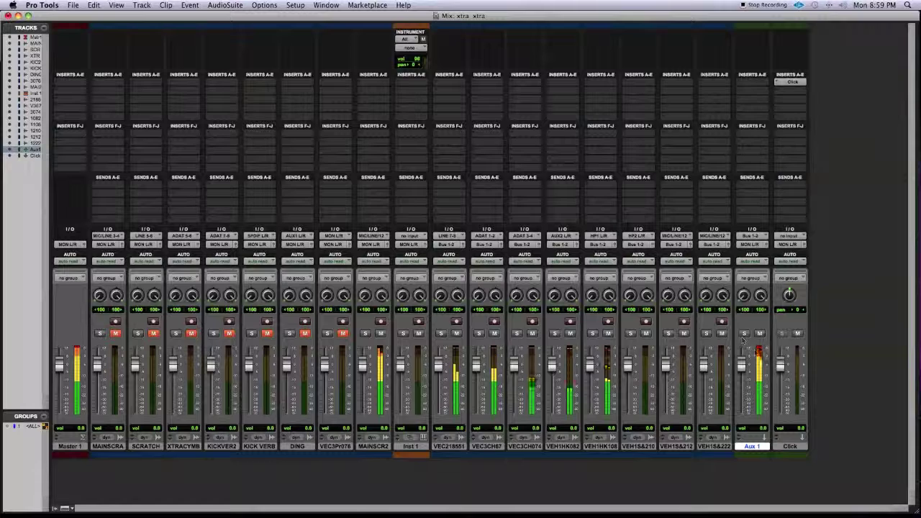
pyautogui.press('space')
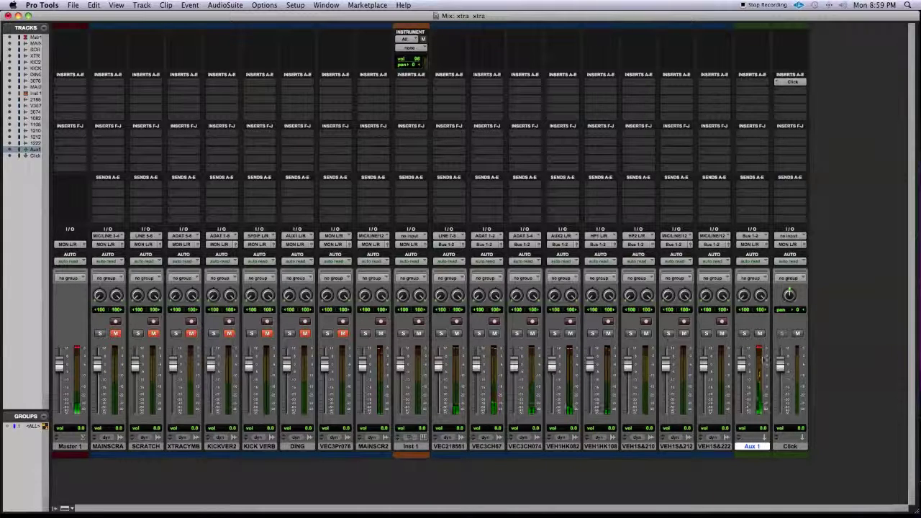
# Step: Group tracks VEC218551 through VEH1S&222 and lower their linked volume faders together to -12.3 dB
pyautogui.click(450, 447)
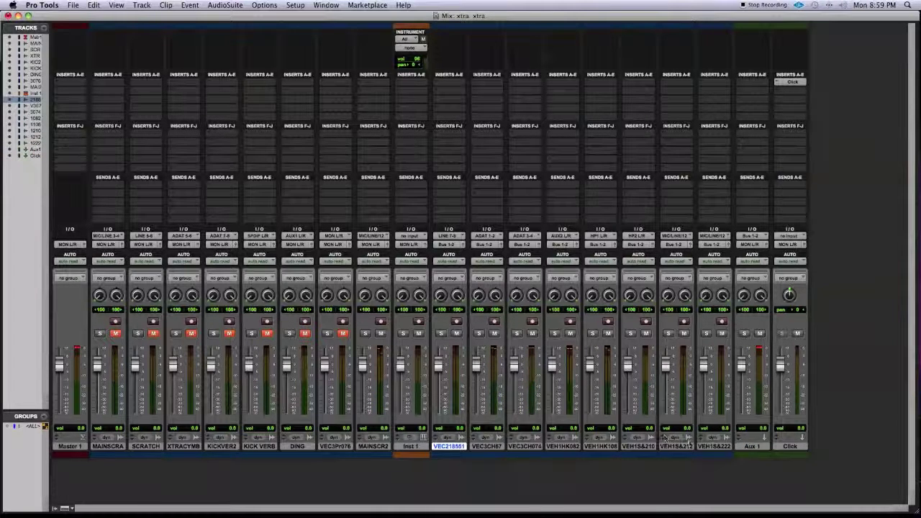
pyautogui.keyDown('shift'); pyautogui.click(713, 447); pyautogui.keyUp('shift')
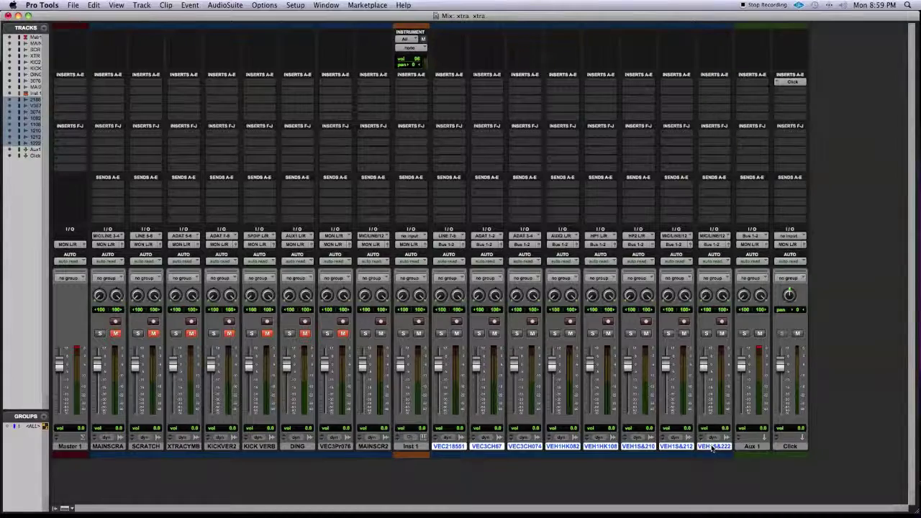
pyautogui.press('super+g')
pyautogui.press('Return')
pyautogui.moveTo(476, 365)
pyautogui.mouseDown()
pyautogui.moveTo(476, 393)
pyautogui.moveTo(477, 374)
pyautogui.mouseUp()
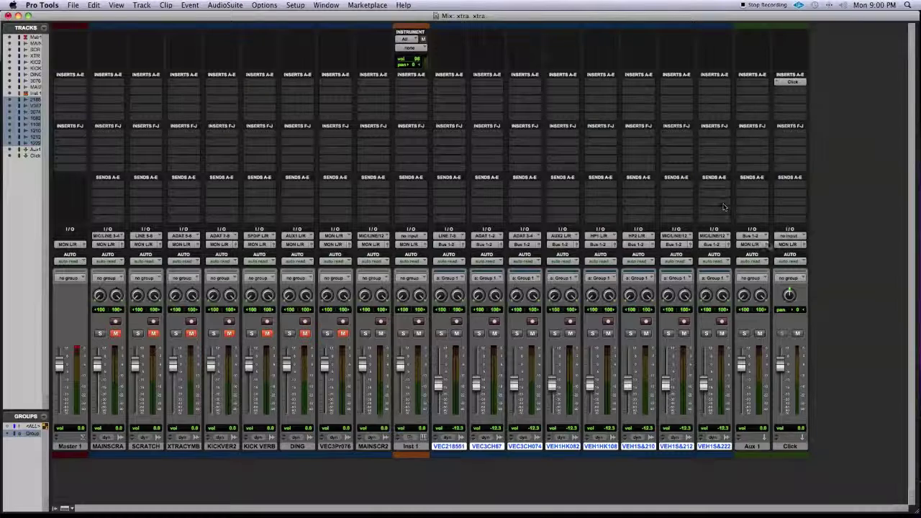
# Step: Make the grouped tracks solo-safe and audition them through a soloed Aux 1, turning its solo off at the end
pyautogui.click(744, 334)
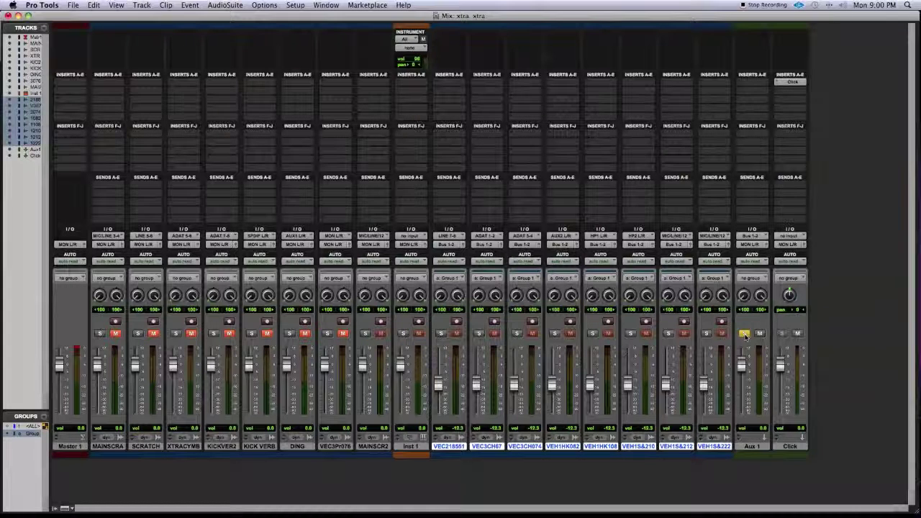
pyautogui.click(745, 334)
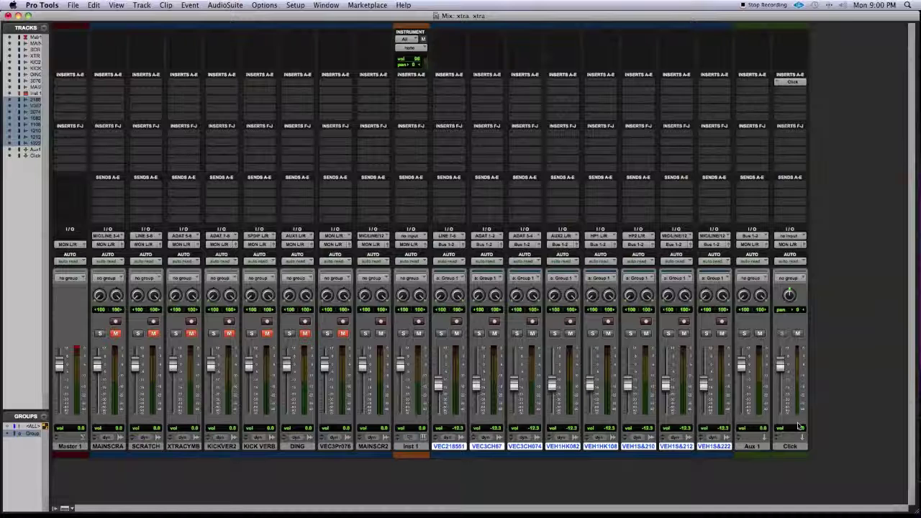
pyautogui.keyDown('super'); pyautogui.click(480, 333); pyautogui.keyUp('super')
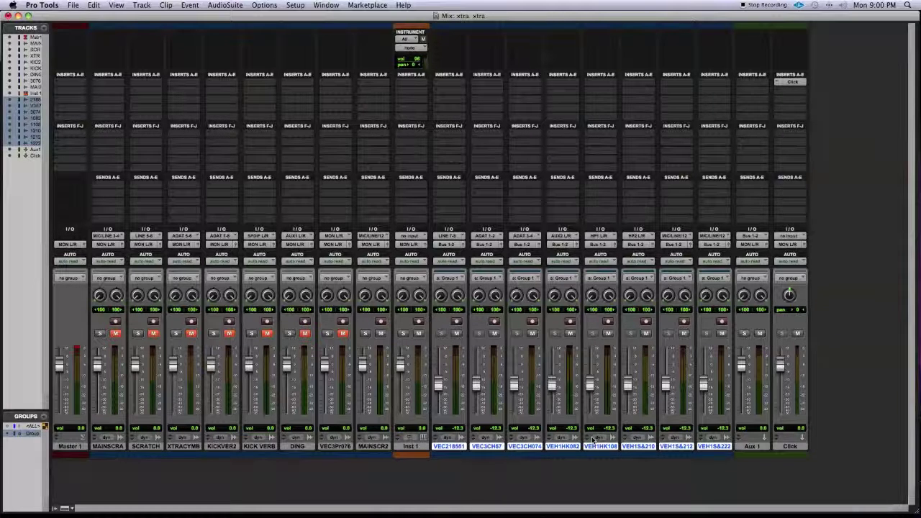
pyautogui.click(744, 334)
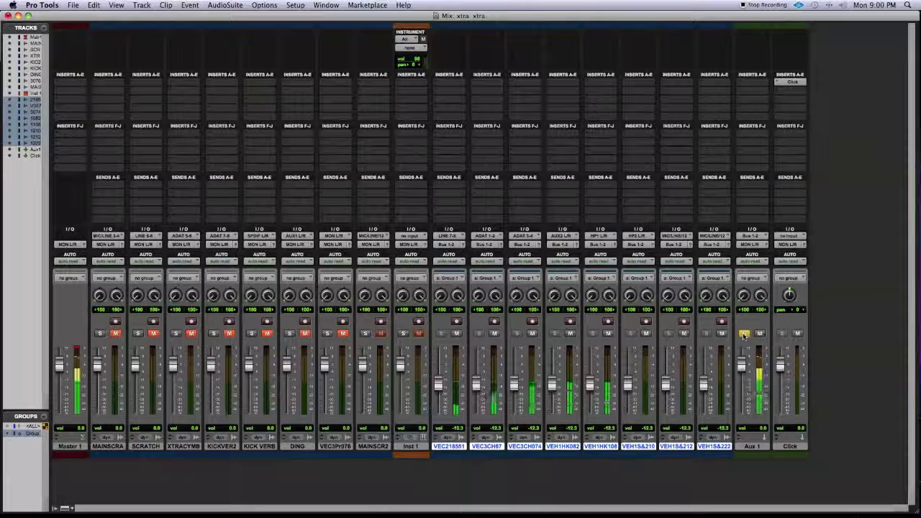
pyautogui.click(744, 334)
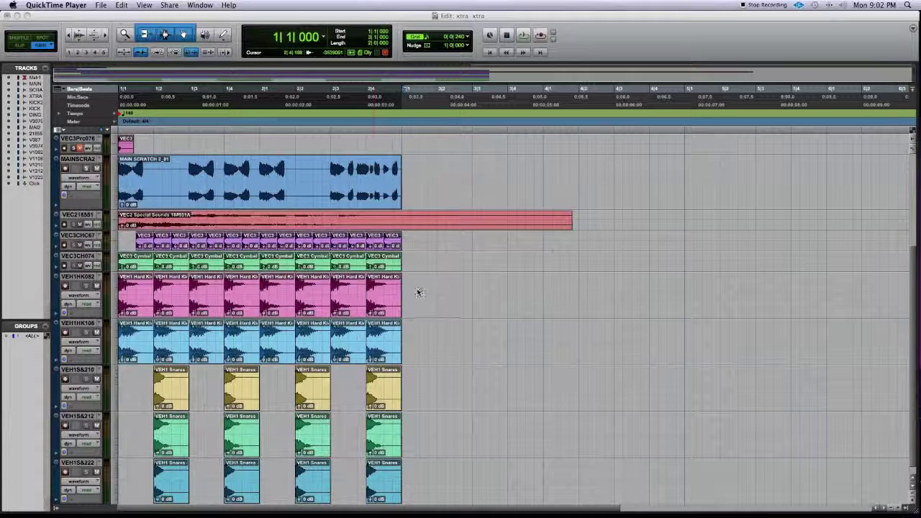
# Step: Examine the cymbal, kick and snare clips by selecting track ranges over bars 1 and 2, clearing the selection at the end
pyautogui.scroll(5, 415, 292)
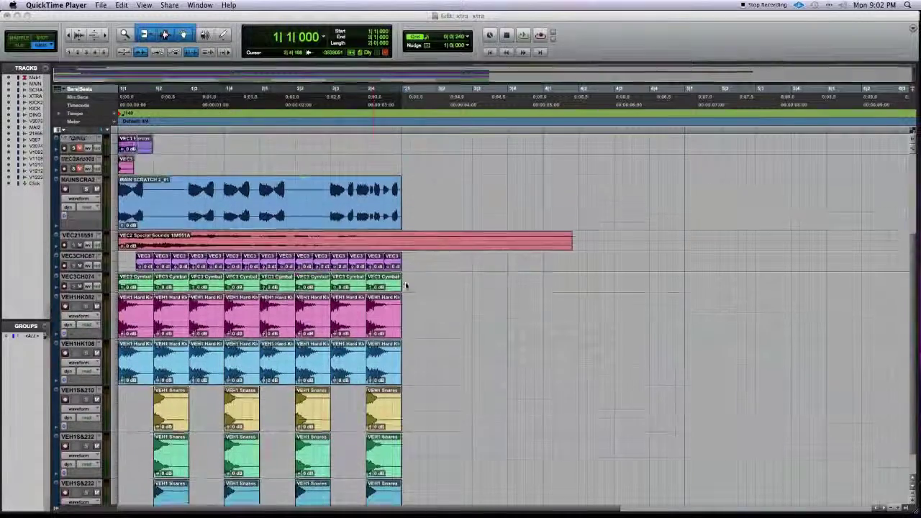
pyautogui.scroll(-5, 131, 230)
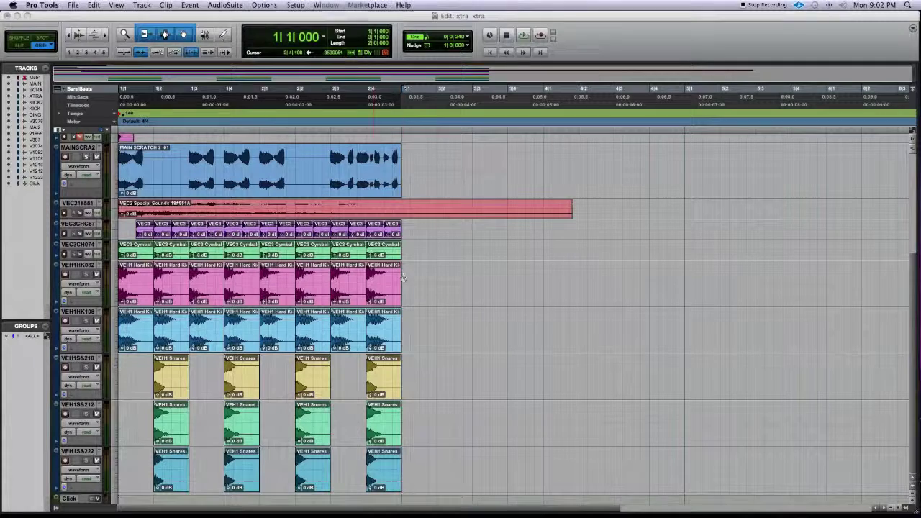
pyautogui.click(404, 271)
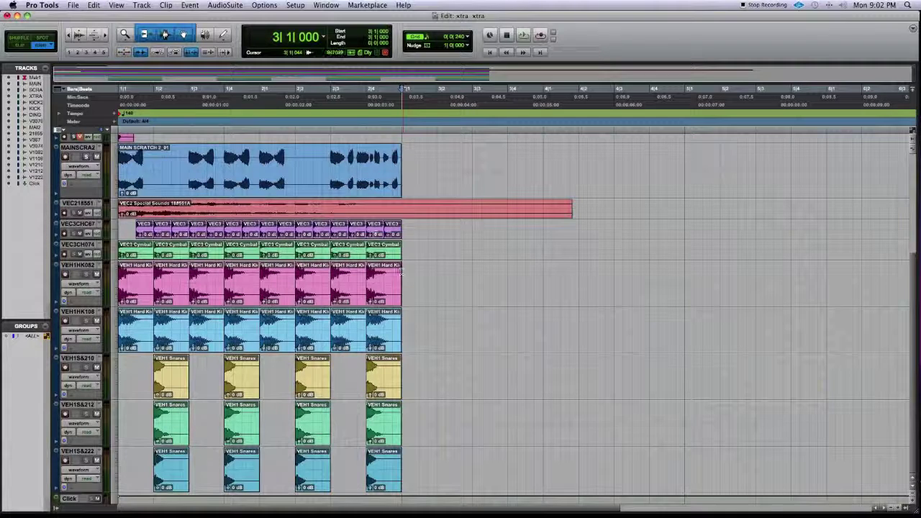
pyautogui.moveTo(401, 229); pyautogui.dragTo(115, 248)
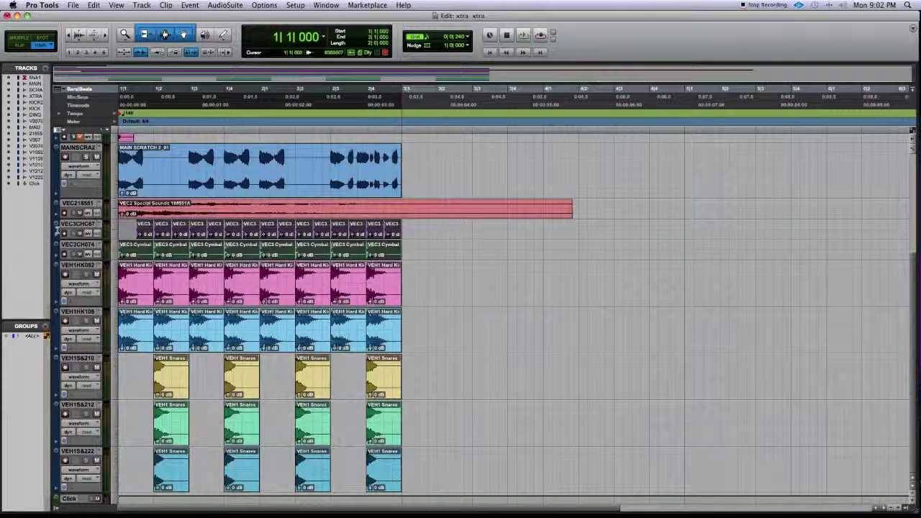
pyautogui.click(404, 274)
pyautogui.moveTo(403, 274); pyautogui.dragTo(17, 454)
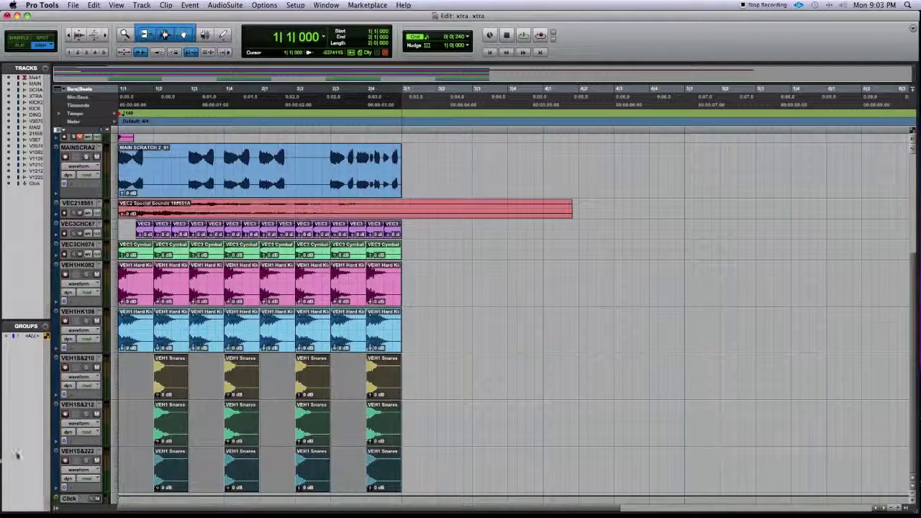
pyautogui.click(439, 386)
pyautogui.click(436, 375)
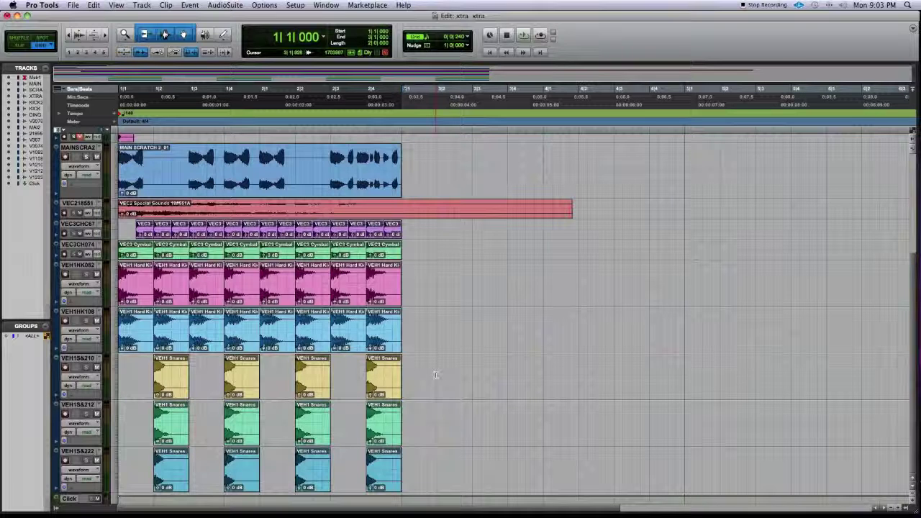
pyautogui.click(455, 351)
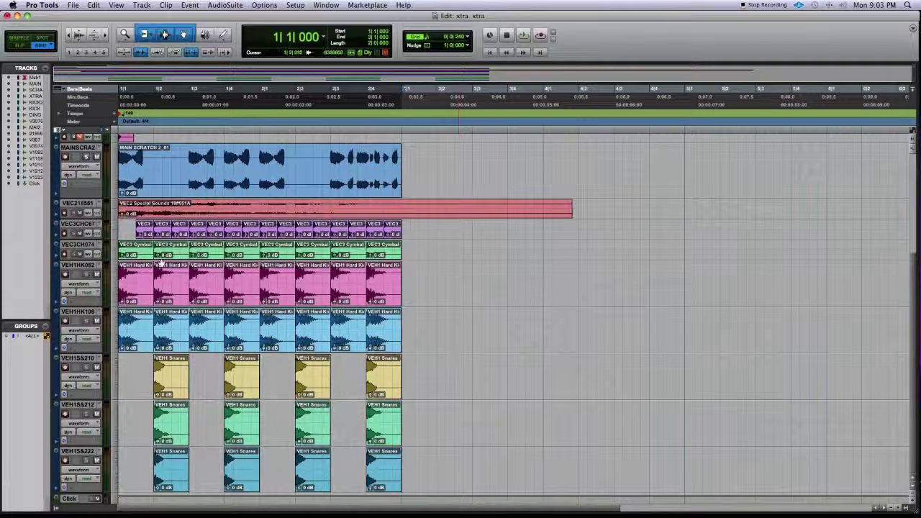
# Step: Using the color palette set to Clips in Tracks, color the VEC3CHC67 and VEC3CH074 clips orange
pyautogui.doubleClick(56, 286)
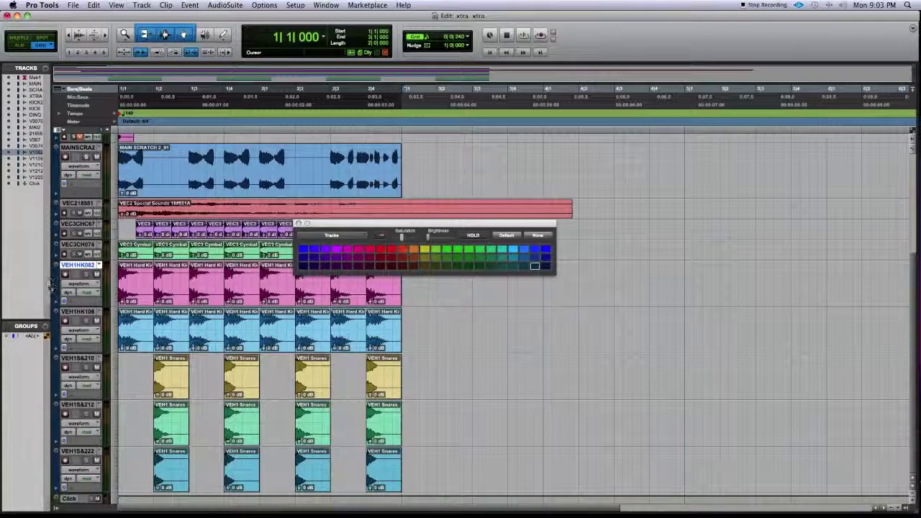
pyautogui.moveTo(333, 225); pyautogui.dragTo(486, 180)
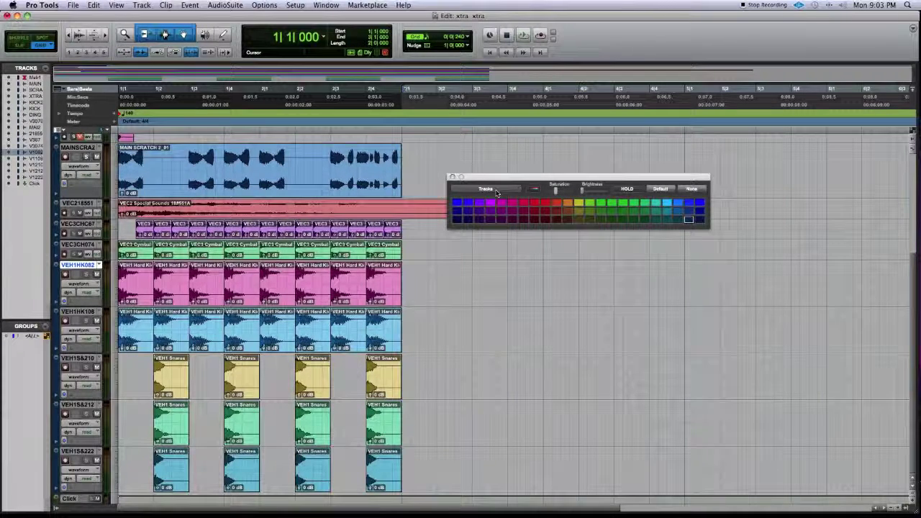
pyautogui.click(502, 190)
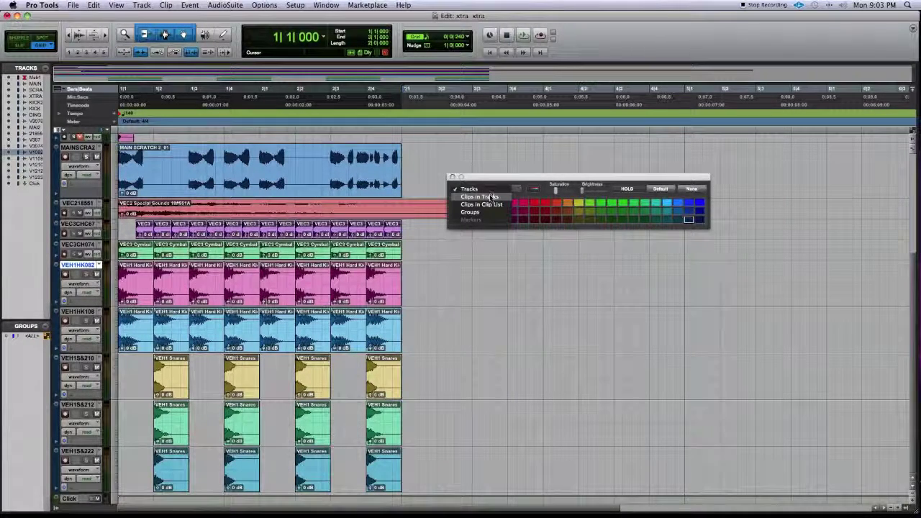
pyautogui.click(481, 197)
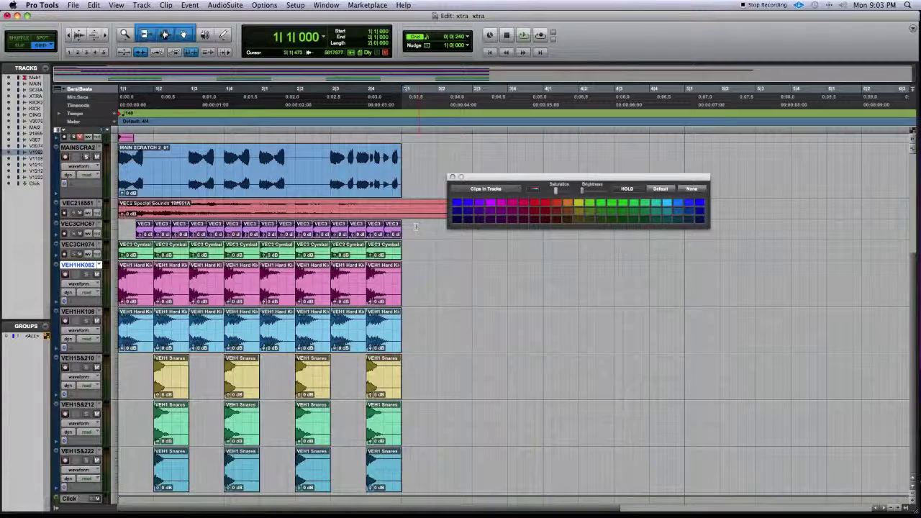
pyautogui.moveTo(400, 225); pyautogui.dragTo(119, 248)
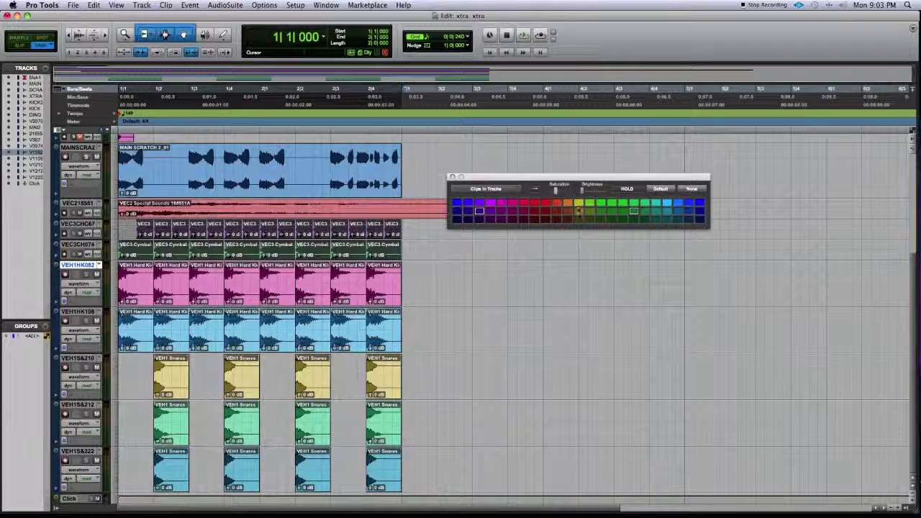
pyautogui.click(567, 202)
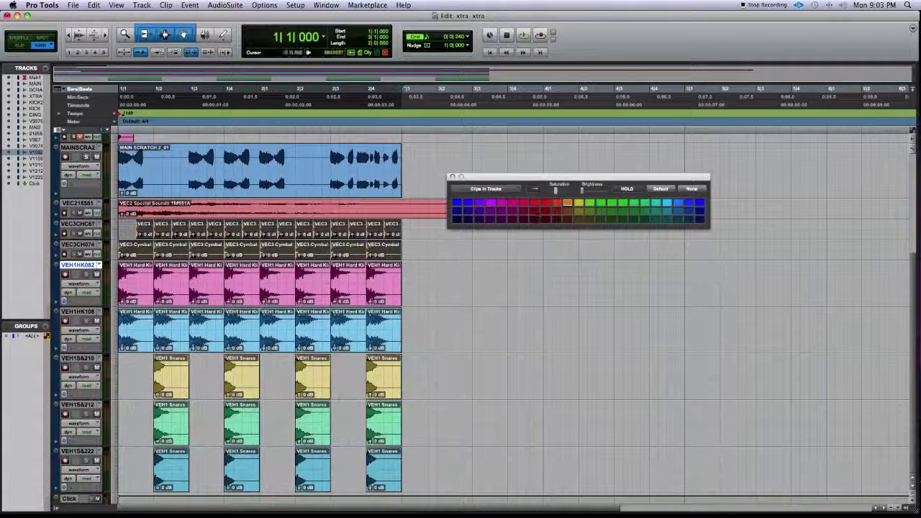
# Step: Color the VEH1HK082 and VEH1HK108 kick clips green and the clips on the three VEH1S snare tracks turquoise
pyautogui.moveTo(400, 338); pyautogui.dragTo(120, 296)
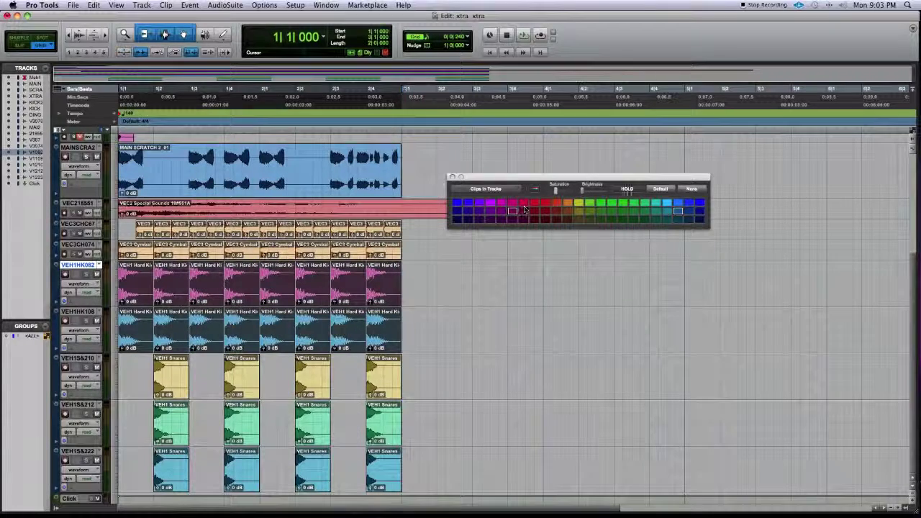
pyautogui.click(601, 203)
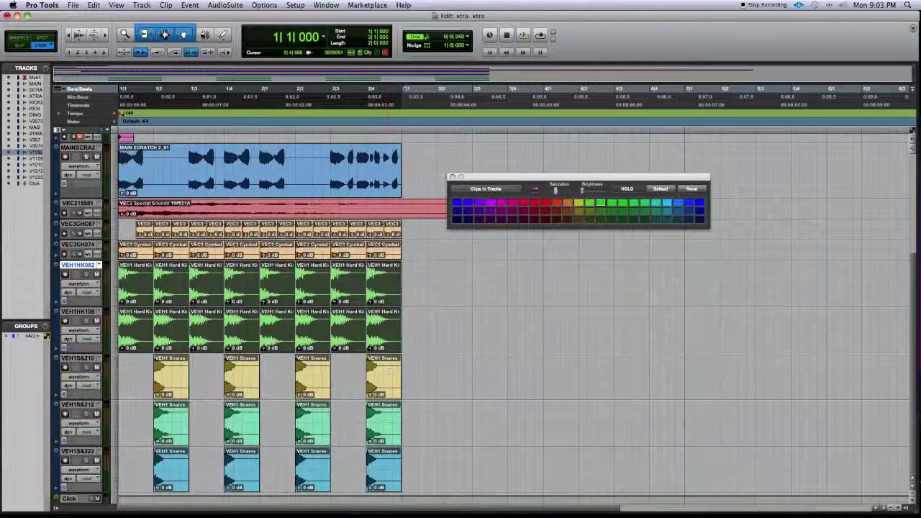
pyautogui.moveTo(402, 368); pyautogui.dragTo(119, 468)
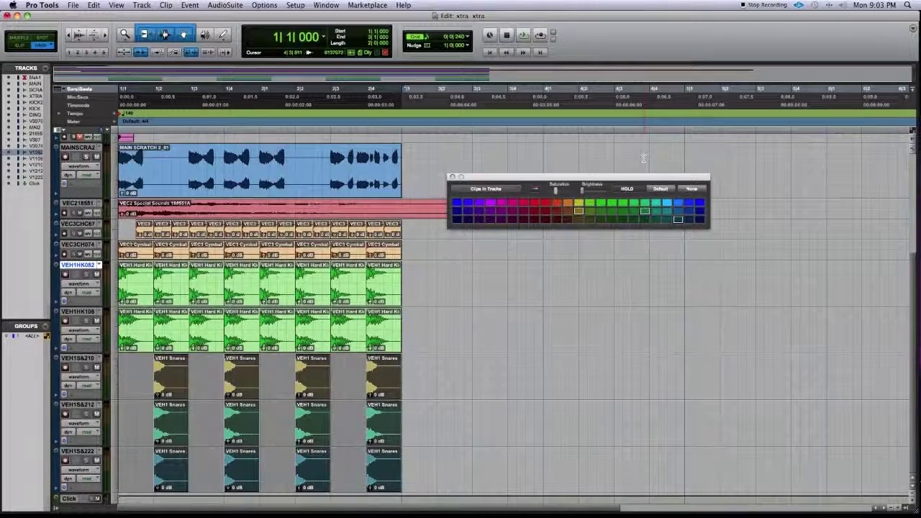
pyautogui.click(655, 204)
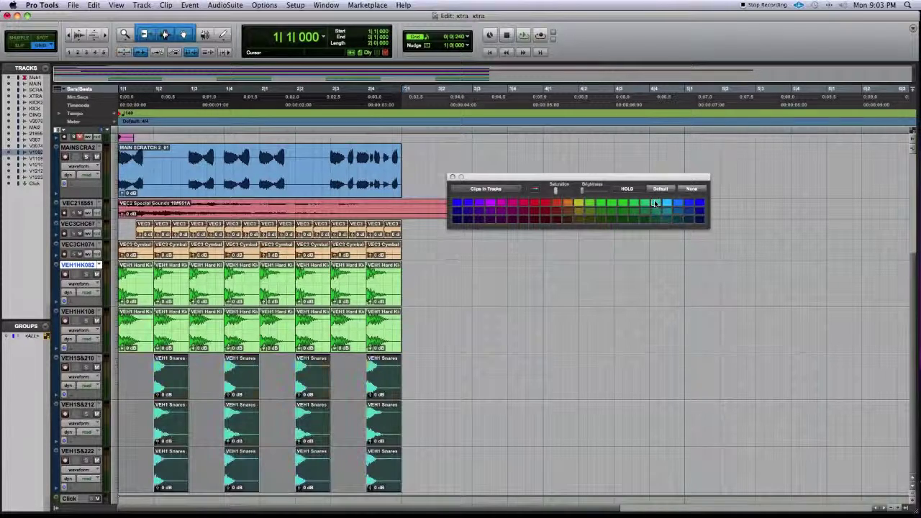
pyautogui.click(521, 336)
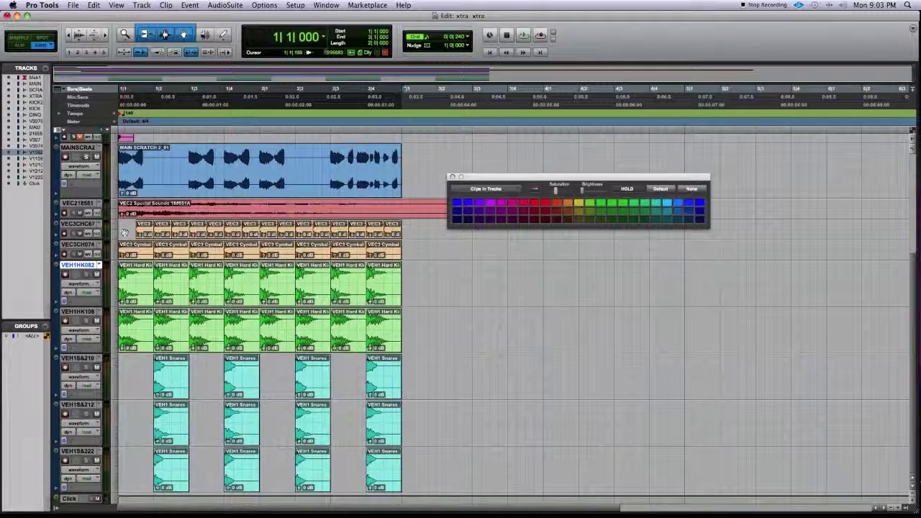
# Step: Review the color-coded cymbal, kick and snare clips by selecting each set in turn across bars 1 and 2
pyautogui.moveTo(120, 225); pyautogui.dragTo(407, 245)
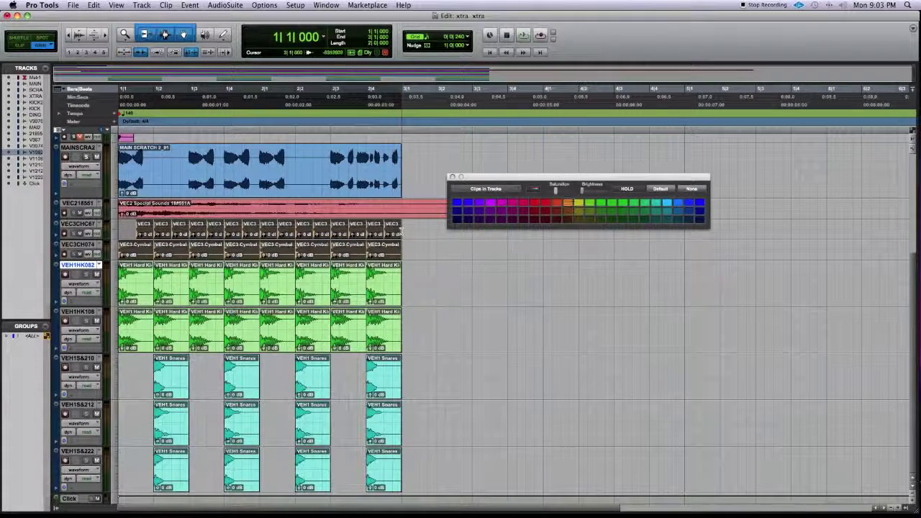
pyautogui.click(409, 245)
pyautogui.press('Return')
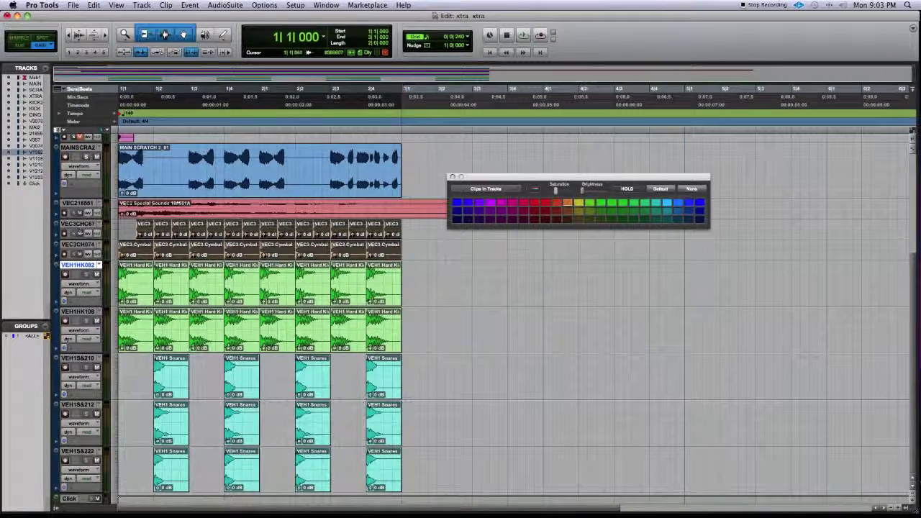
pyautogui.moveTo(403, 282); pyautogui.dragTo(119, 338)
pyautogui.click(405, 363)
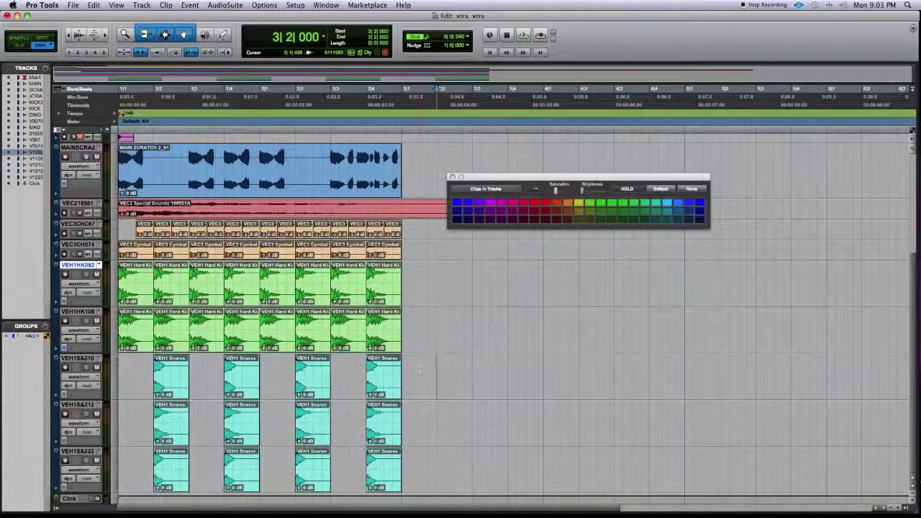
pyautogui.moveTo(405, 363); pyautogui.dragTo(117, 478)
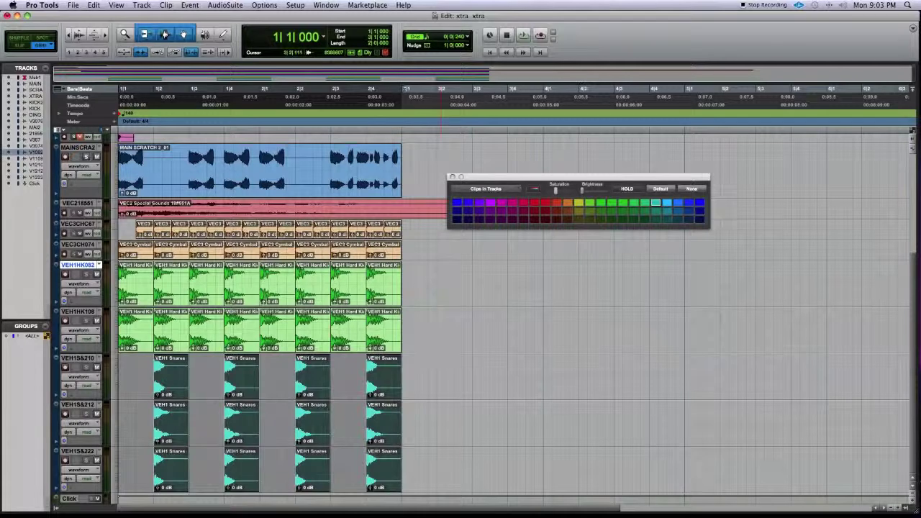
pyautogui.click(437, 356)
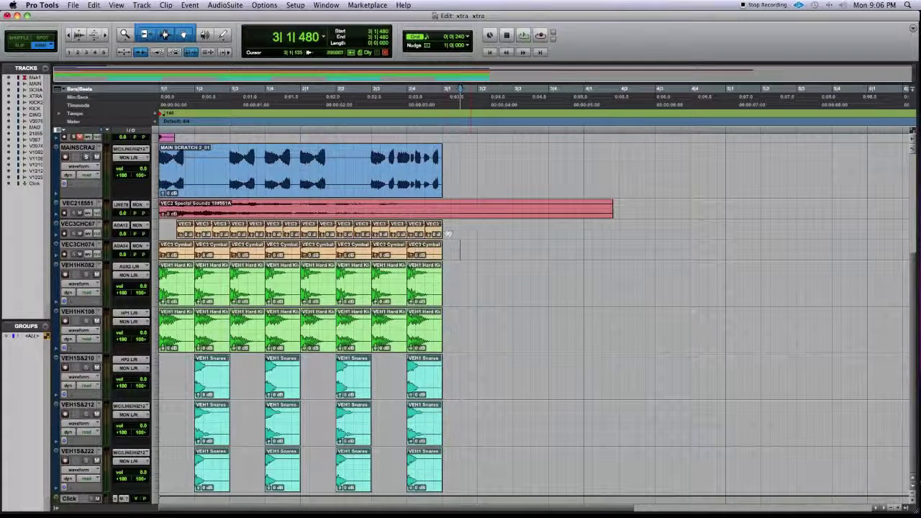
# Step: Select the two-bar beat on tracks VEC3CHC67 through VEH1S&222, solo all those tracks at once and play it
pyautogui.moveTo(447, 228); pyautogui.dragTo(154, 472)
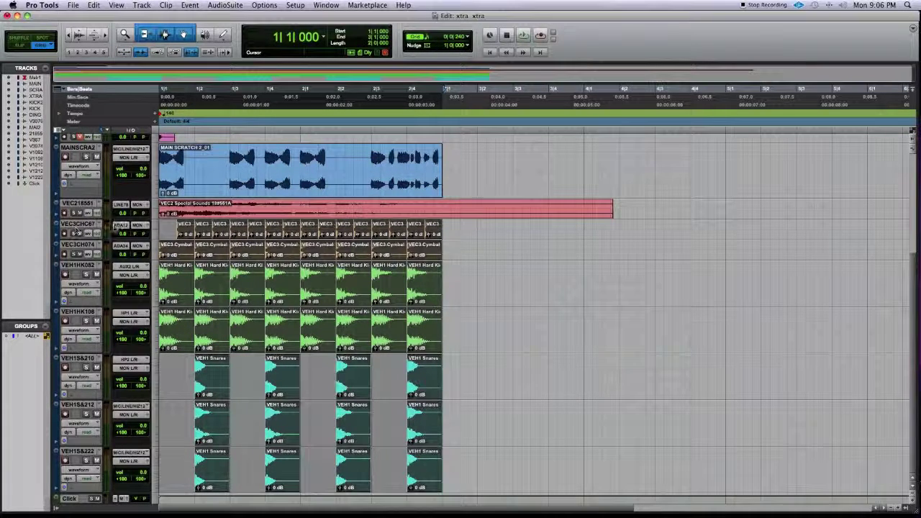
pyautogui.click(76, 225)
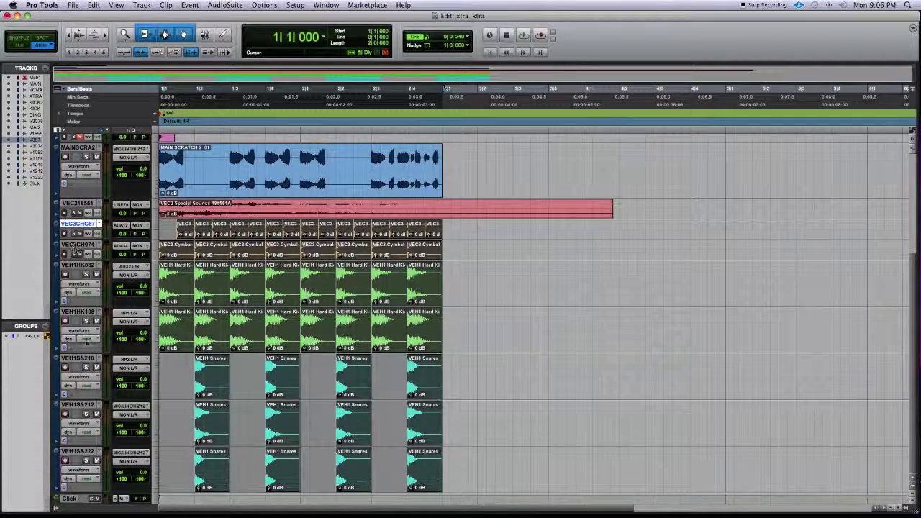
pyautogui.keyDown('shift'); pyautogui.click(77, 451); pyautogui.keyUp('shift')
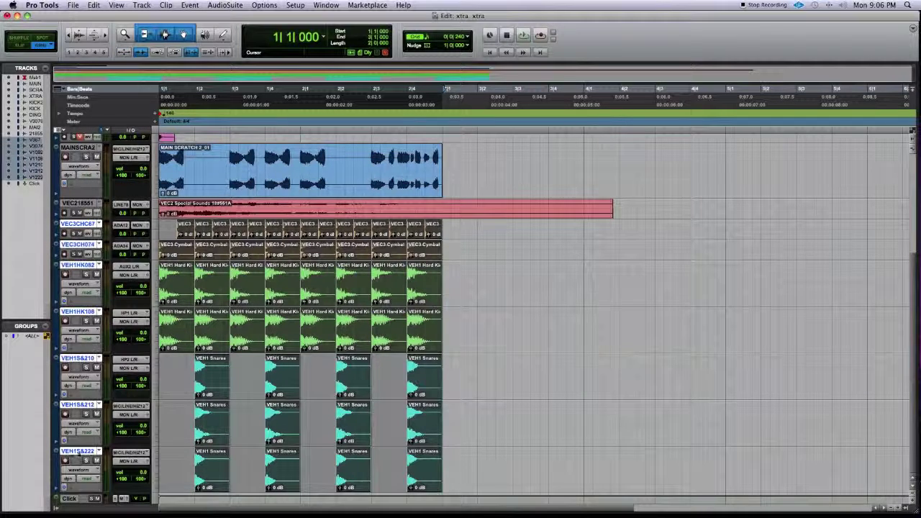
pyautogui.click(85, 368)
pyautogui.press('space')
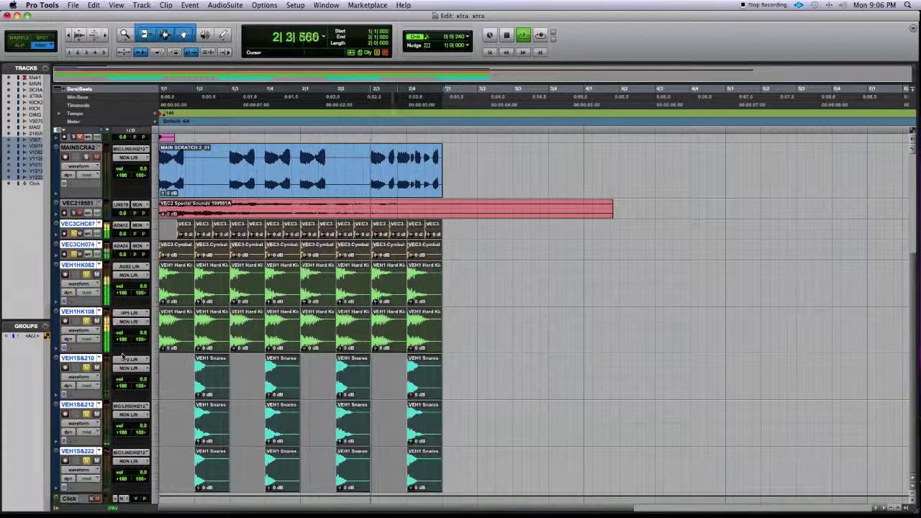
# Step: Make the VEC3CHC67 and VEC3CH074 tracks taller, and add one new stereo audio track directly below VEC218551
pyautogui.press('space')
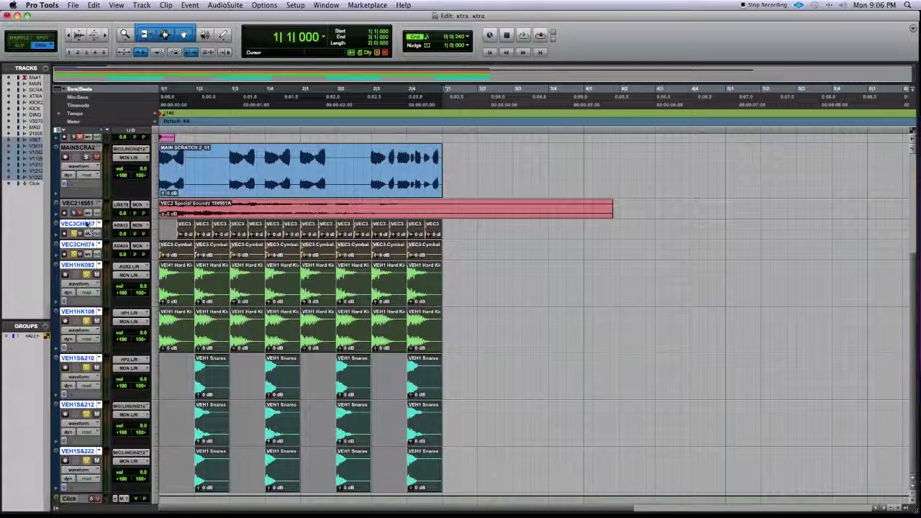
pyautogui.moveTo(78, 239); pyautogui.dragTo(85, 288)
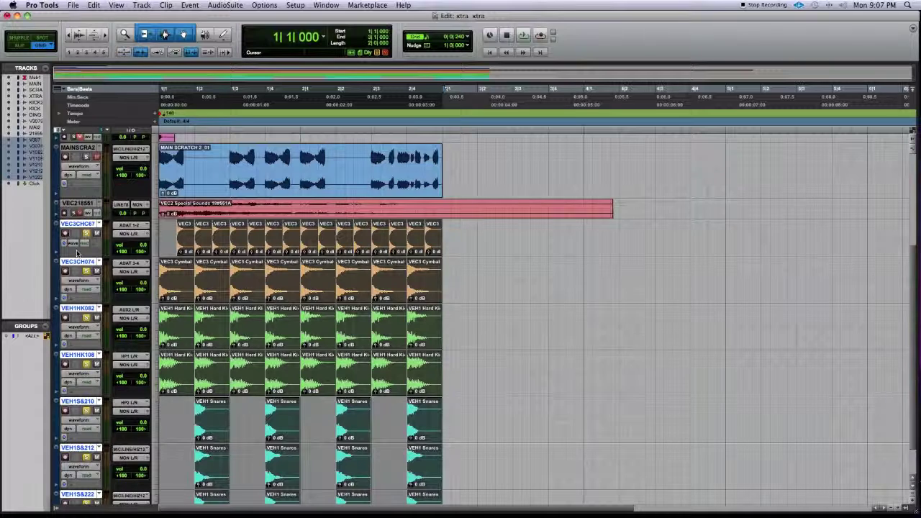
pyautogui.click(77, 205)
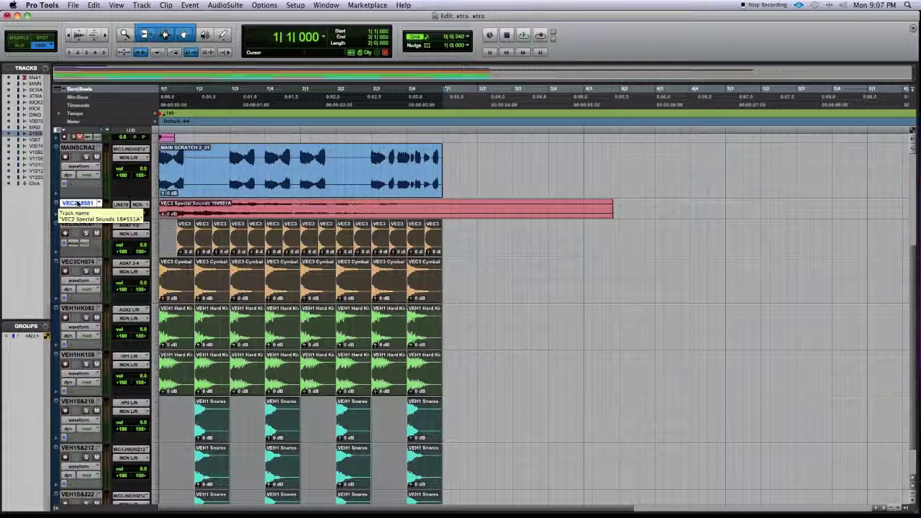
pyautogui.press('shift+super+n')
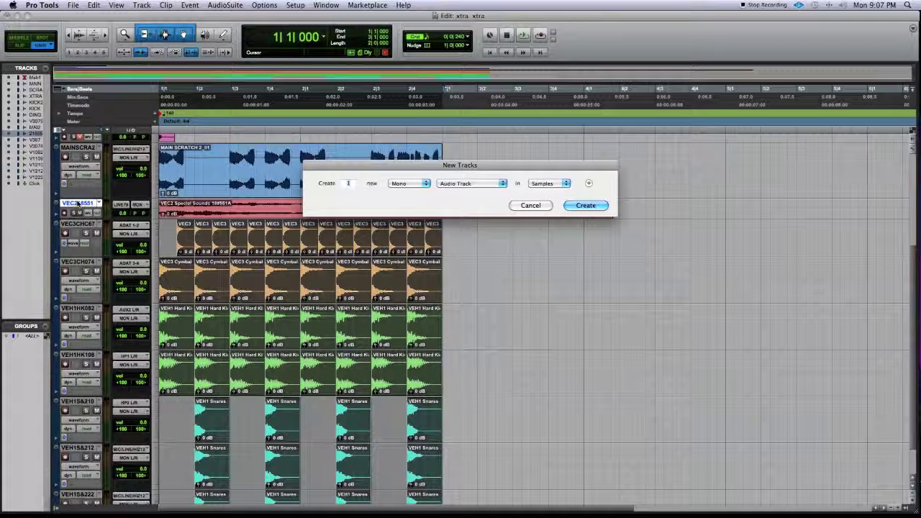
pyautogui.press('Return')
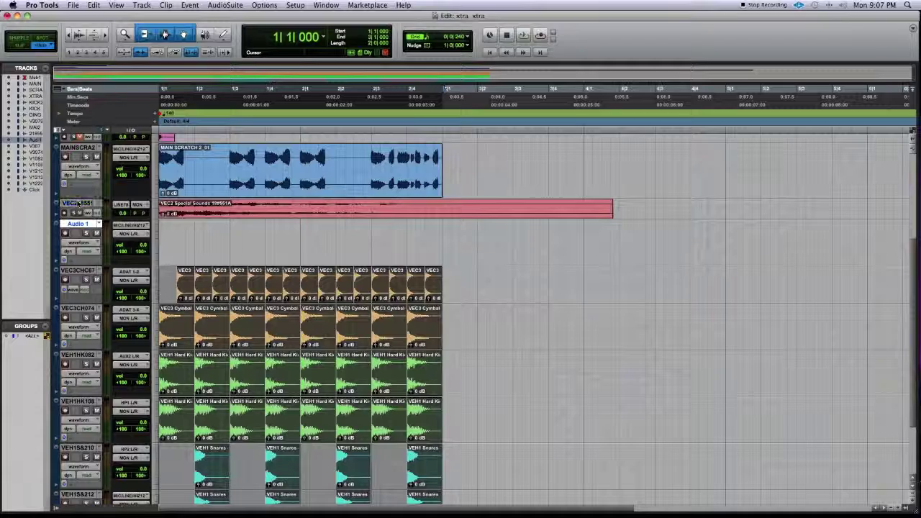
# Step: Route the outputs of all seven drum tracks, VEC3CHC67 through VEH1S&222, to Bus 1-2 (Stereo) at once
pyautogui.click(78, 269)
pyautogui.scroll(-3, 77, 288)
pyautogui.keyDown('shift'); pyautogui.click(77, 451); pyautogui.keyUp('shift')
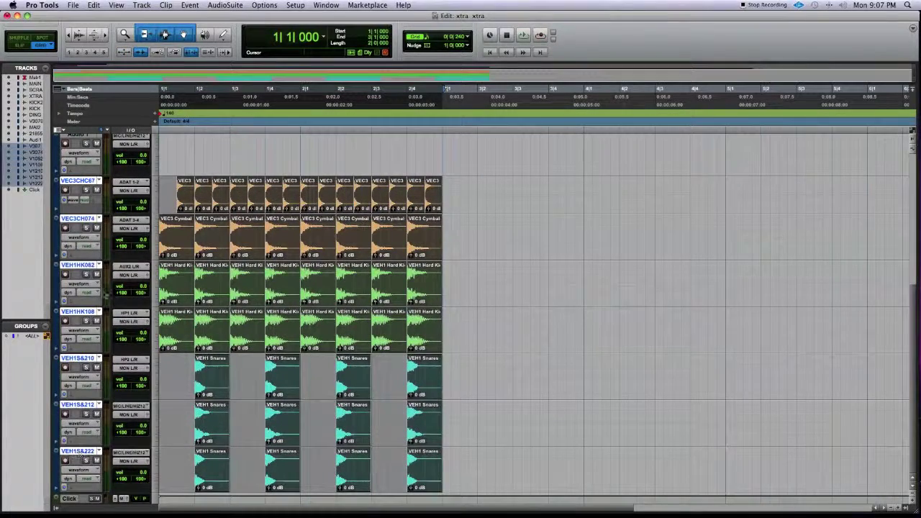
pyautogui.click(125, 191)
pyautogui.moveTo(135, 184)
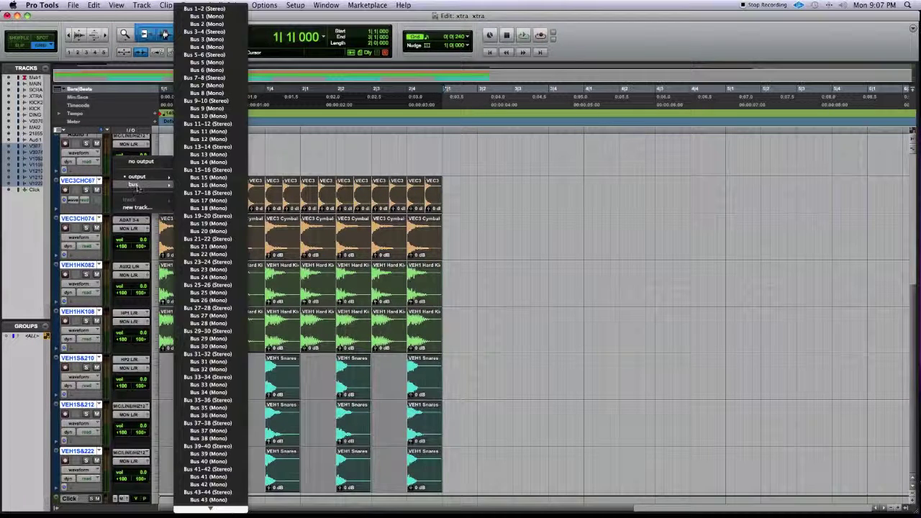
pyautogui.keyDown('alt'); pyautogui.keyDown('shift'); pyautogui.click(195, 8); pyautogui.keyUp('shift'); pyautogui.keyUp('alt')
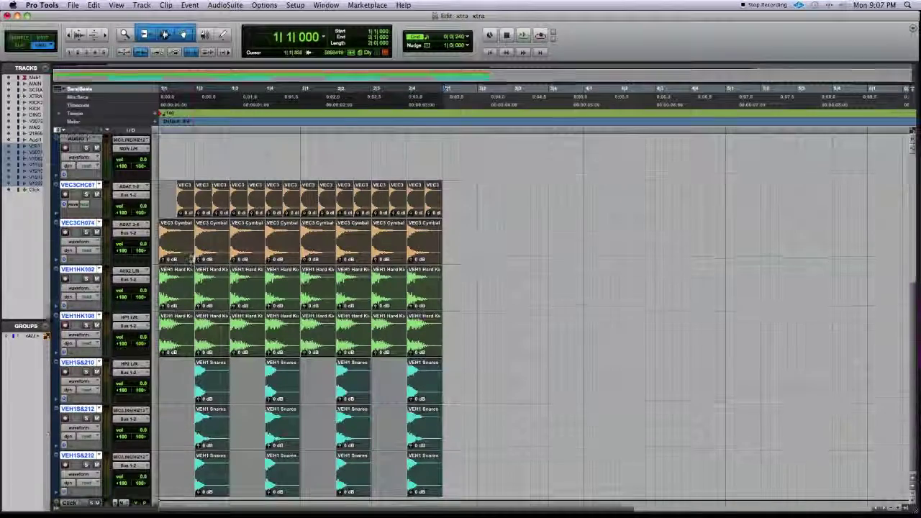
# Step: Set the input of the Audio 1 track to Bus 1-2 (Stereo)
pyautogui.scroll(3, 177, 252)
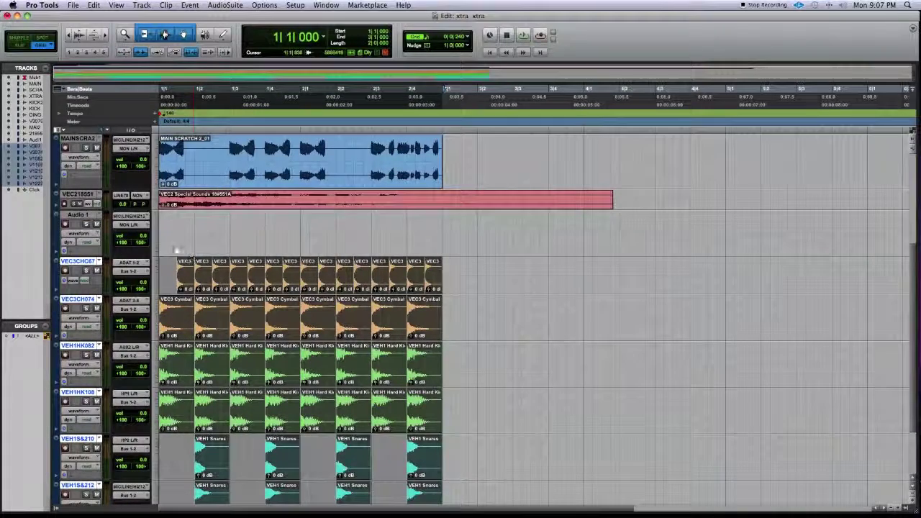
pyautogui.click(128, 216)
pyautogui.moveTo(133, 209)
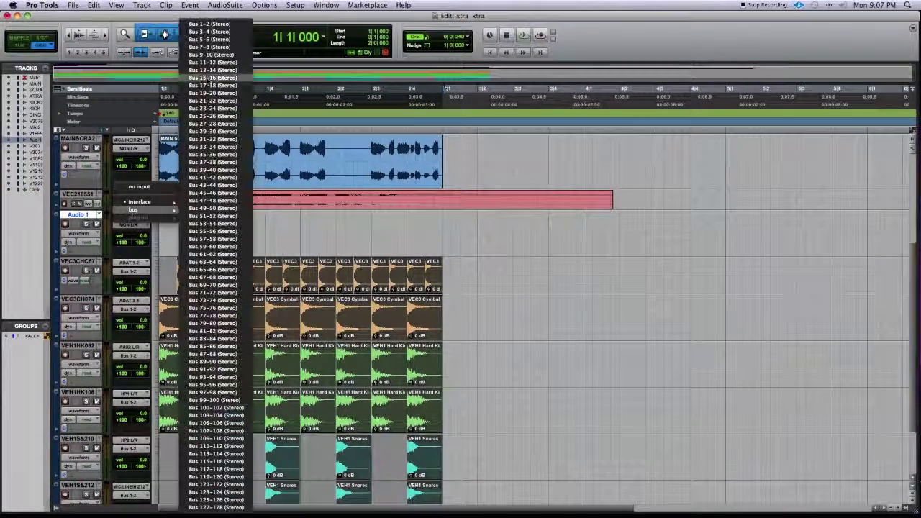
pyautogui.click(196, 23)
# Step: Record-arm Audio 1 and record the bused drum beat onto it across bars 1 and 2
pyautogui.click(65, 224)
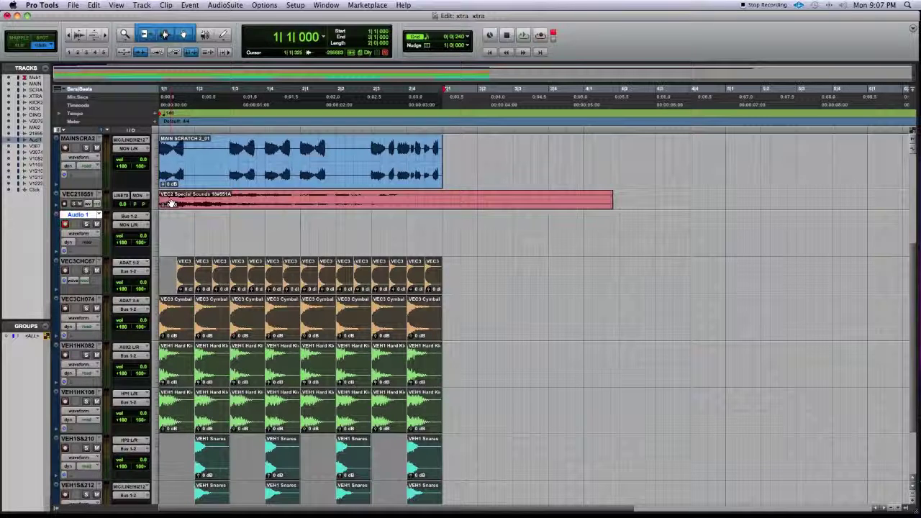
pyautogui.press('super+space')
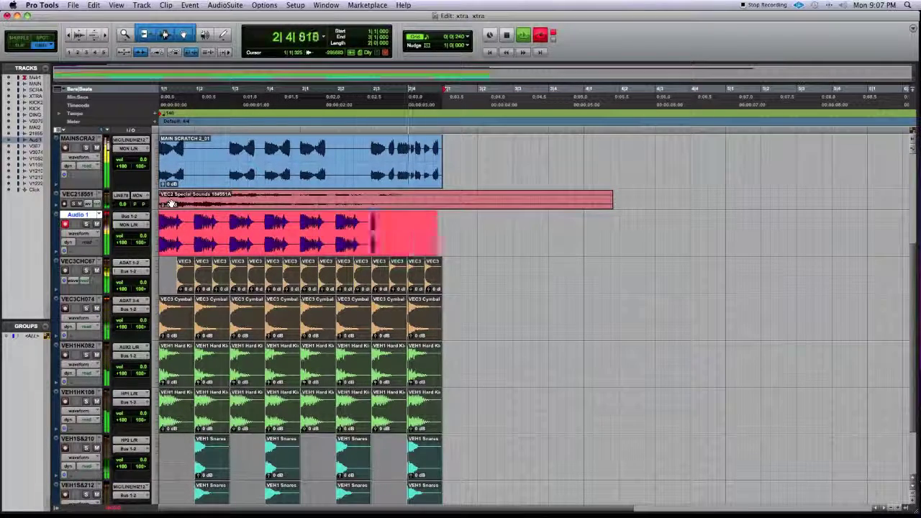
pyautogui.press('space')
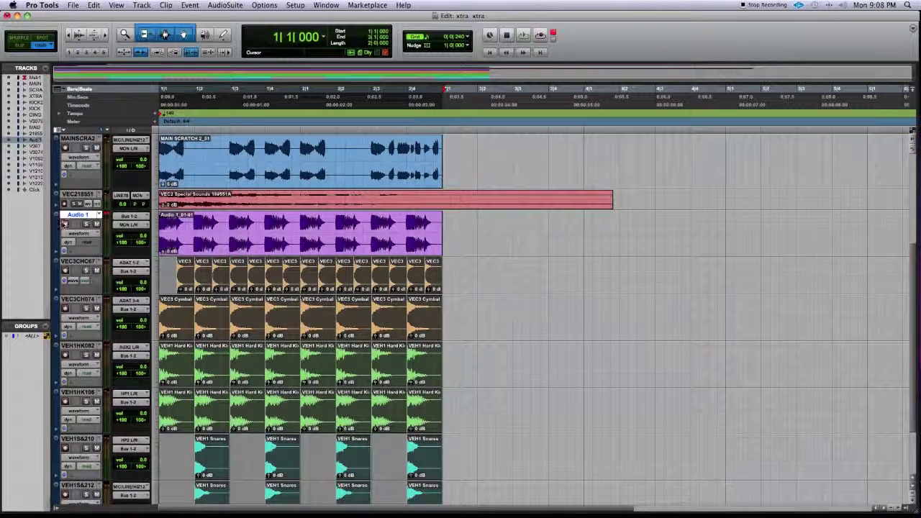
# Step: Select the seven source drum tracks from VEC3CHC67 through VEH1S&222 and mute them all together
pyautogui.click(78, 261)
pyautogui.scroll(-3, 84, 432)
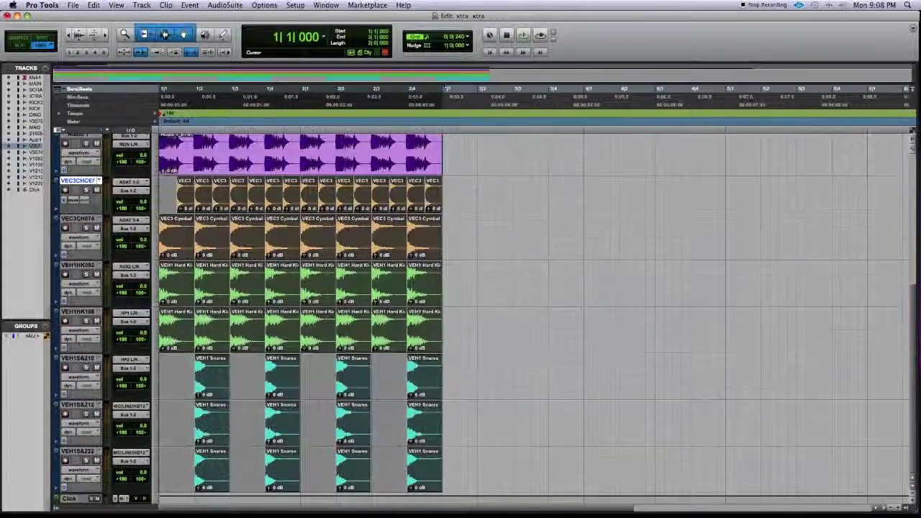
pyautogui.keyDown('shift'); pyautogui.click(83, 452); pyautogui.keyUp('shift')
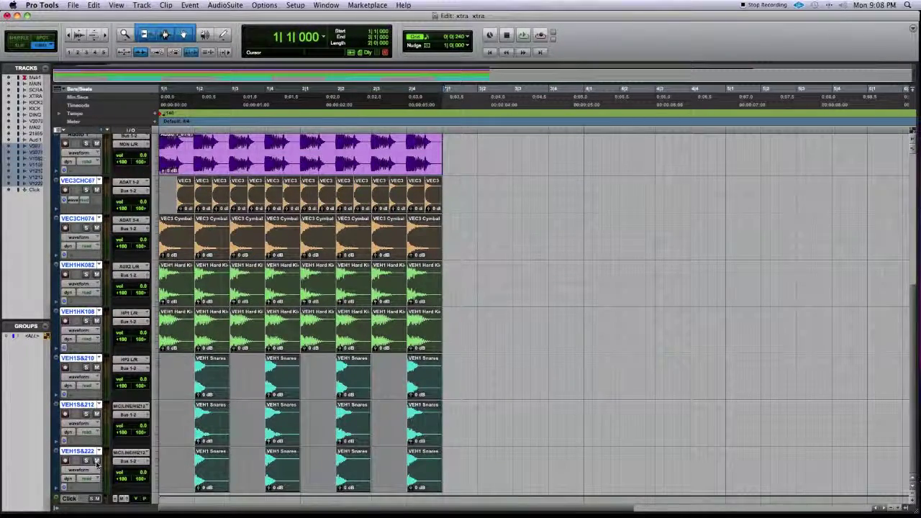
pyautogui.click(97, 461)
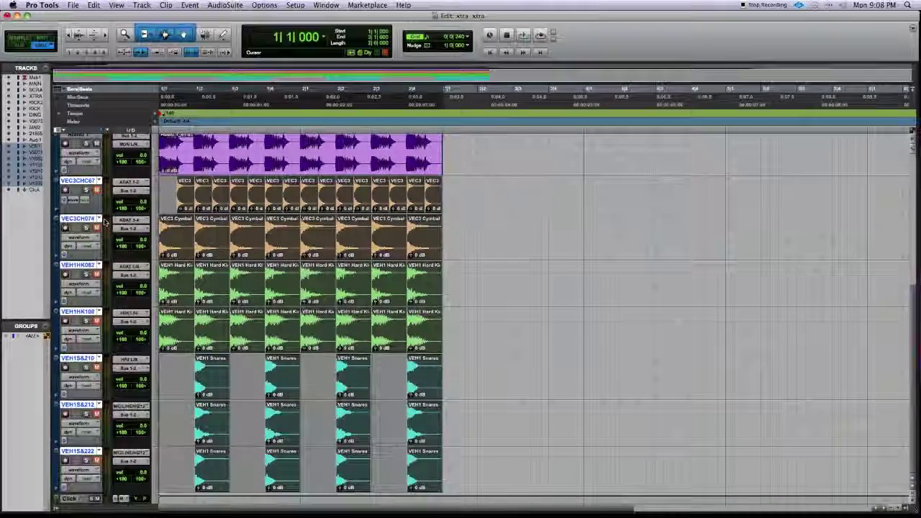
# Step: Solo Audio 1, play back its recorded drum beat, and clear the solo with the track selected
pyautogui.scroll(5, 108, 303)
pyautogui.click(86, 266)
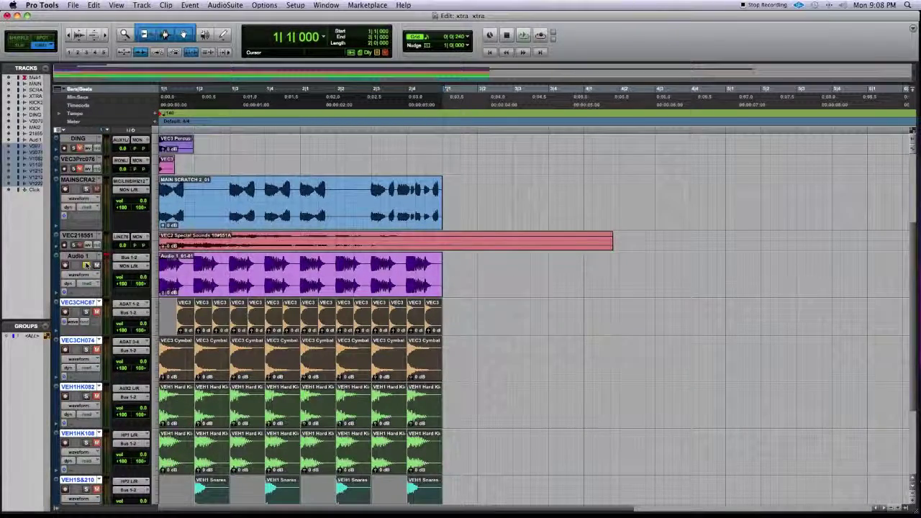
pyautogui.click(206, 281)
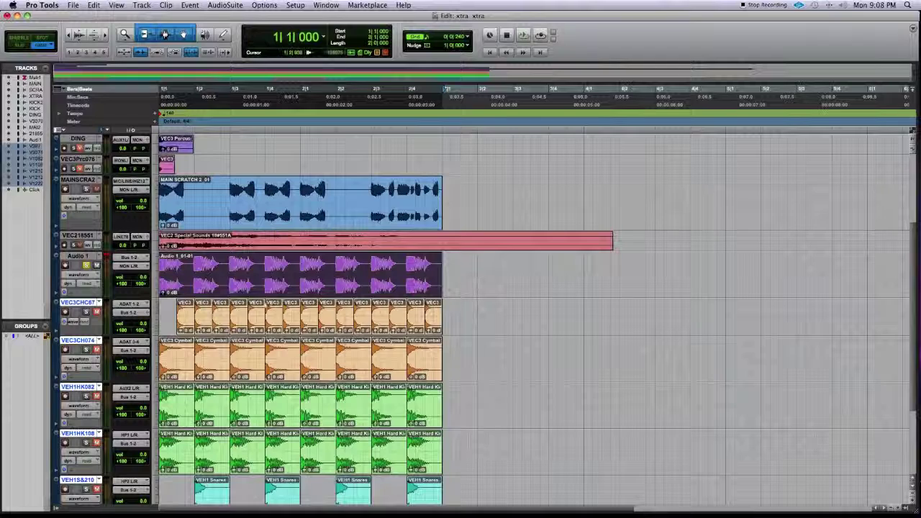
pyautogui.press('space')
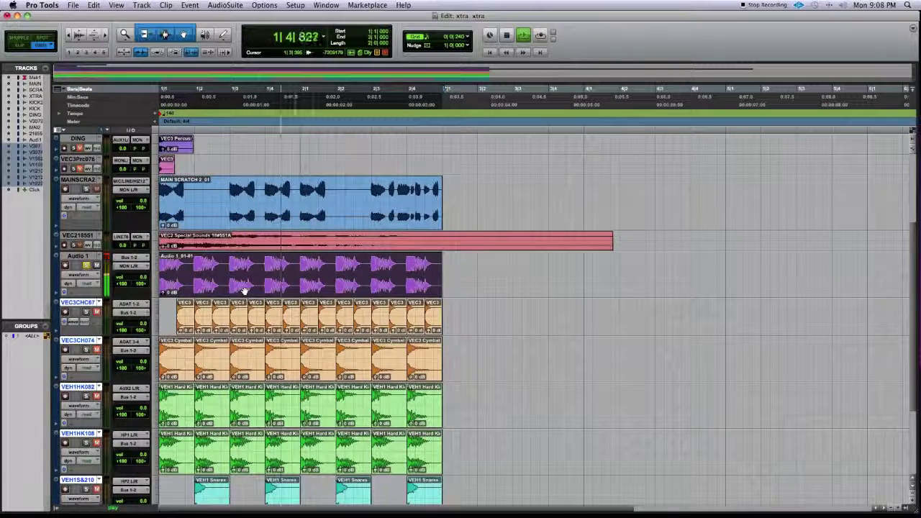
pyautogui.press('space')
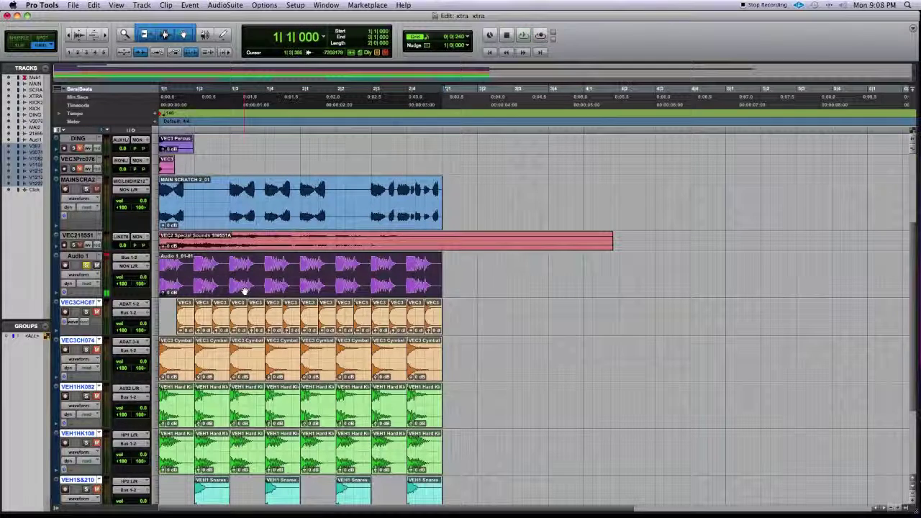
pyautogui.click(76, 256)
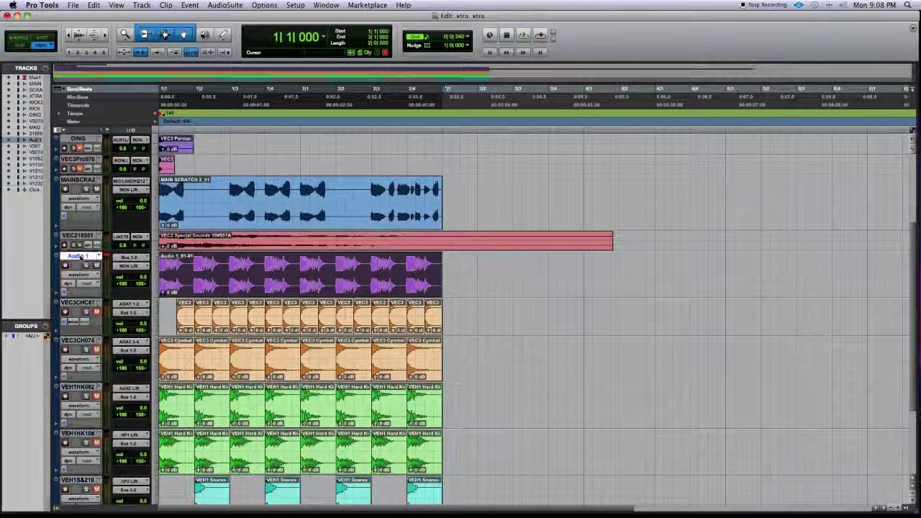
pyautogui.click(753, 5)
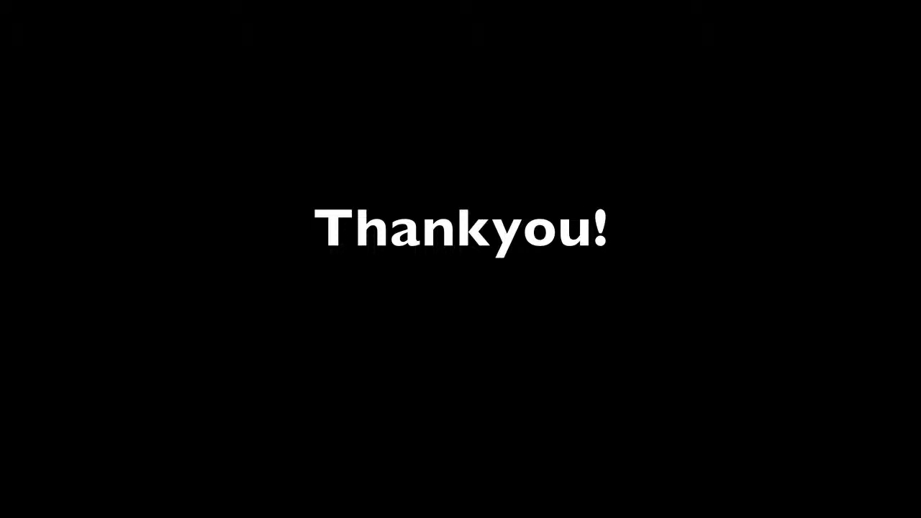